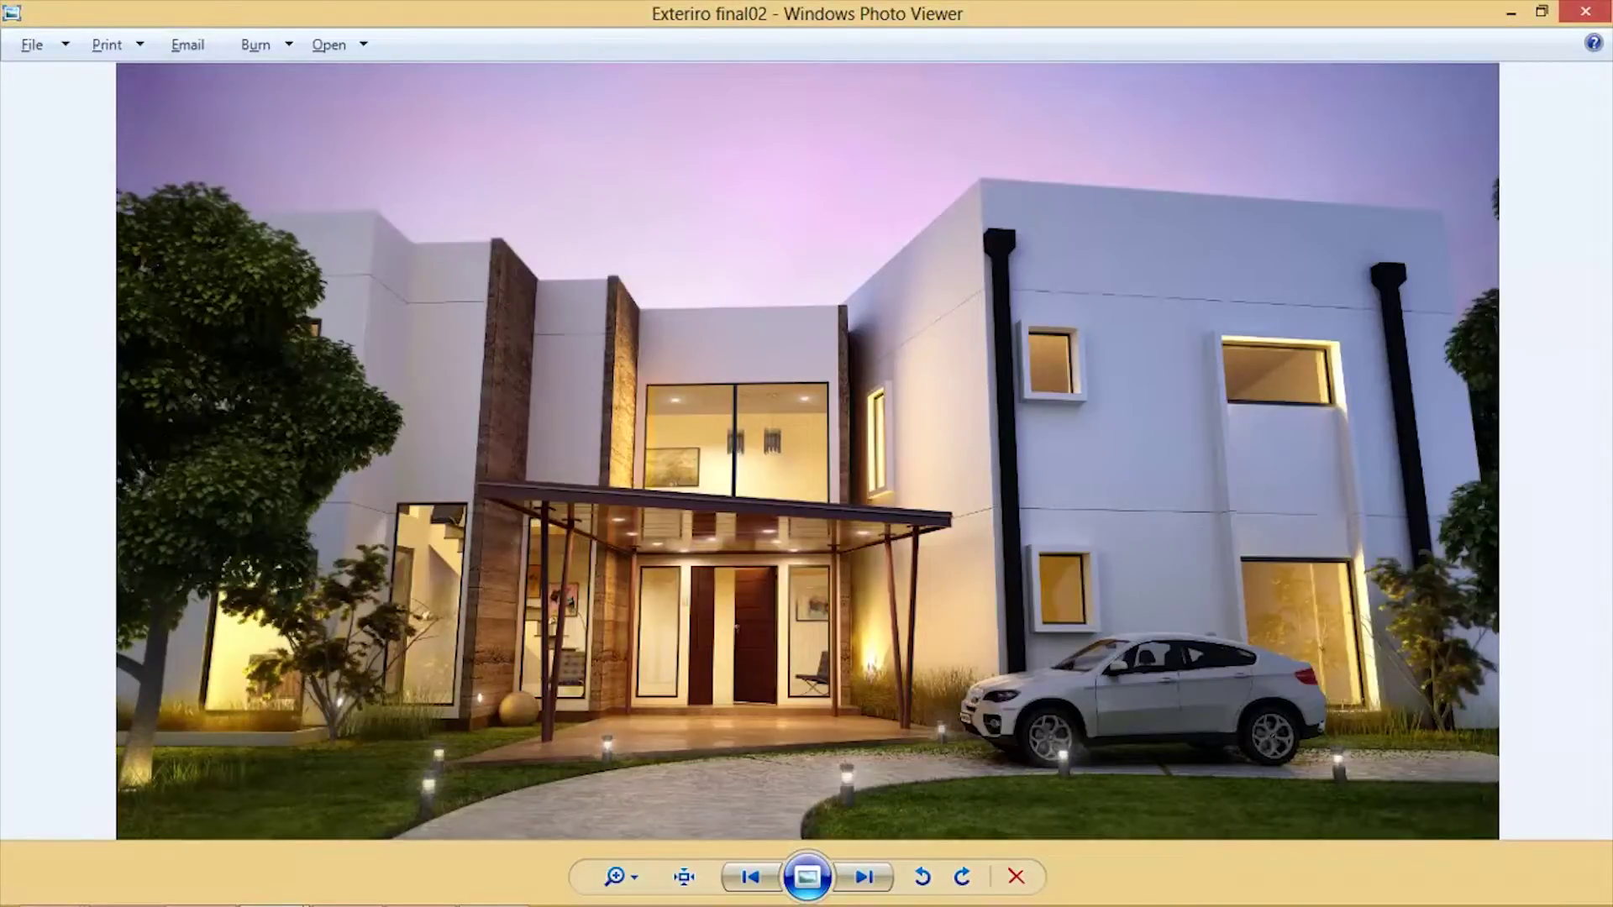
# Step: Present the finished dusk house render, briefly toggling the intro note over it
pyautogui.hotkey('alt', 'Tab')
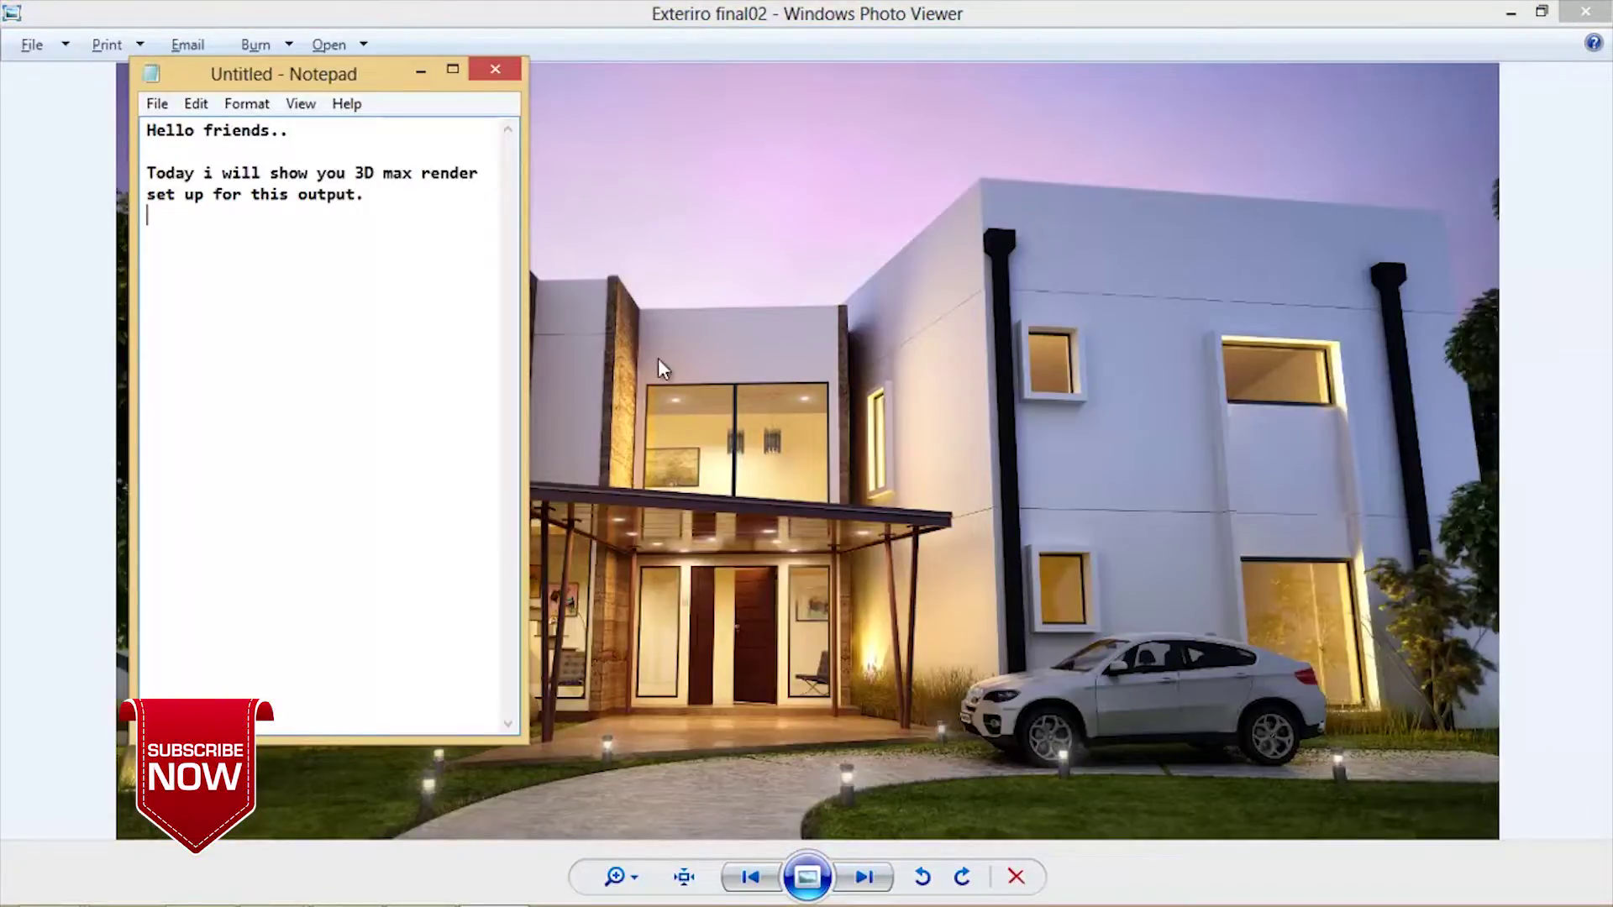
pyautogui.hotkey('alt', 'Tab')
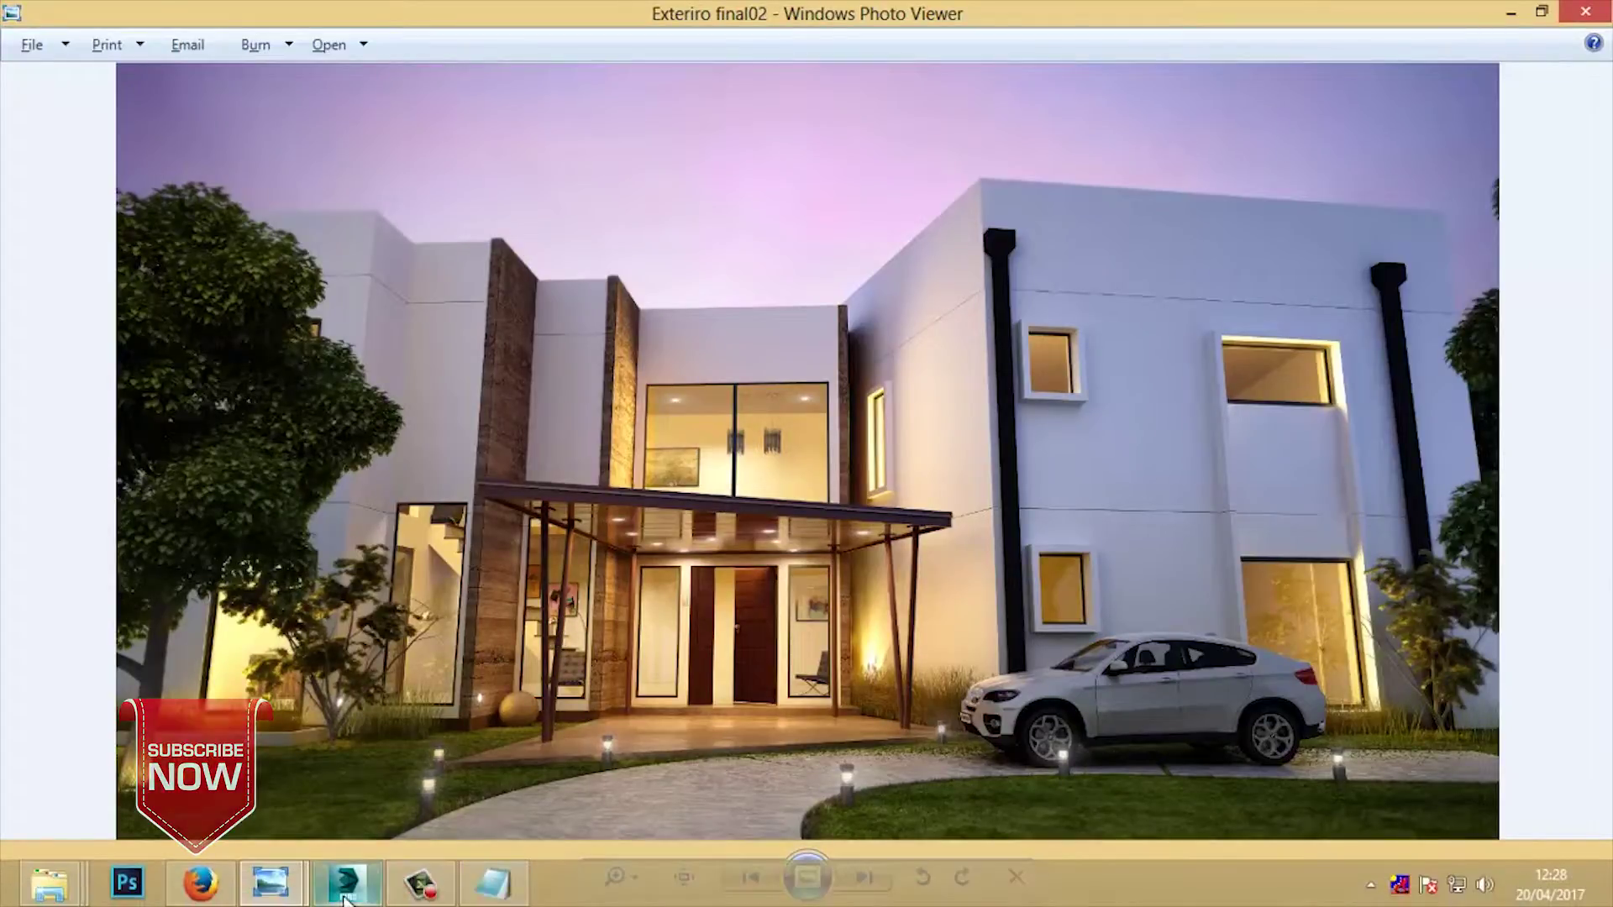
# Step: Switch to exterior.max and orbit a free Perspective view toward the porch corner
pyautogui.click(348, 895)
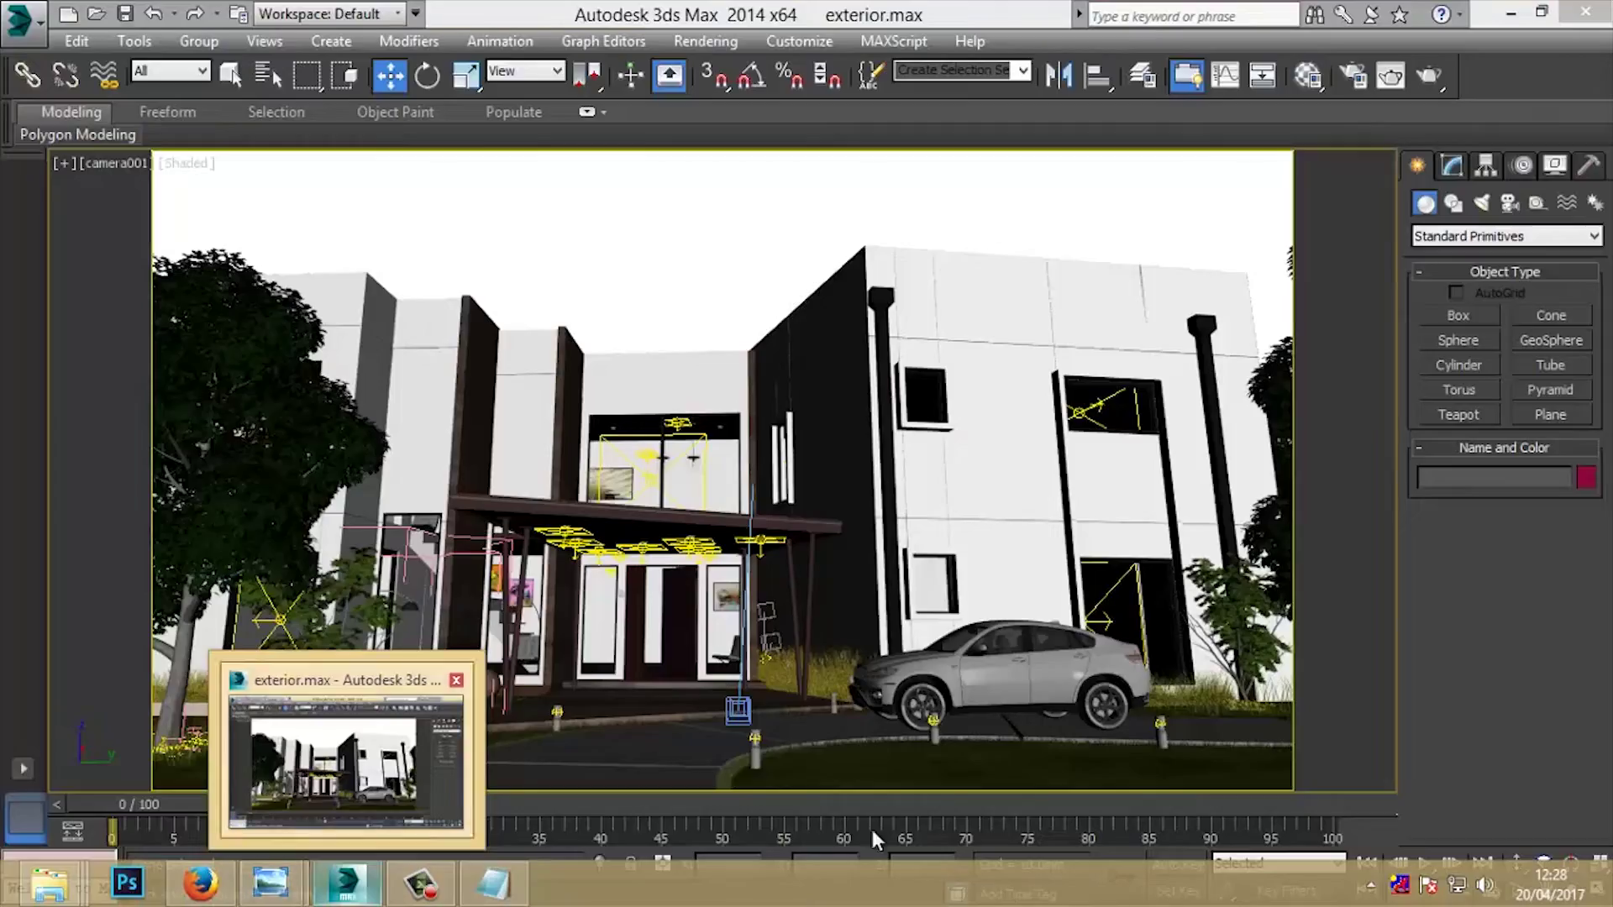
pyautogui.click(852, 362)
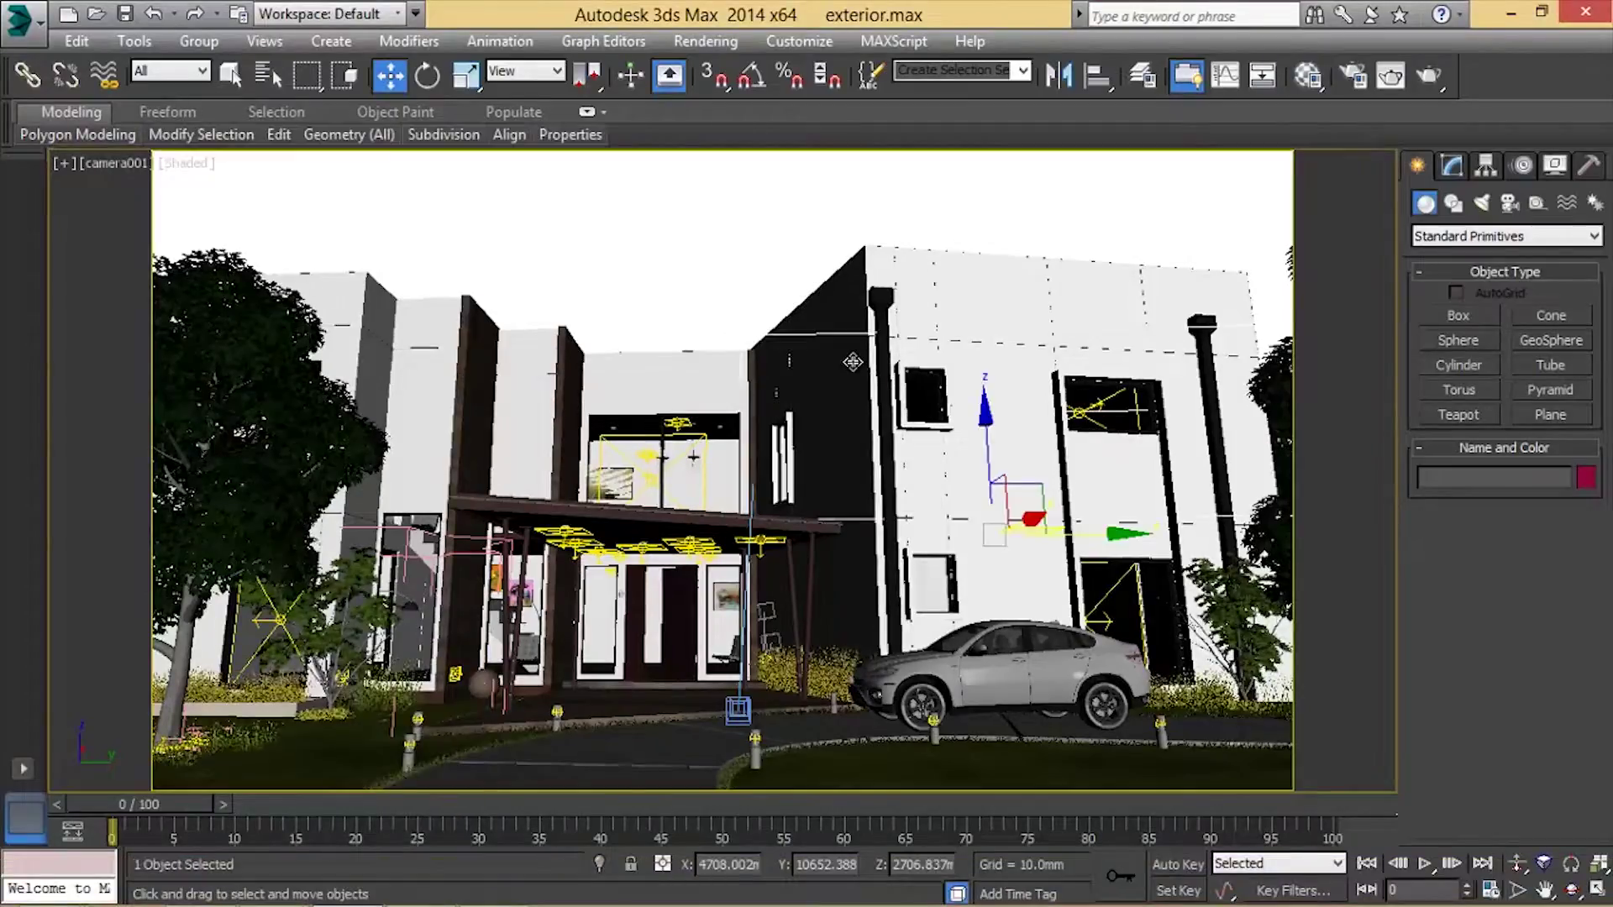
pyautogui.press('p')
pyautogui.moveTo(850, 358)
pyautogui.keyDown('alt'); pyautogui.mouseDown(button='middle')
pyautogui.moveTo(685, 383)
pyautogui.moveTo(727, 446)
pyautogui.moveTo(969, 392)
pyautogui.moveTo(1053, 395)
pyautogui.moveTo(567, 481)
pyautogui.mouseUp(button='middle'); pyautogui.keyUp('alt')
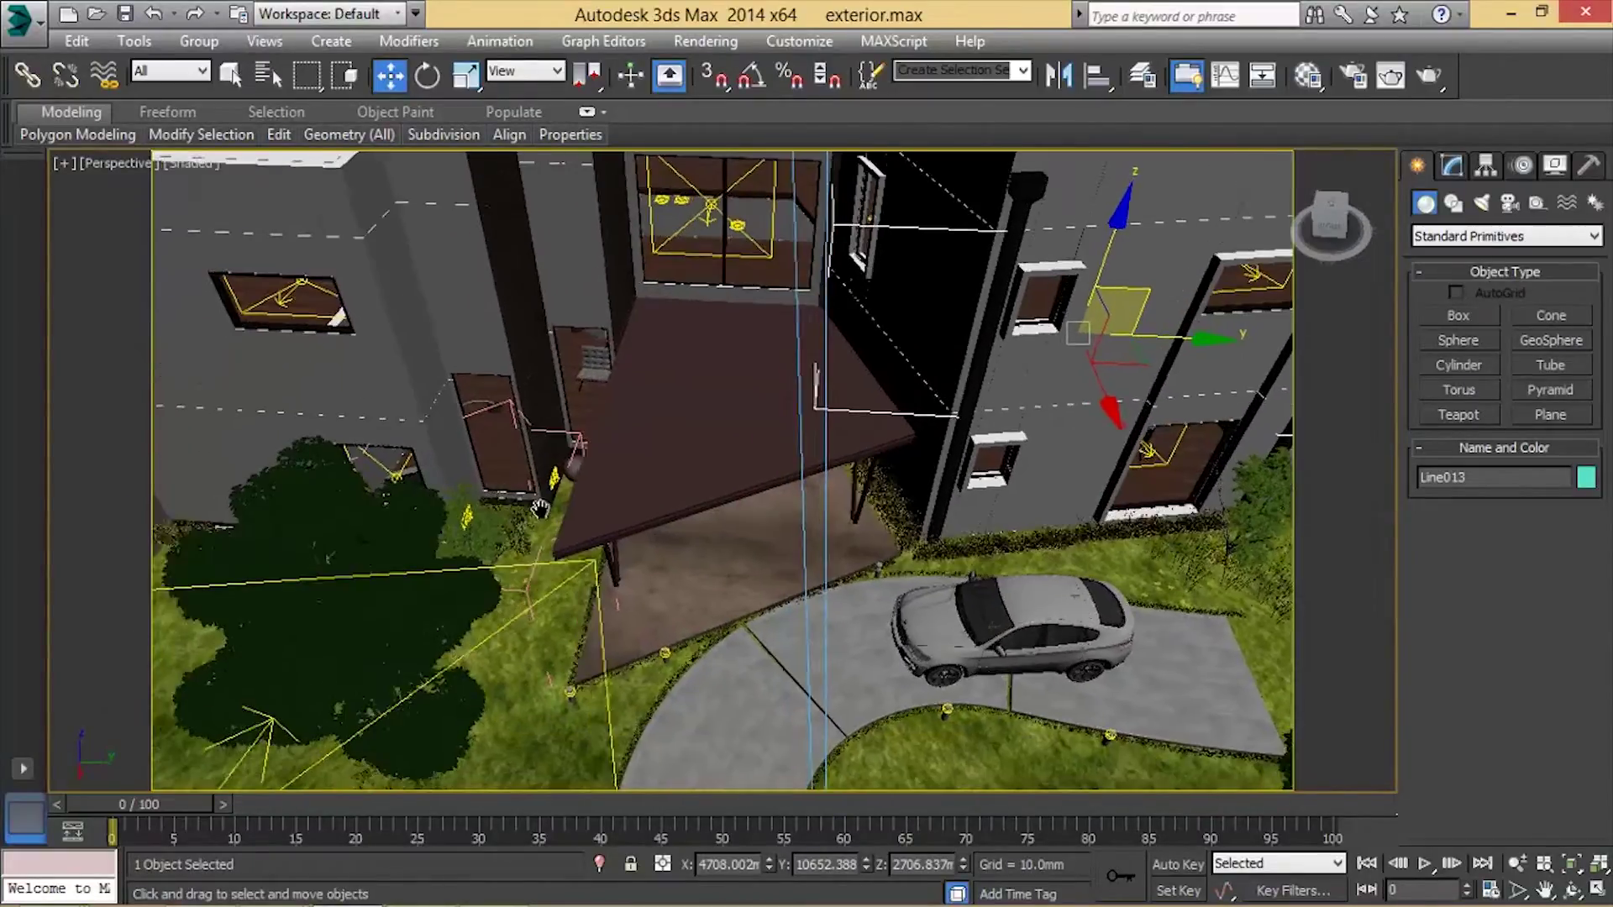
pyautogui.moveTo(567, 481)
pyautogui.mouseDown(button='middle')
pyautogui.moveTo(559, 582)
pyautogui.moveTo(556, 504)
pyautogui.moveTo(705, 485)
pyautogui.mouseUp(button='middle')
pyautogui.scroll(3, 704, 485)
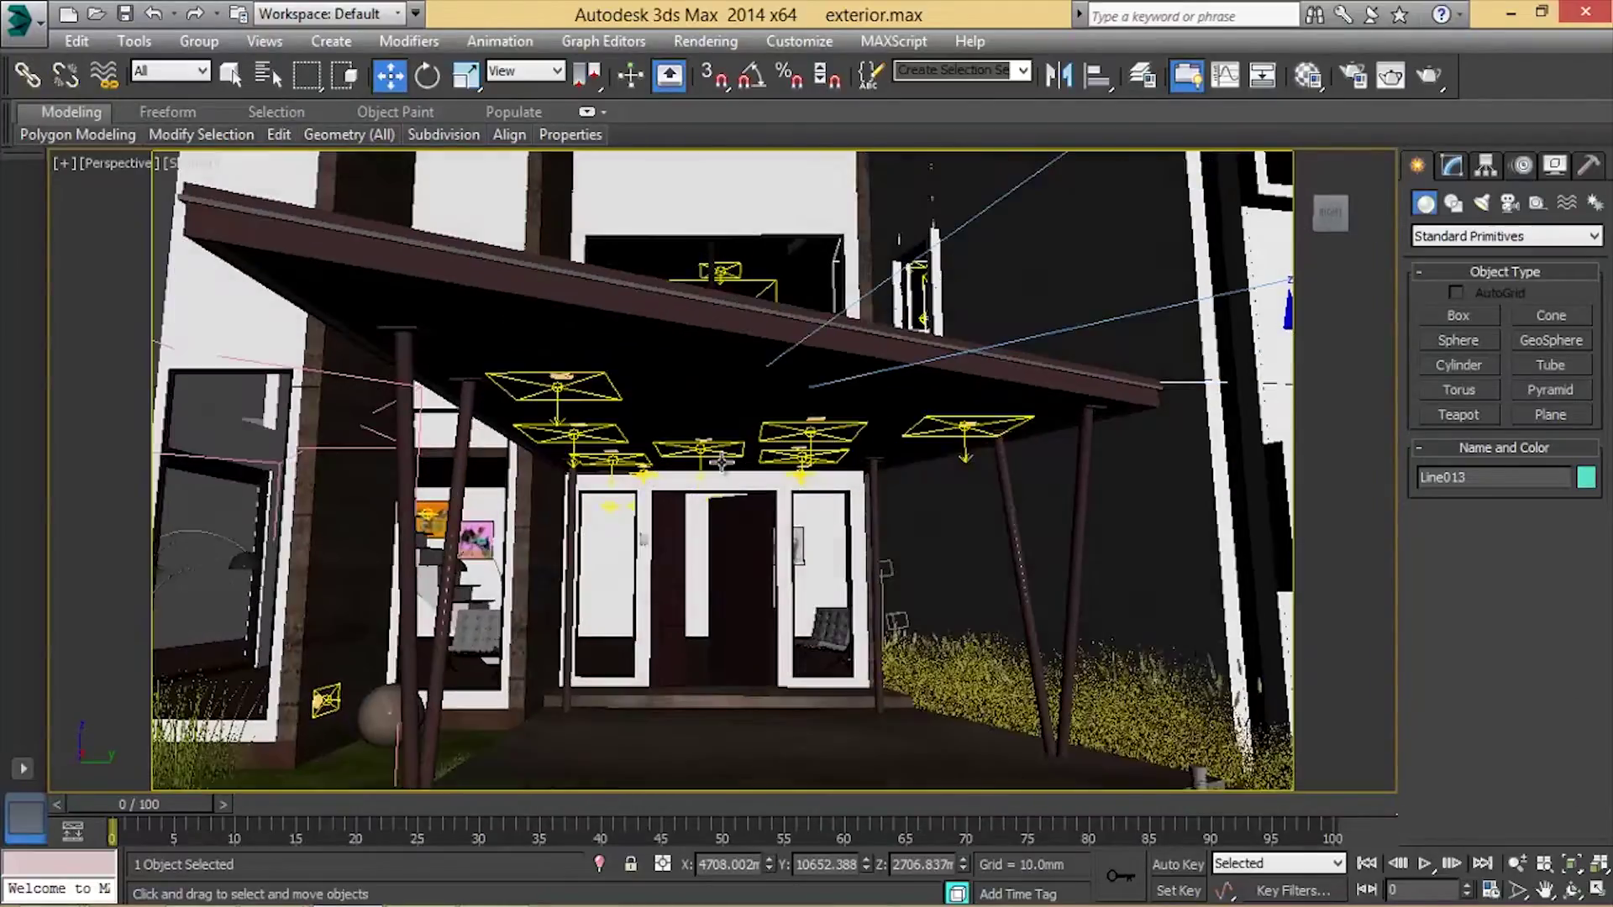
# Step: Zoom into the finished render to compare the porch and upper-floor window
pyautogui.hotkey('alt', 'Tab')
pyautogui.scroll(2, 731, 504)
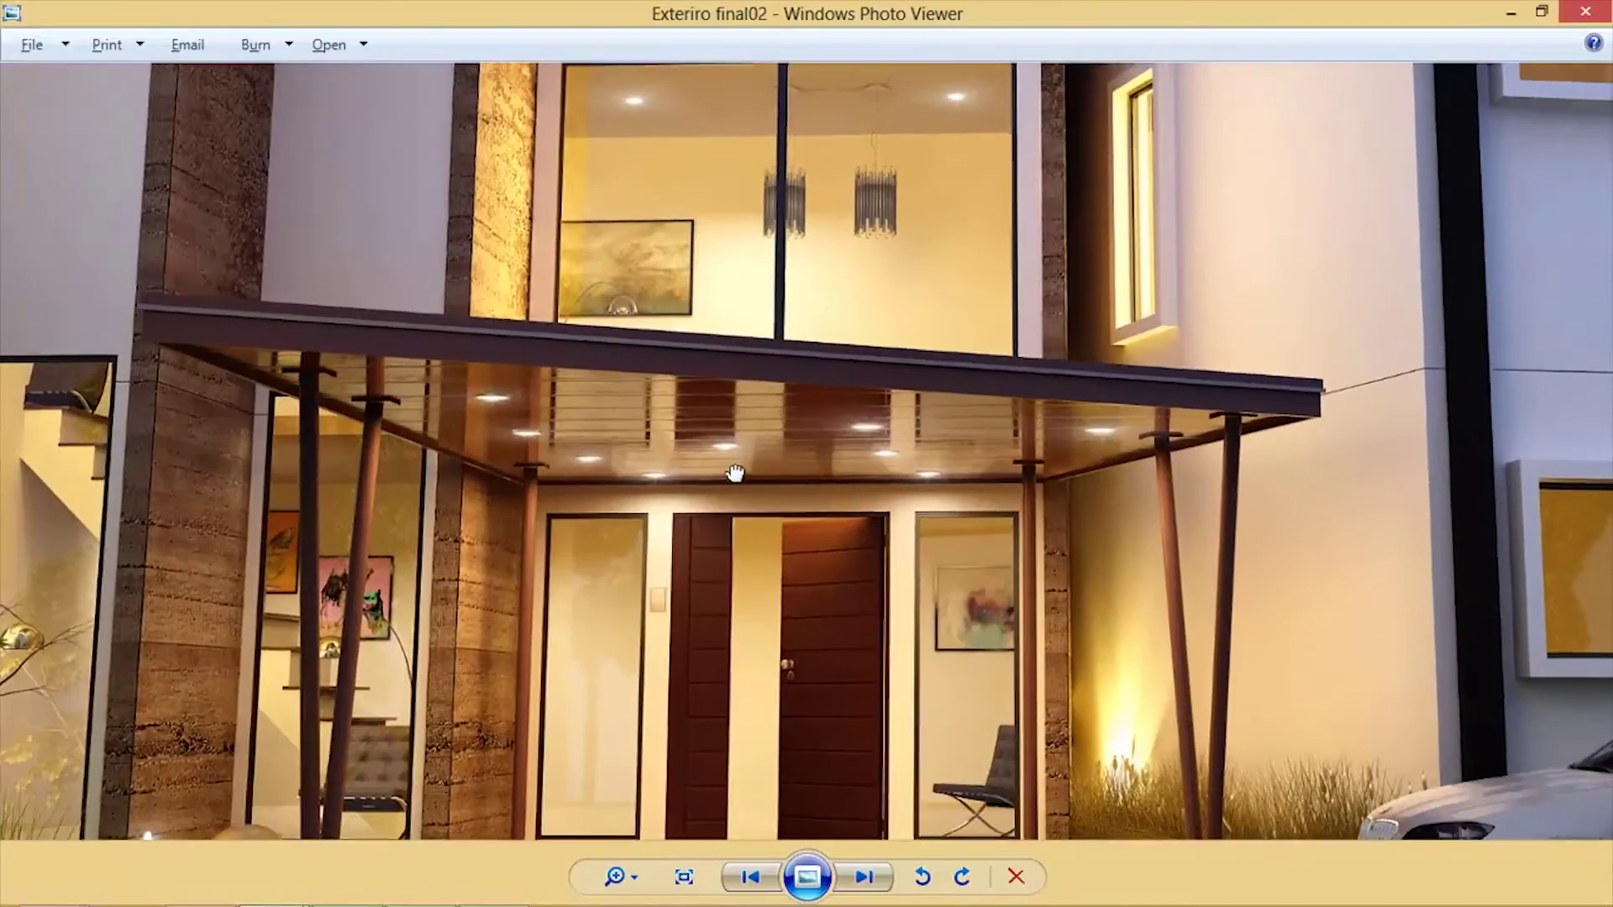
pyautogui.scroll(1, 736, 437)
pyautogui.scroll(2, 714, 420)
pyautogui.scroll(2, 694, 456)
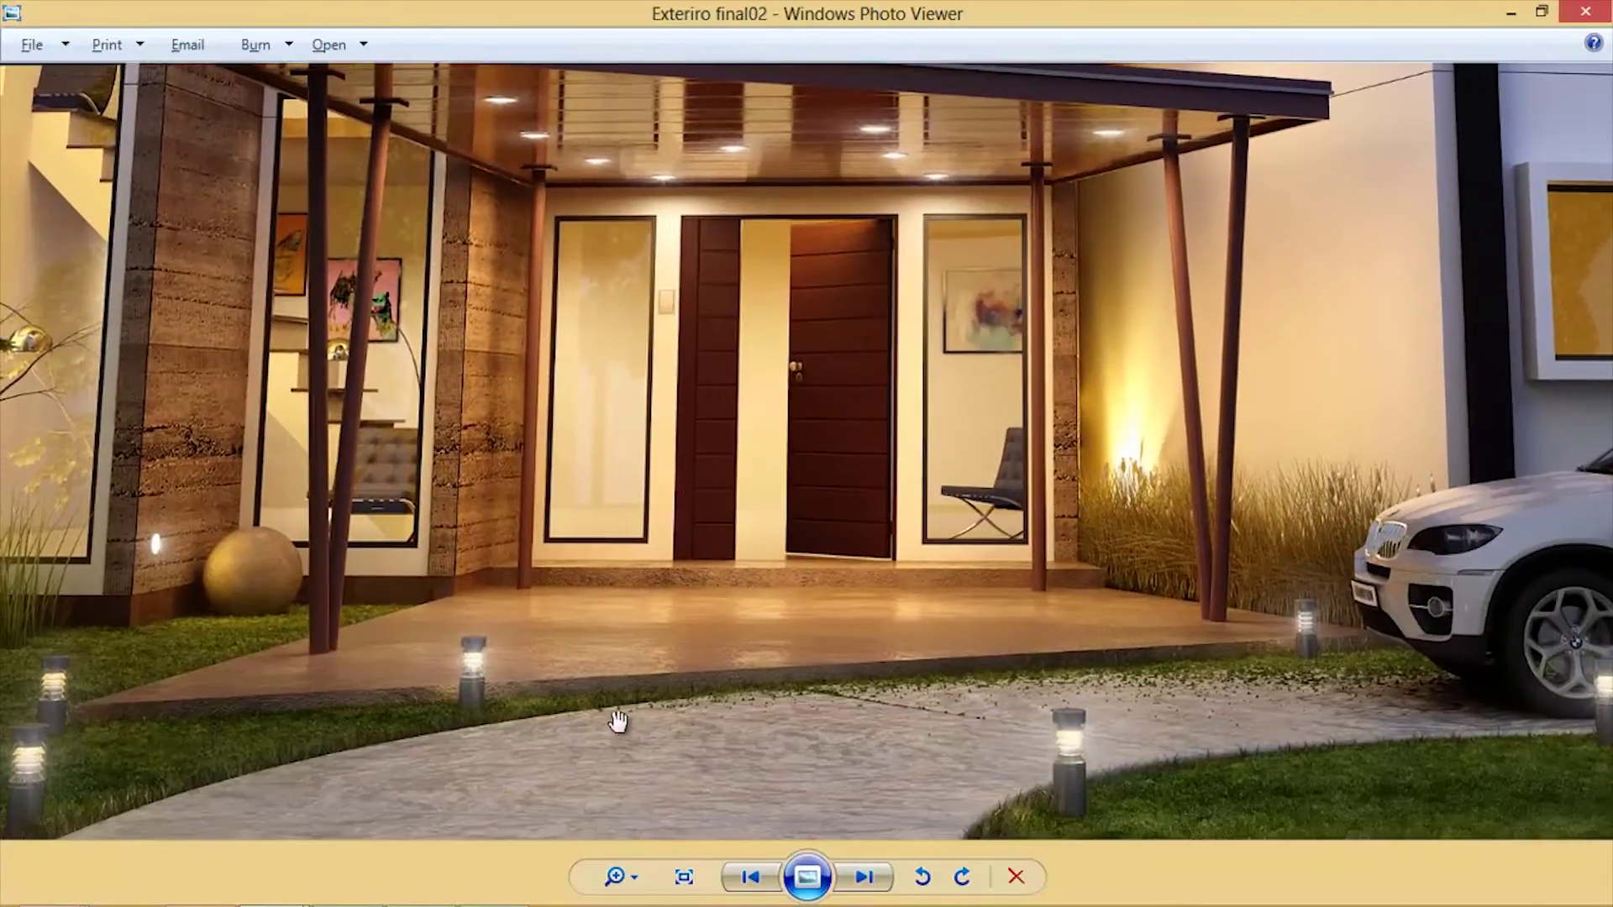
pyautogui.moveTo(662, 212); pyautogui.dragTo(694, 539)
# Step: Back in the scene, select porch ceiling Box005 and centre its lights in view
pyautogui.hotkey('alt', 'Tab')
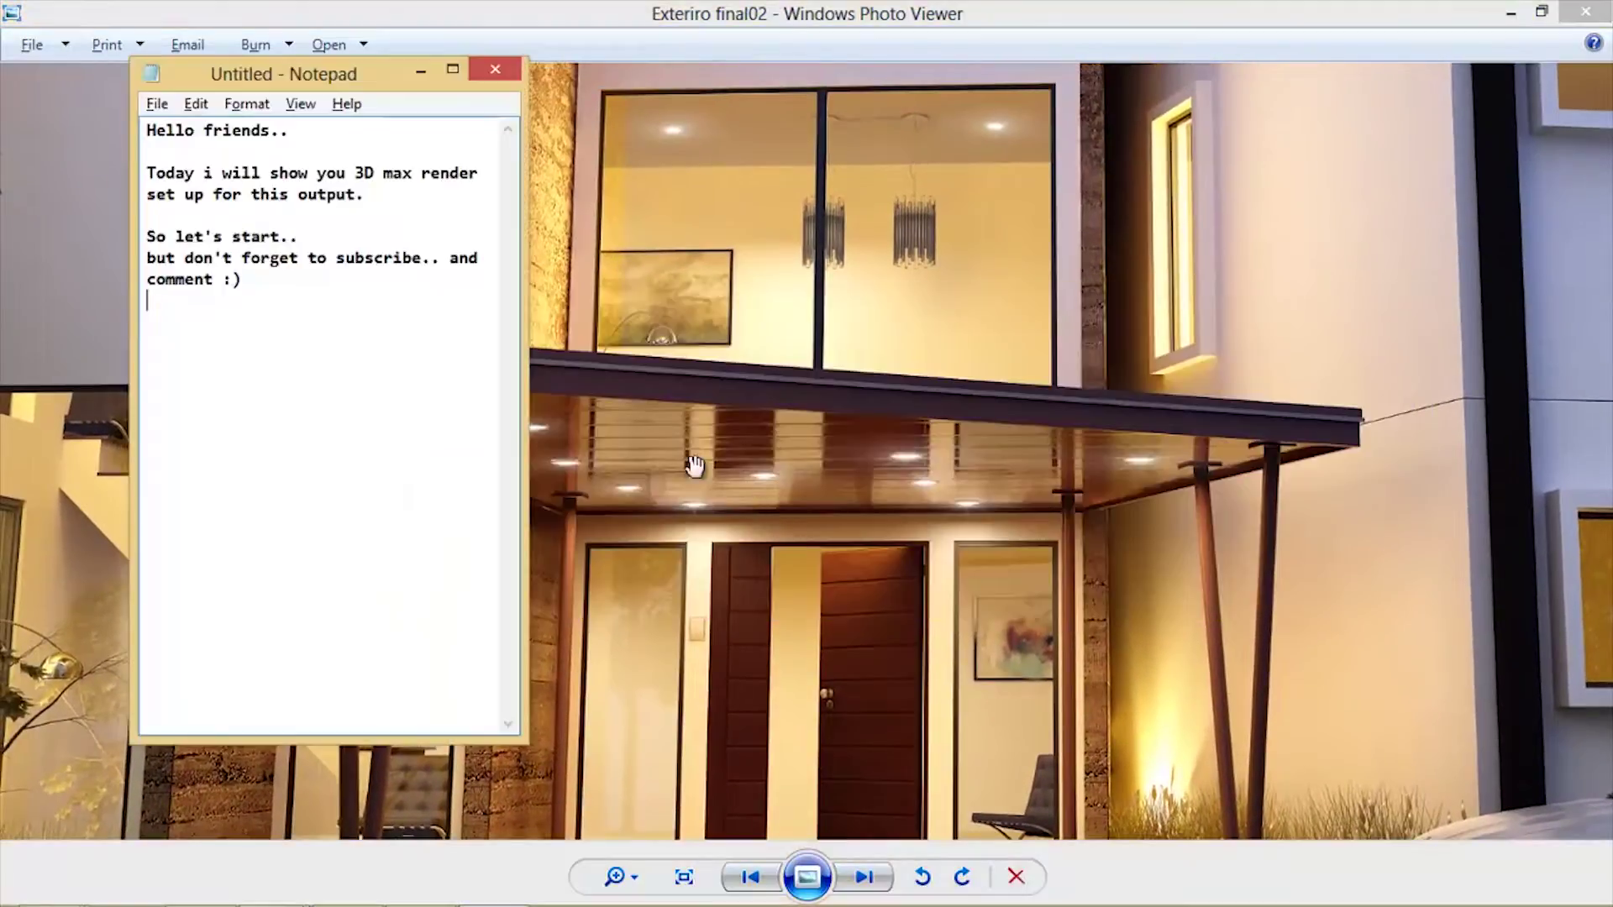
pyautogui.hotkey('alt', 'Tab')
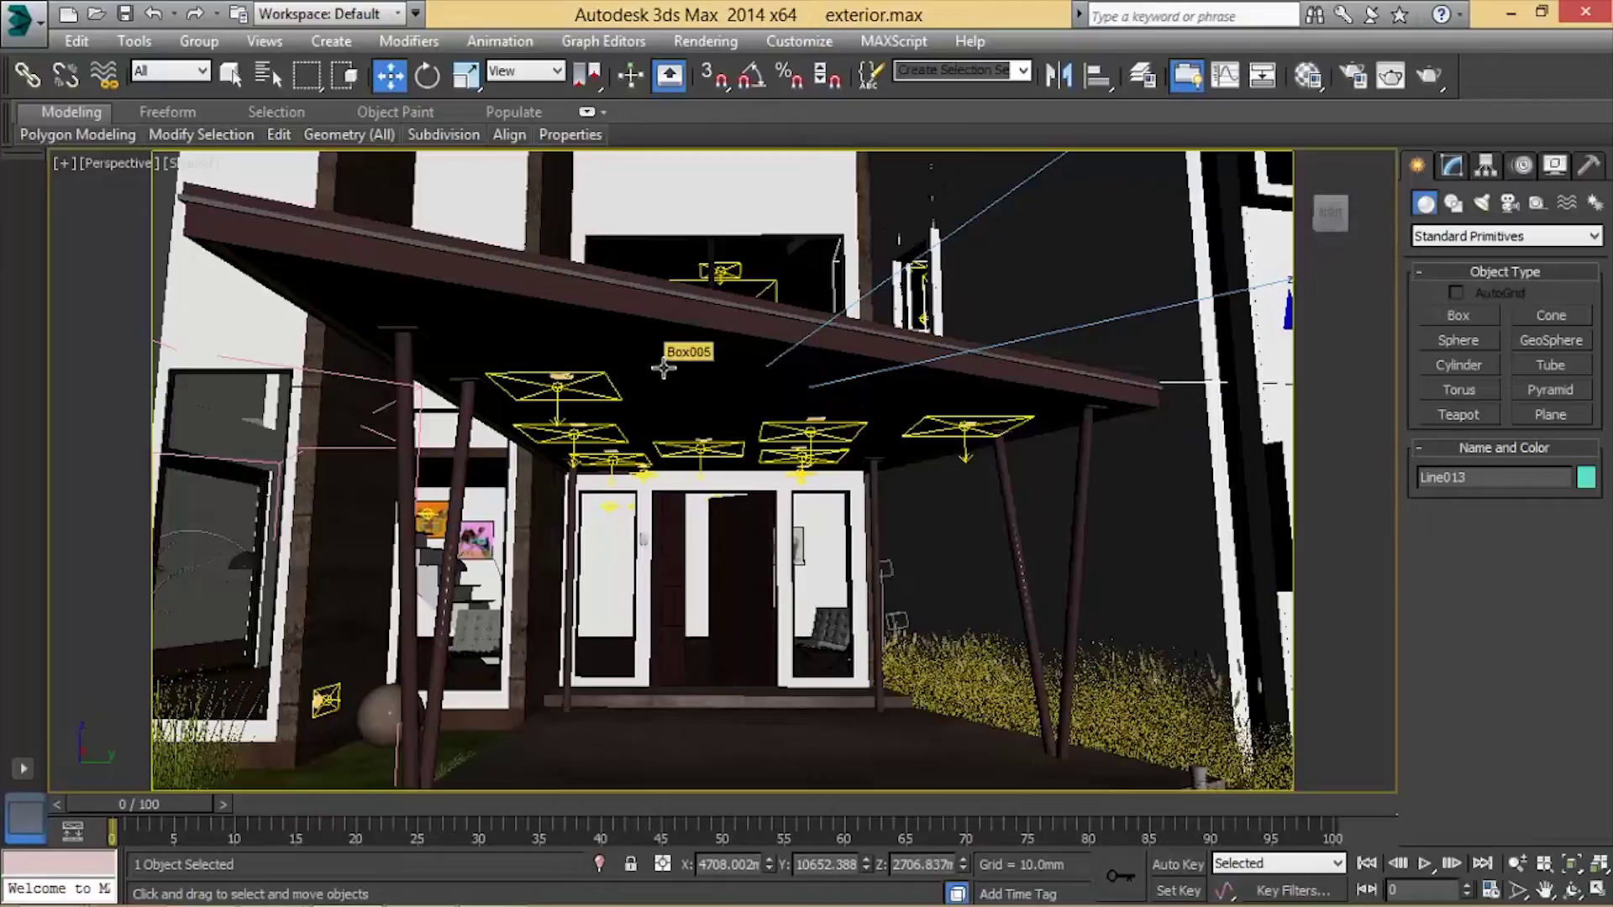
pyautogui.click(663, 368)
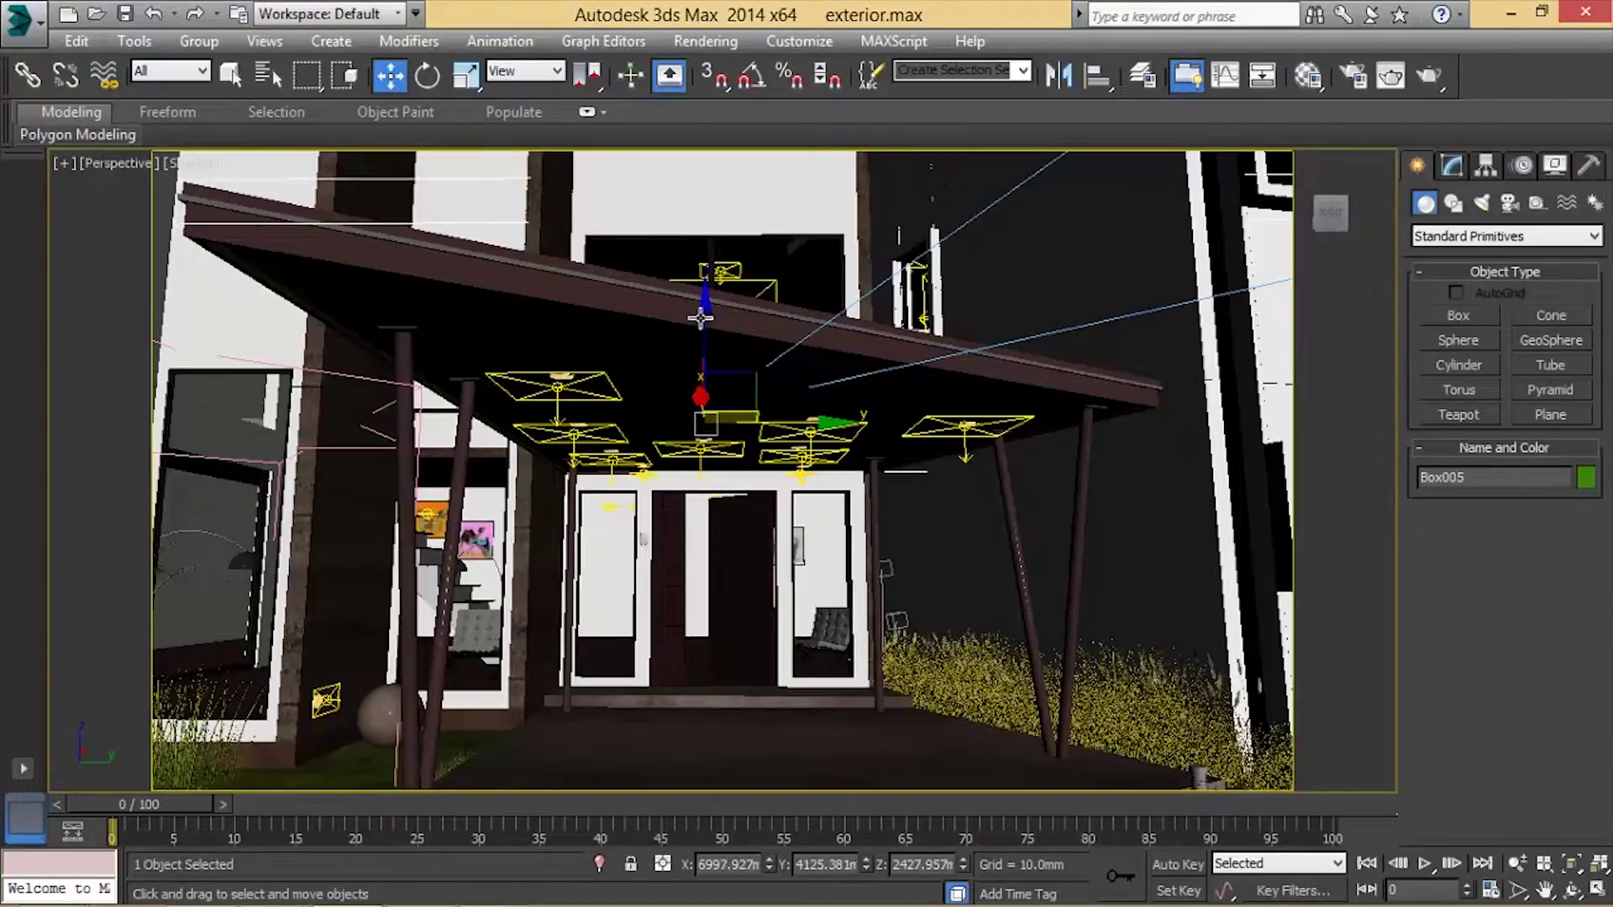
pyautogui.moveTo(793, 308); pyautogui.dragTo(807, 243, button='middle')
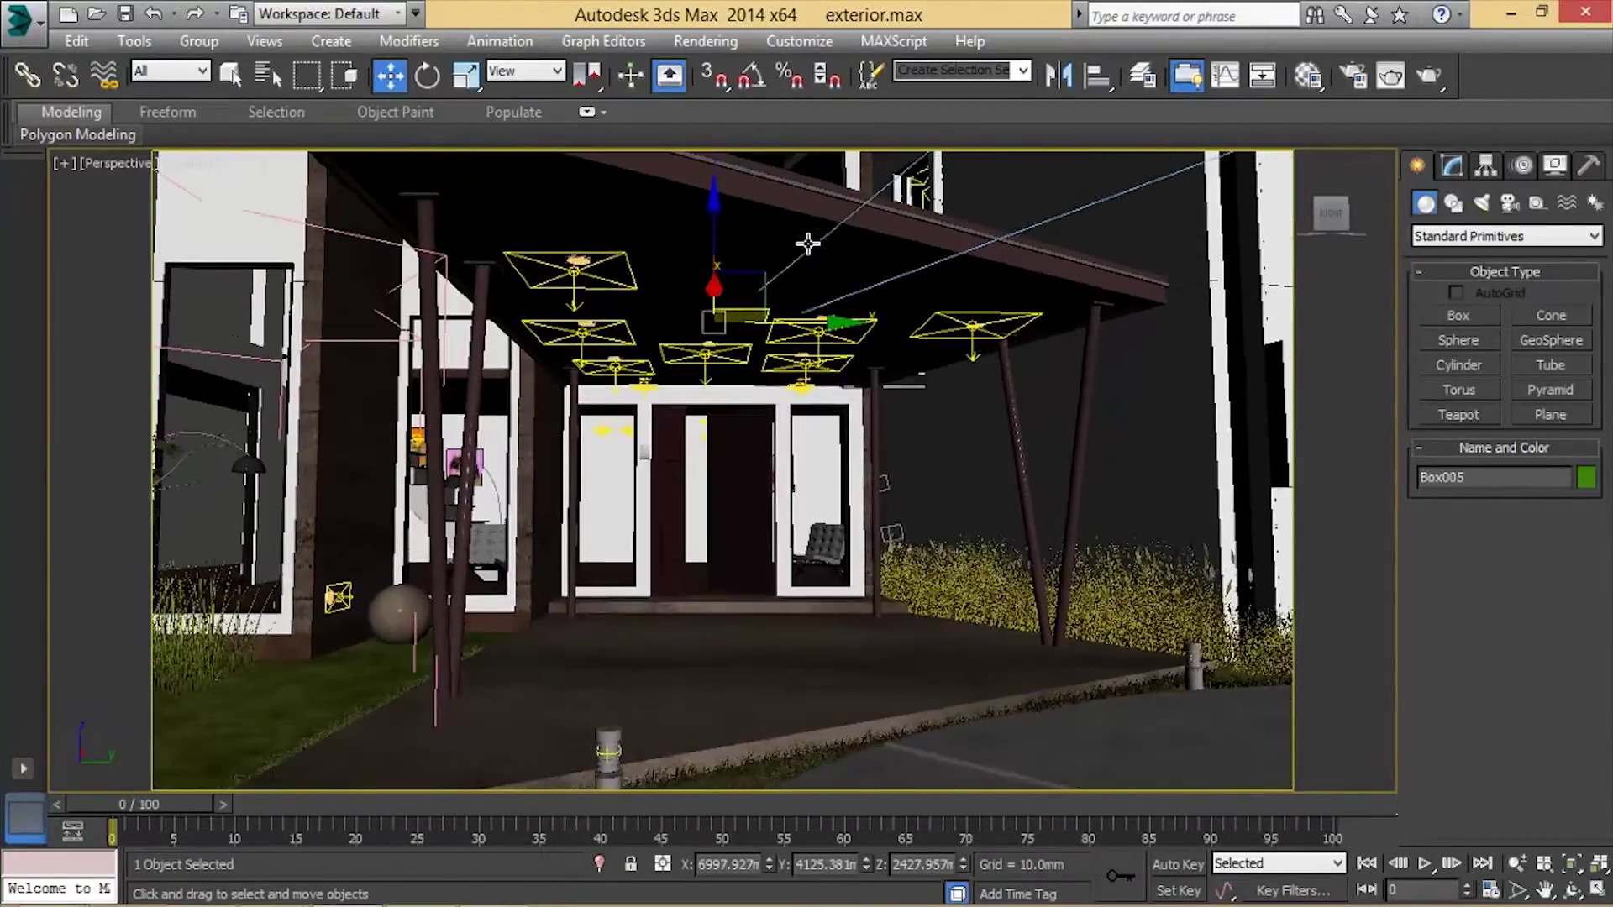
# Step: Inspect the planks material's diffuse and reflection colours in the Material Editor
pyautogui.press('m')
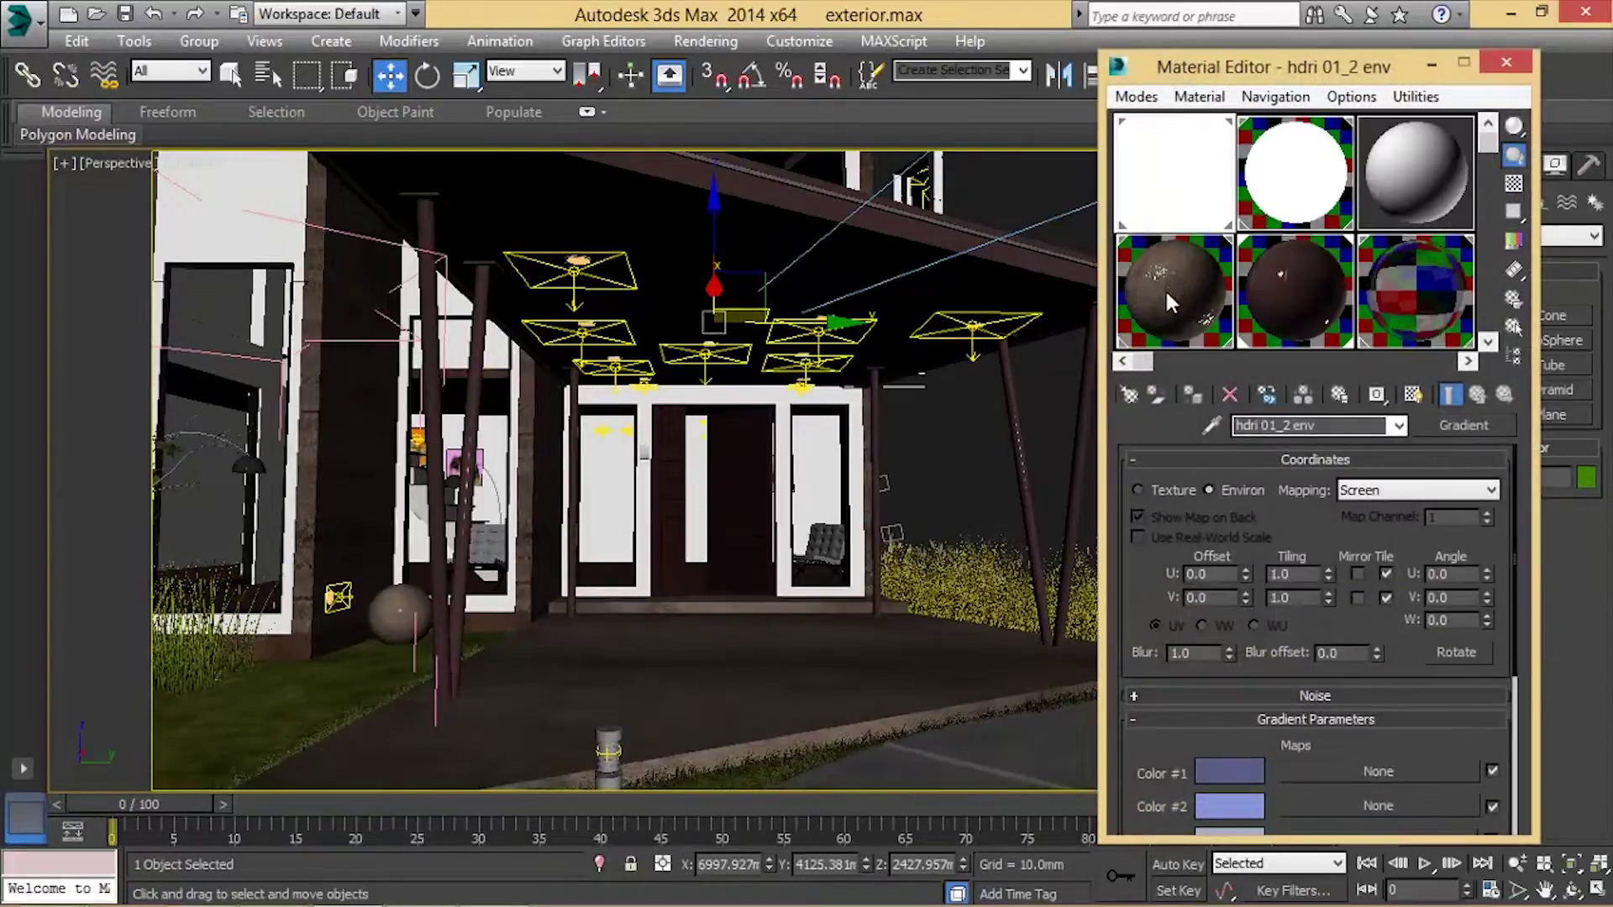
pyautogui.click(1164, 289)
pyautogui.click(1273, 284)
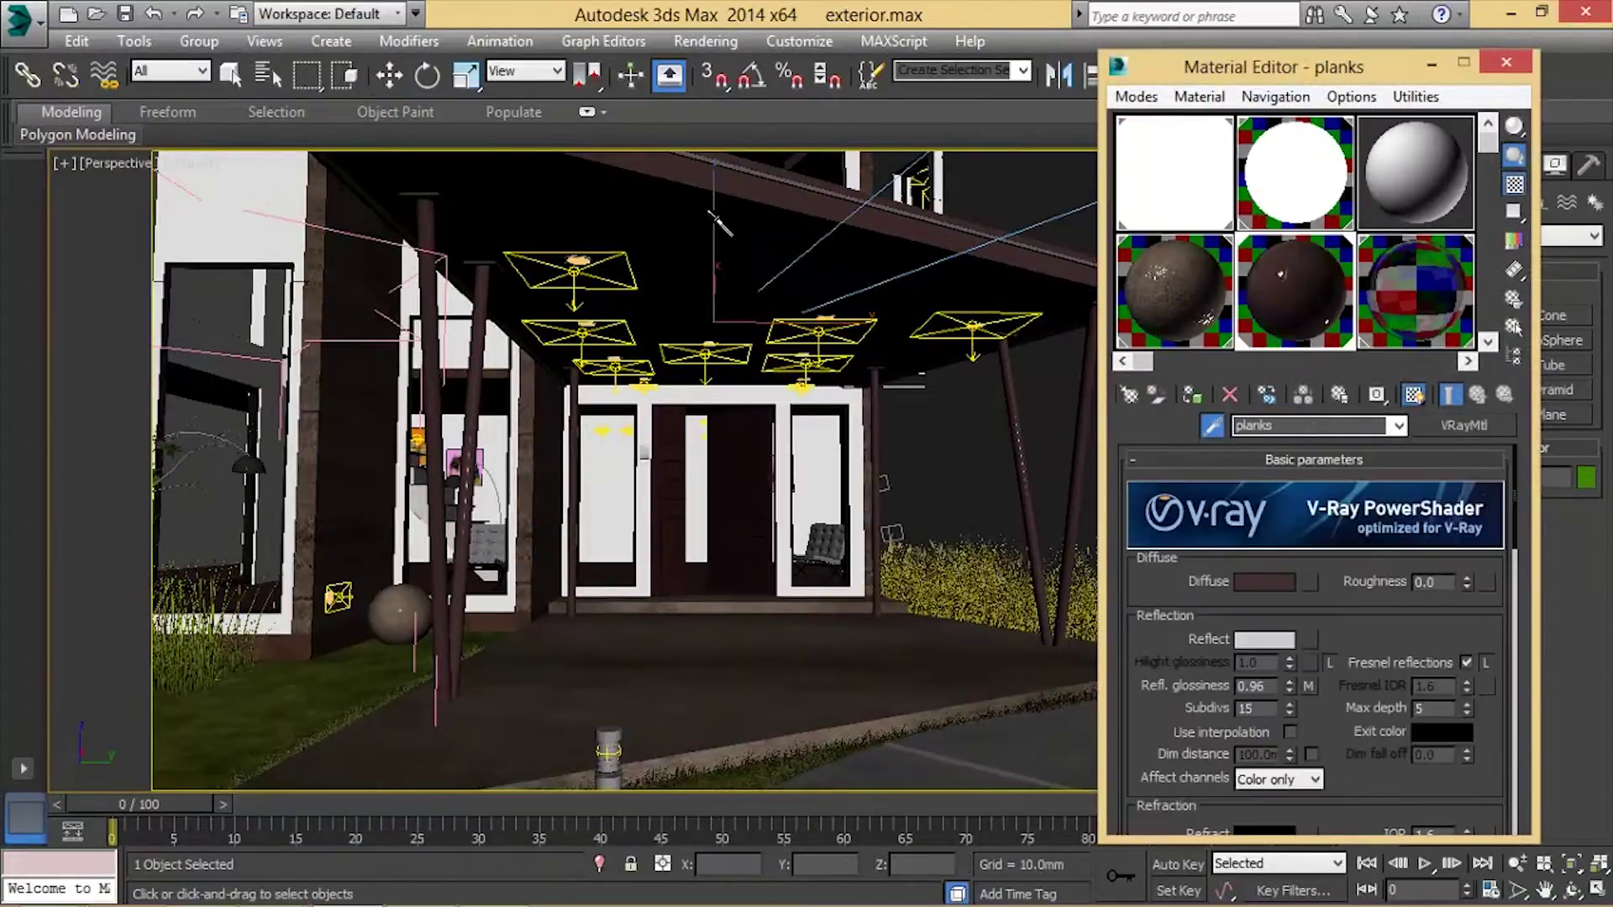
pyautogui.scroll(-10, 1244, 611)
pyautogui.scroll(10, 1245, 611)
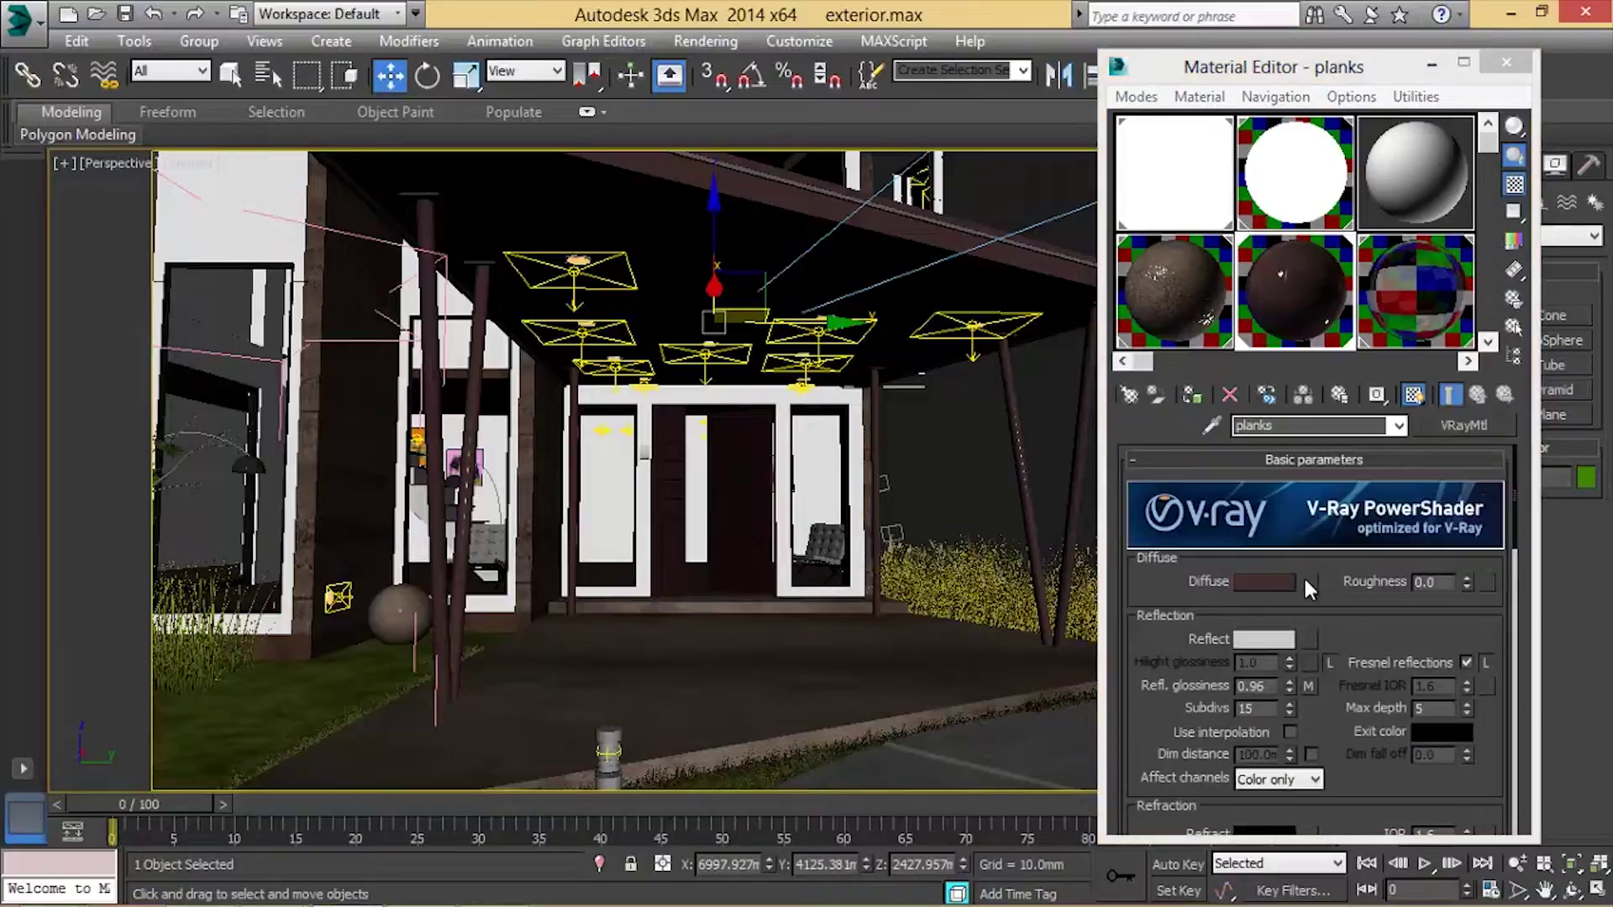
pyautogui.click(872, 362)
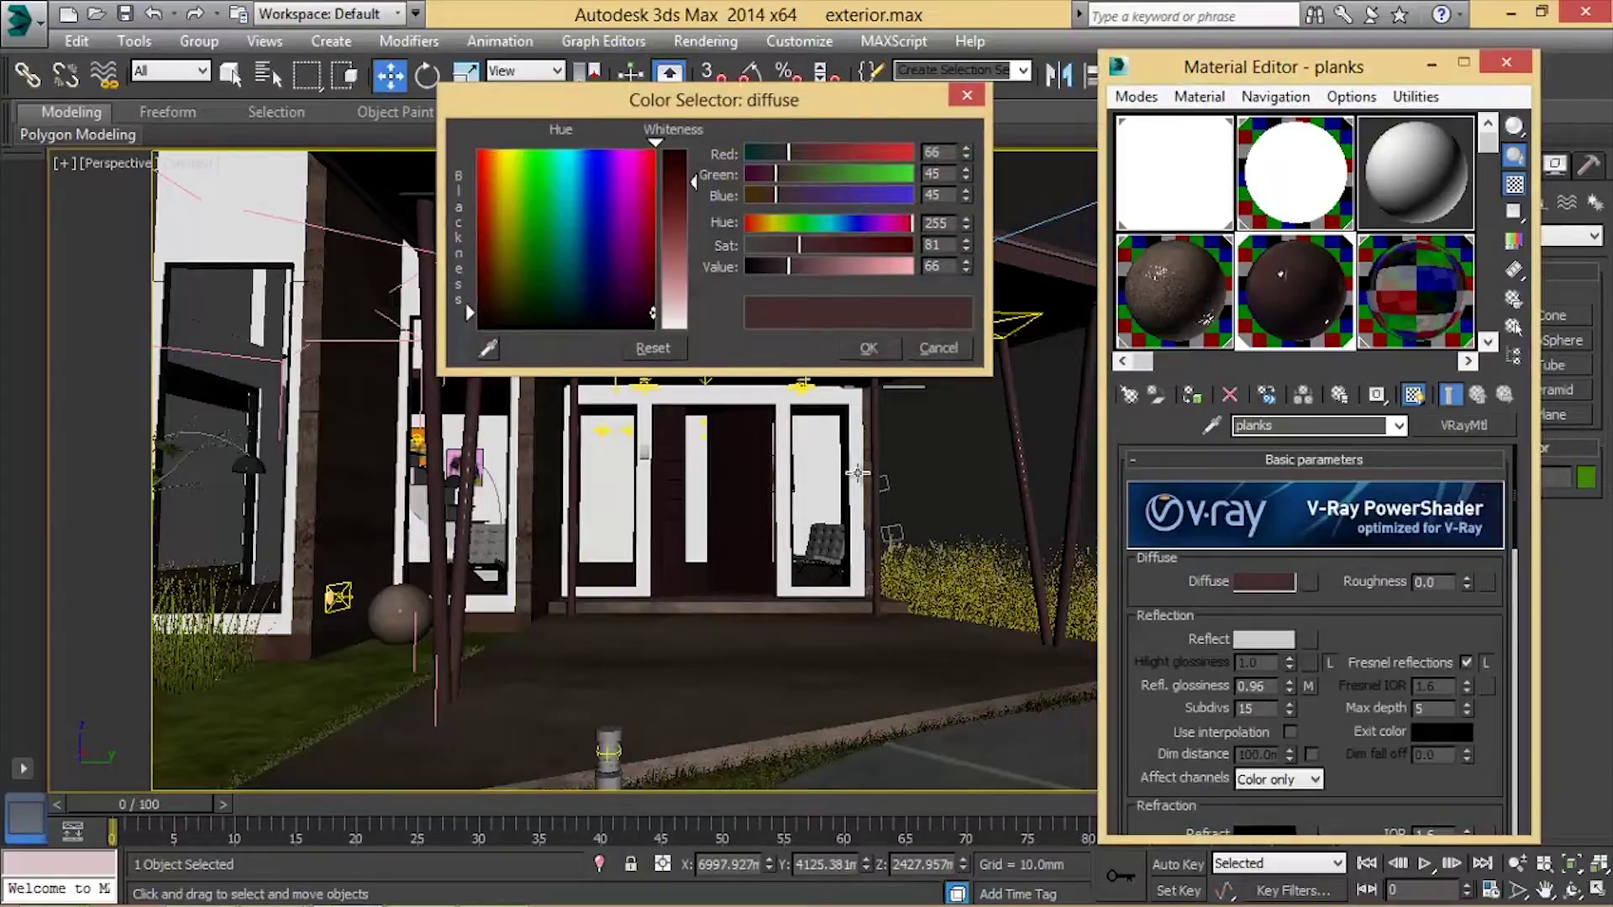
pyautogui.click(1245, 637)
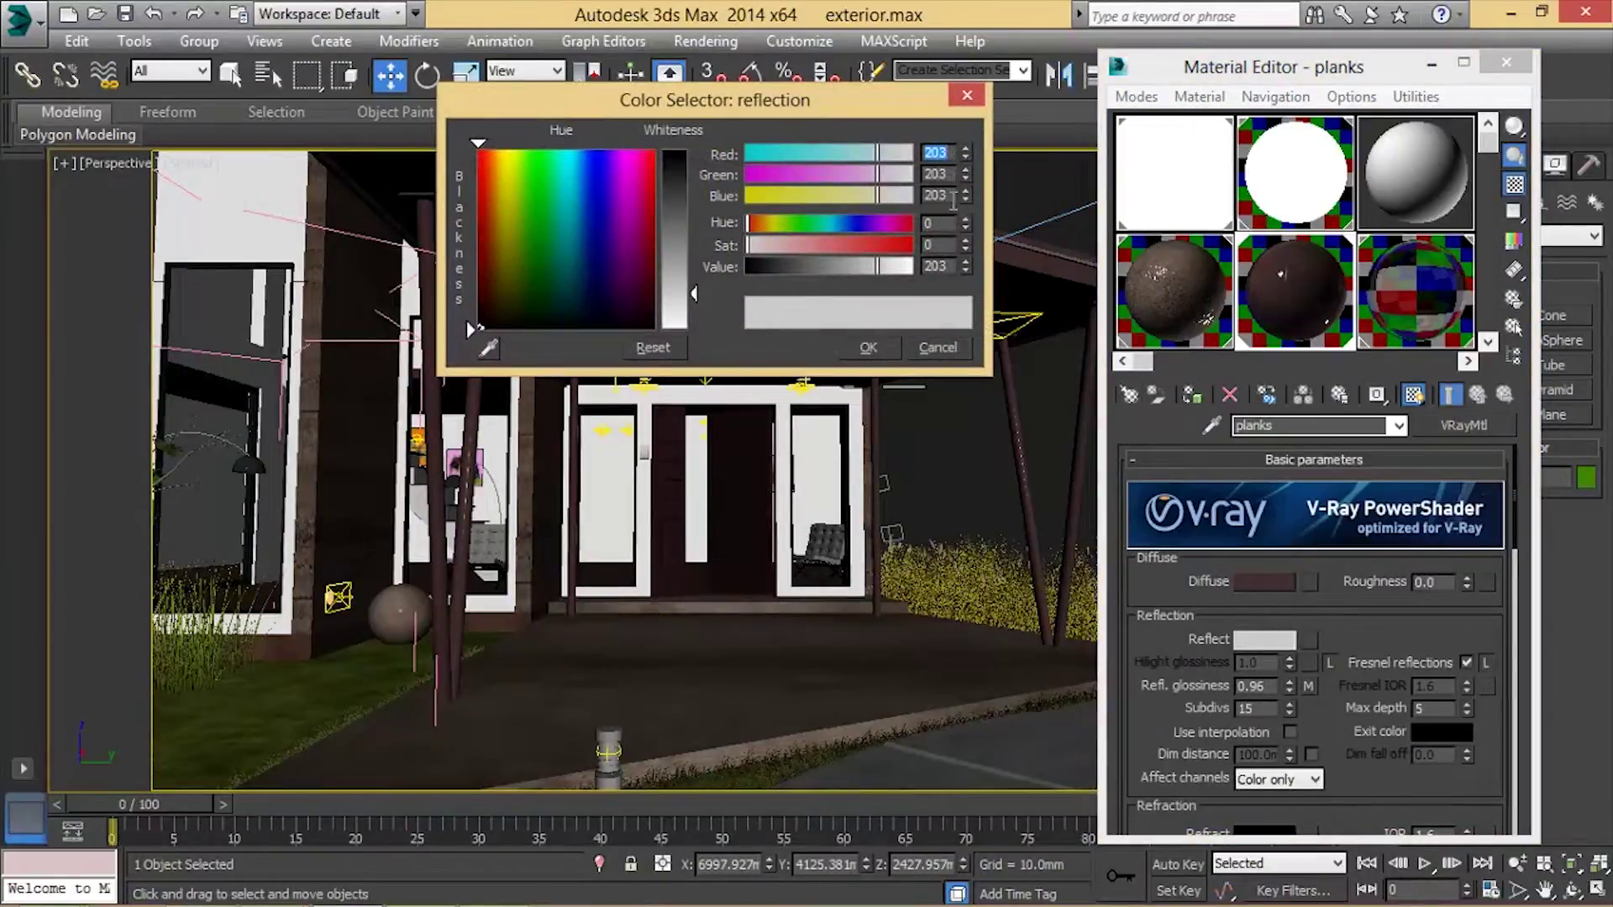
pyautogui.click(864, 360)
pyautogui.moveTo(1168, 694); pyautogui.dragTo(1168, 334)
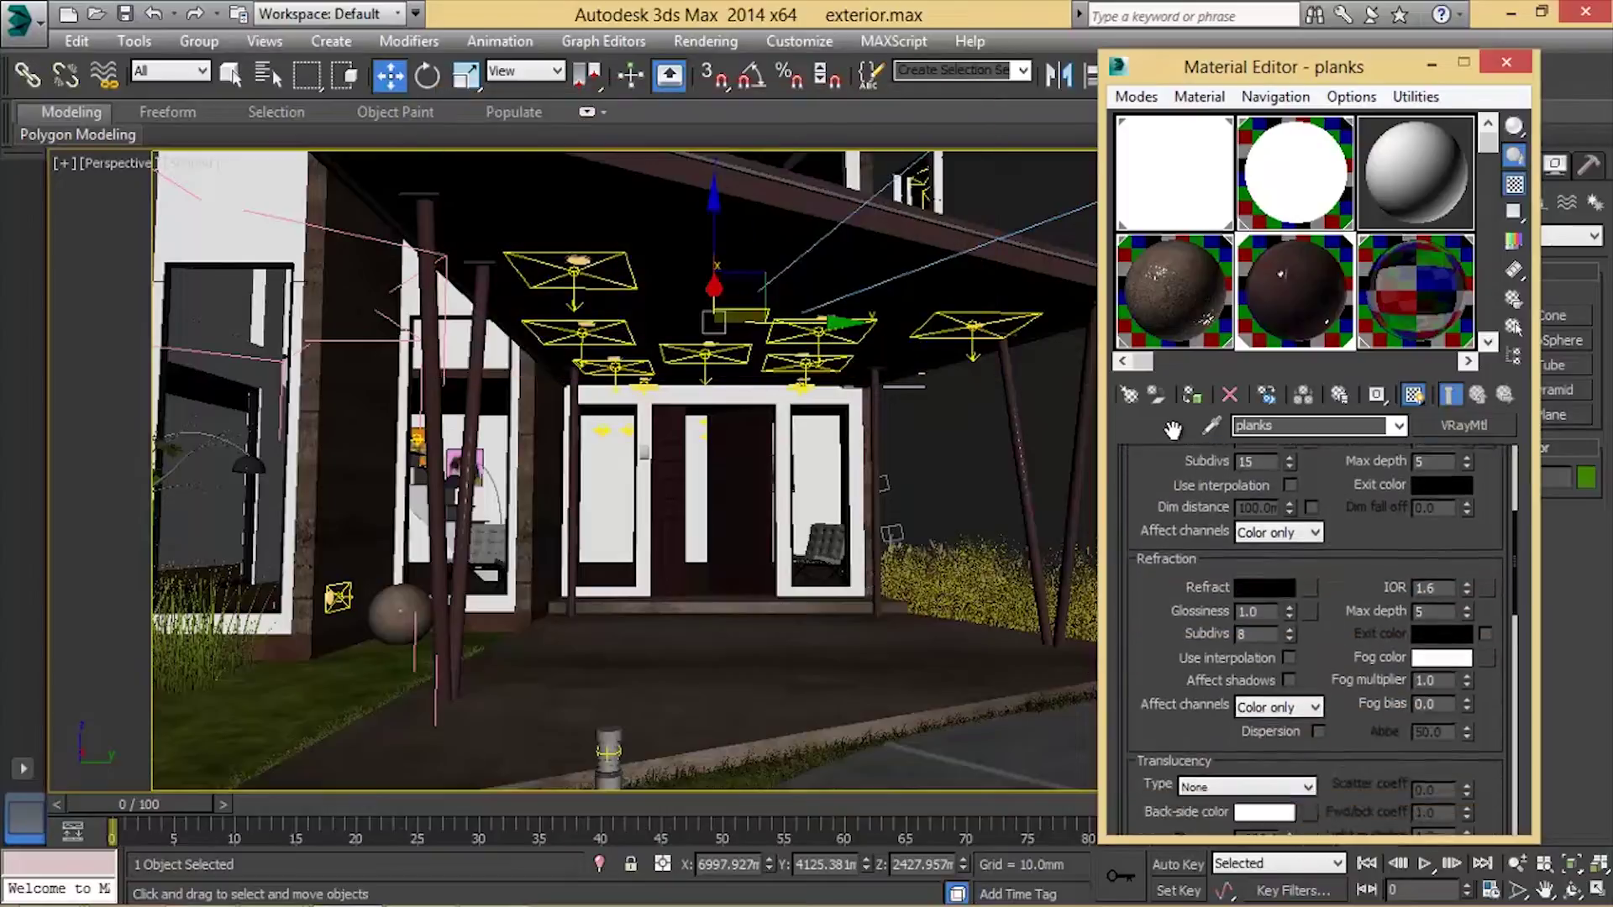
pyautogui.scroll(4, 1202, 734)
pyautogui.scroll(1, 1202, 734)
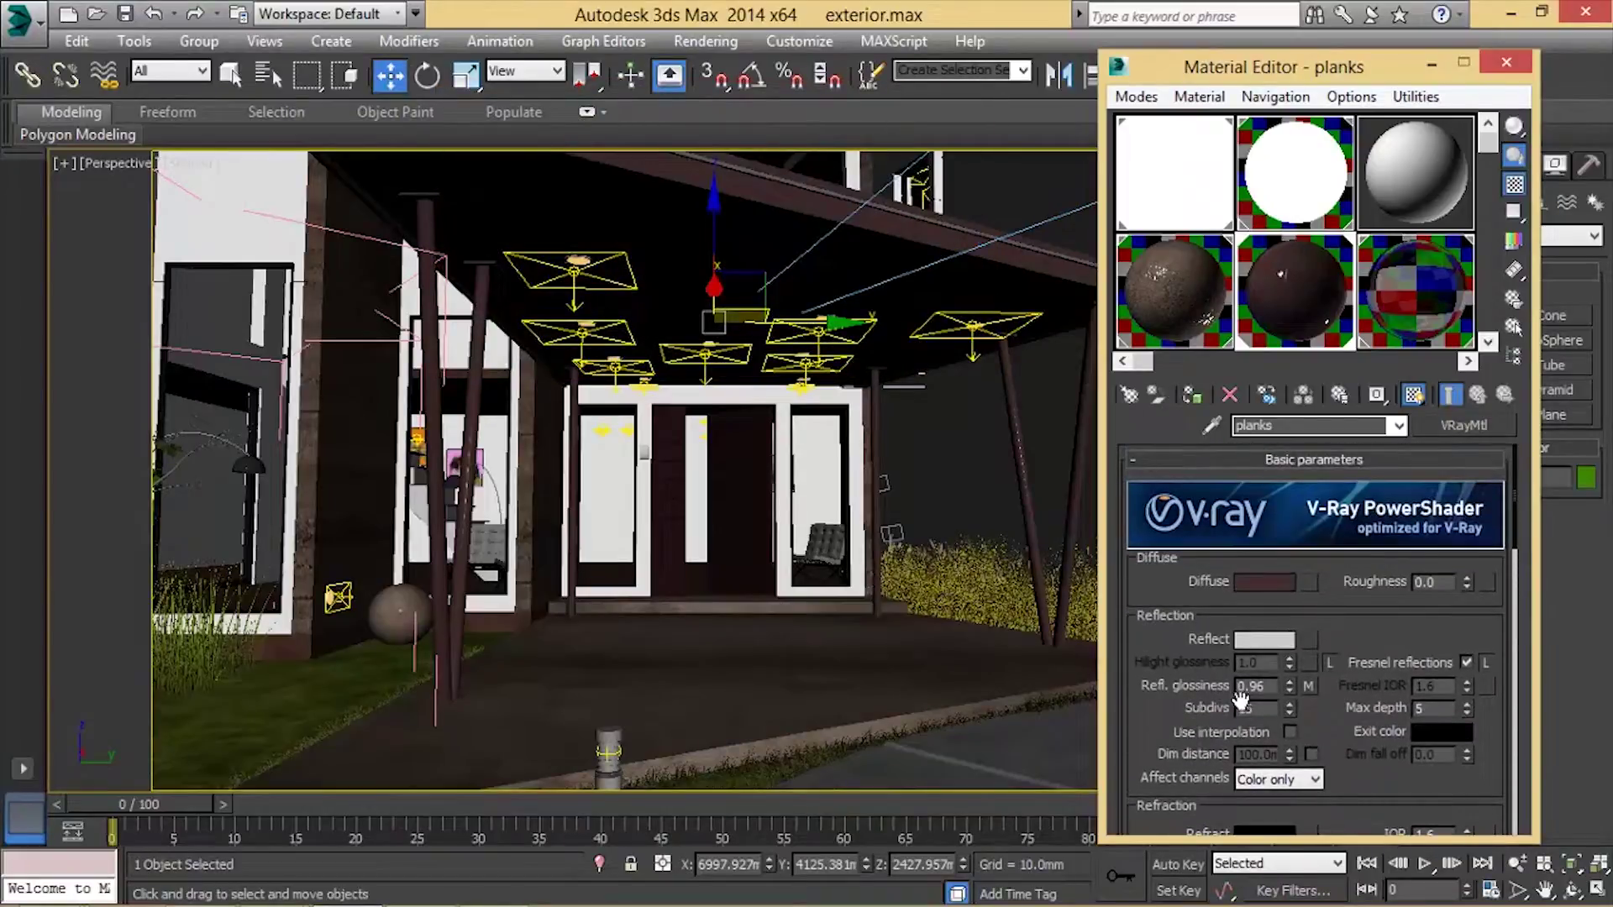
pyautogui.click(1507, 62)
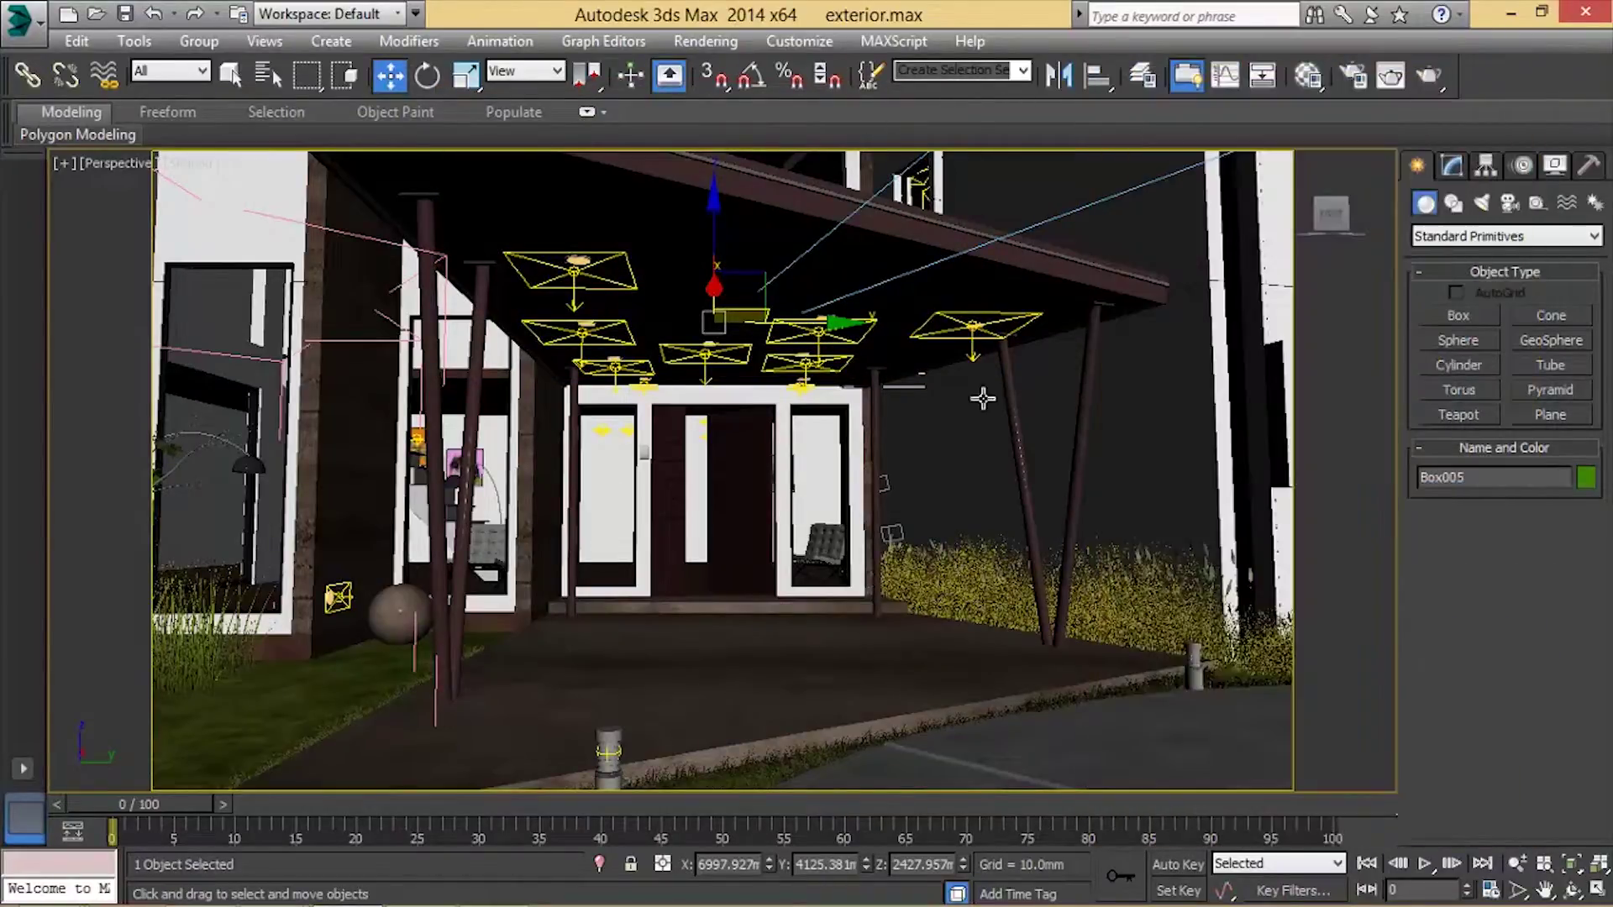
# Step: Set the viewport to camera001 and bring up the V-Ray render settings
pyautogui.keyDown('alt'); pyautogui.moveTo(983, 398); pyautogui.dragTo(1005, 373, button='middle'); pyautogui.keyUp('alt')
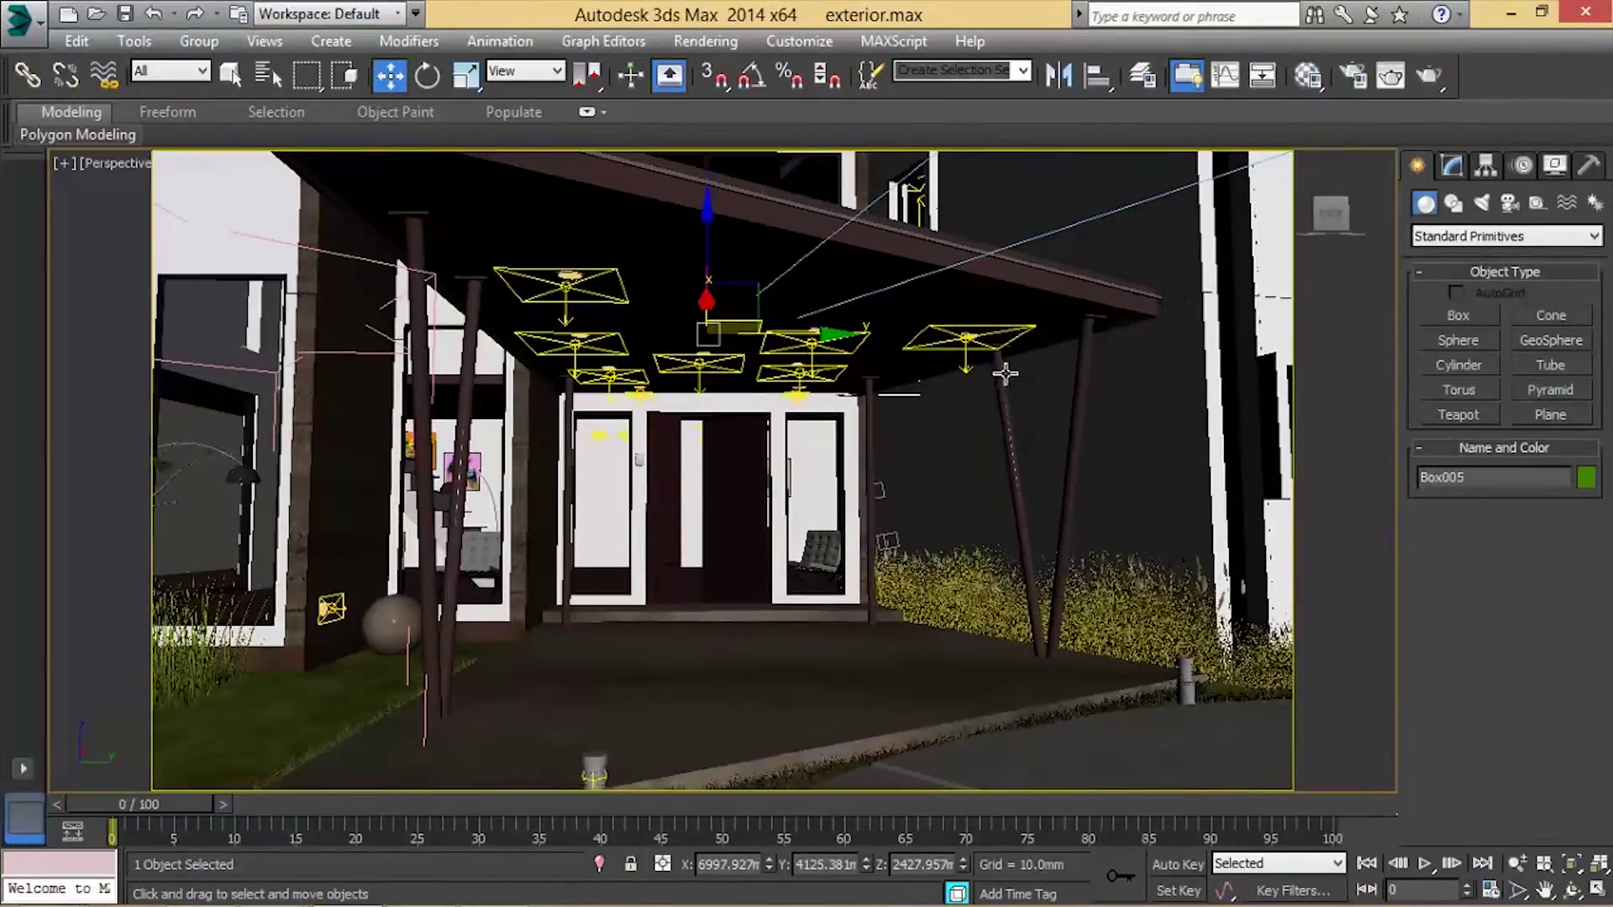
pyautogui.press('c')
pyautogui.doubleClick(734, 310)
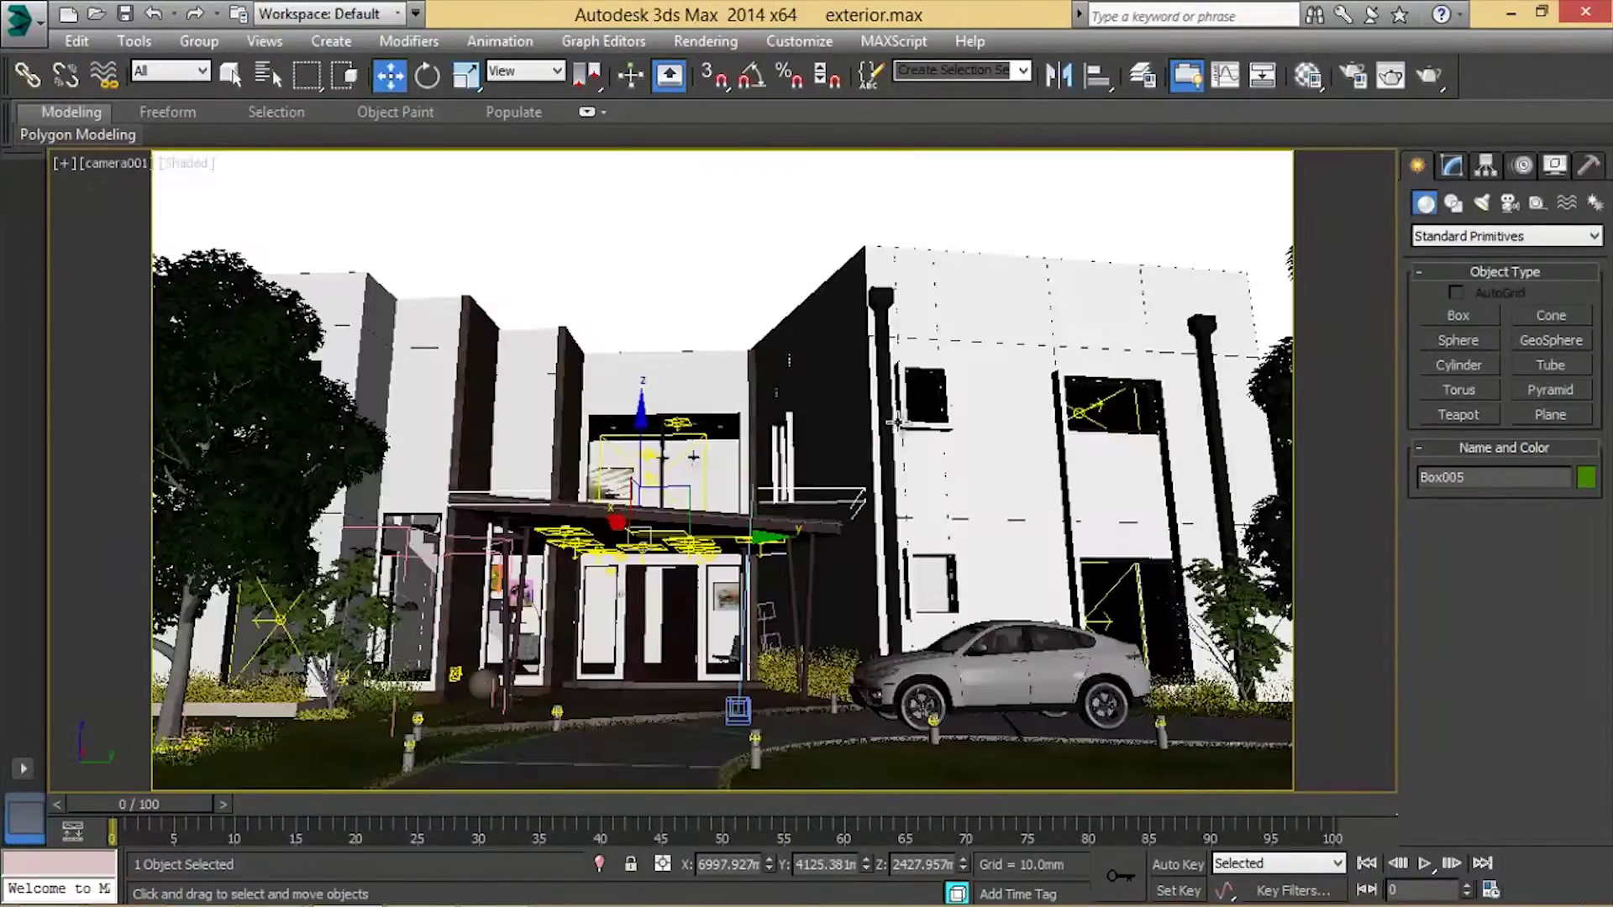
pyautogui.click(1354, 75)
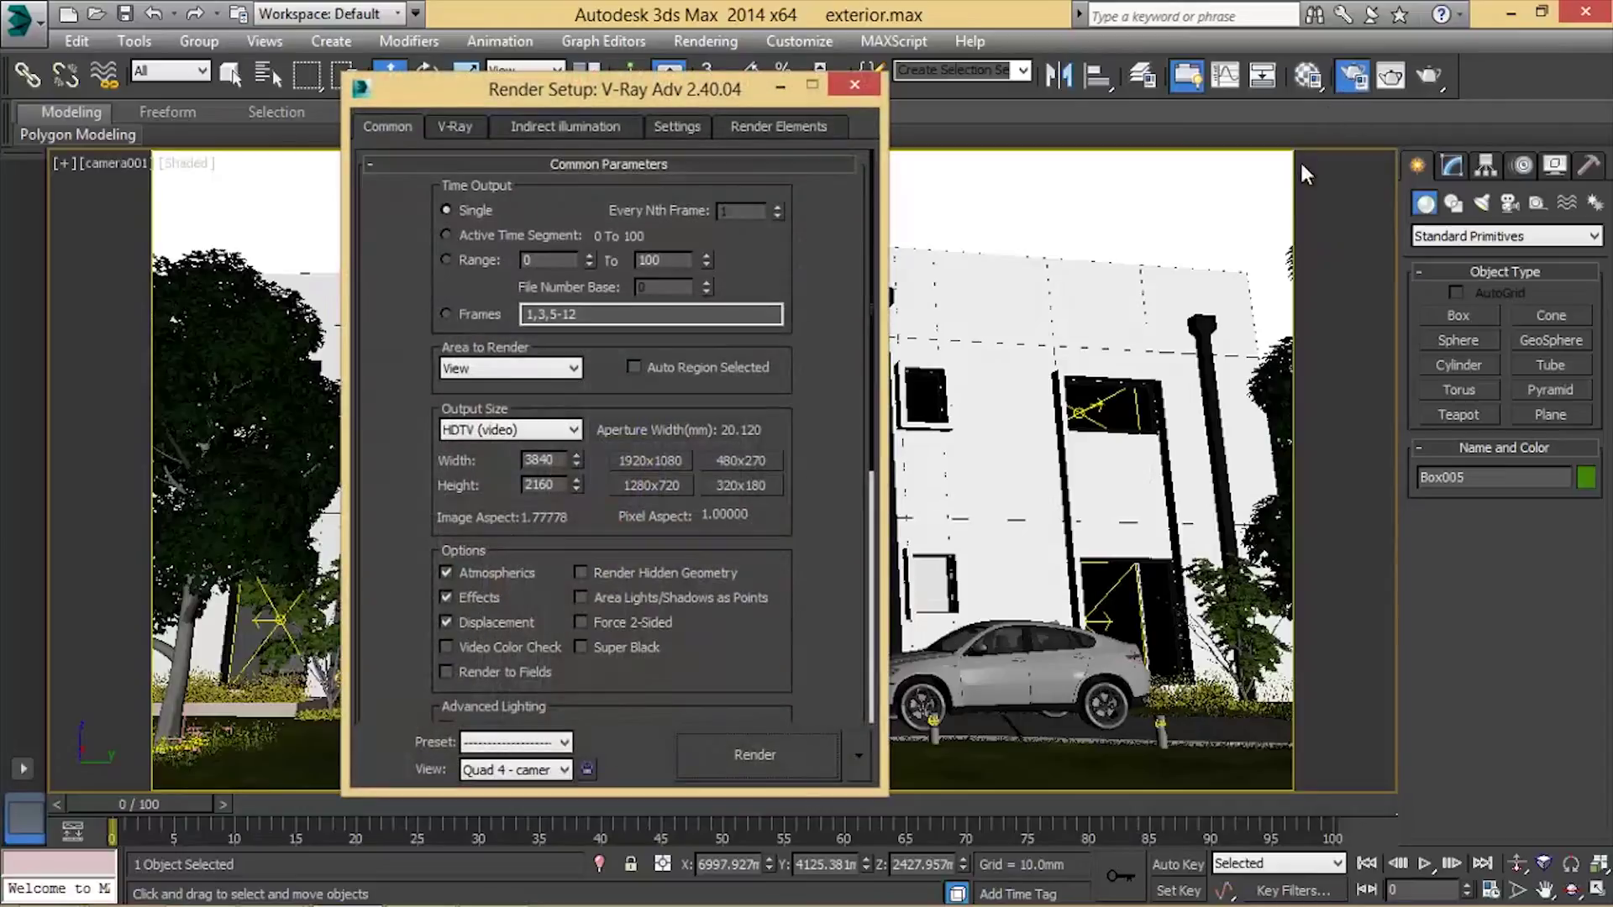
# Step: Move the render settings dialog off the camera view and show the V-Ray tab
pyautogui.moveTo(588, 94); pyautogui.dragTo(1124, 35)
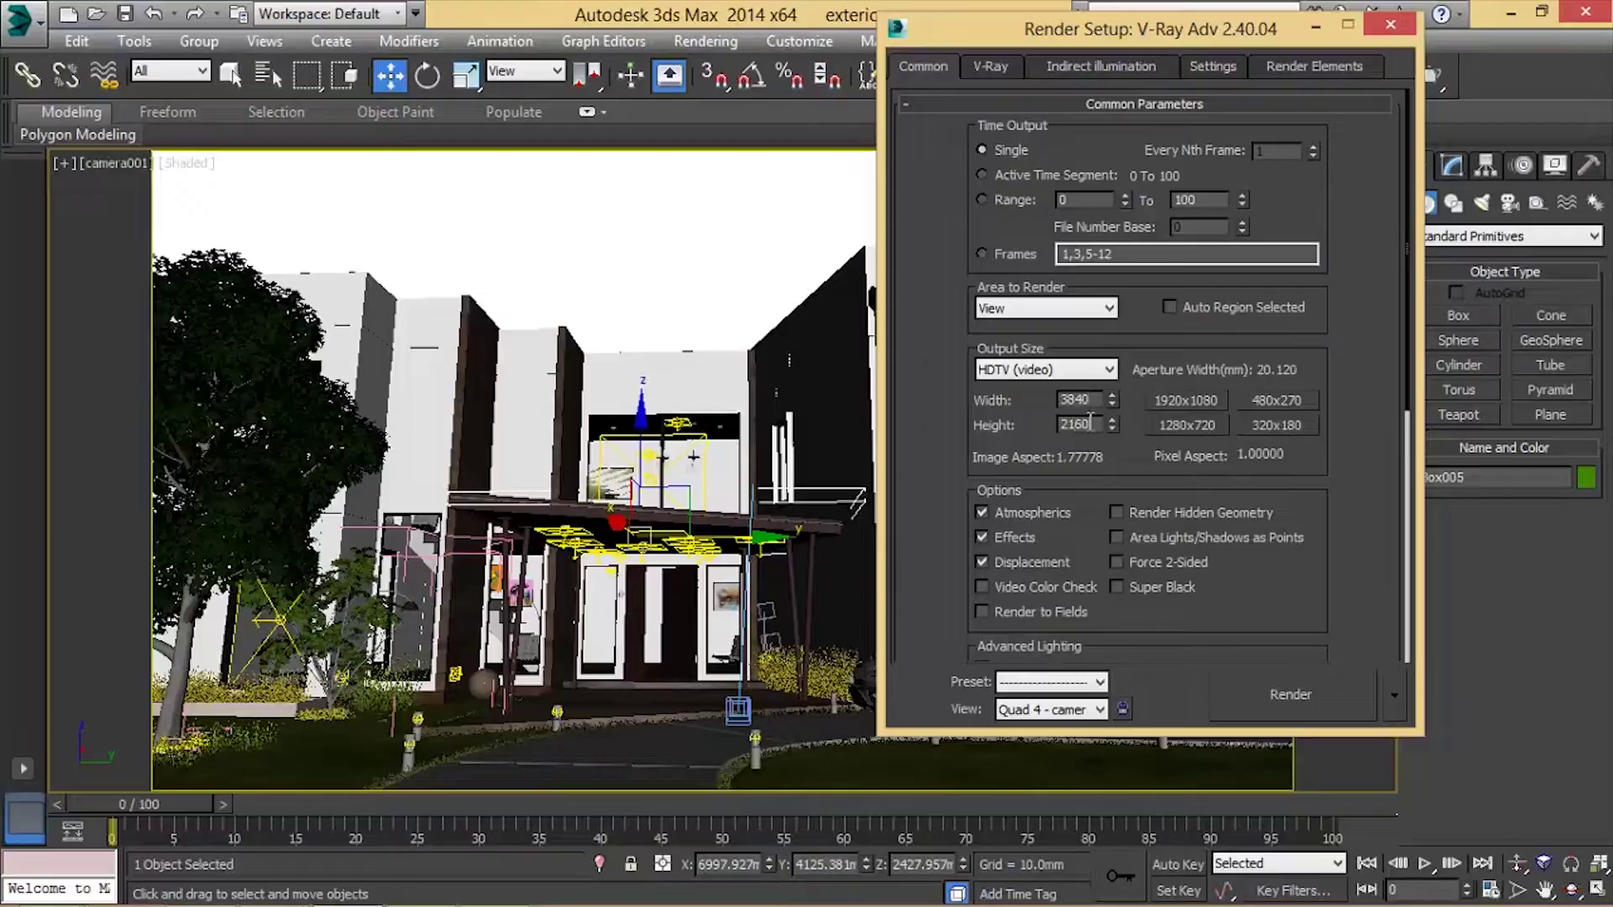
pyautogui.click(991, 68)
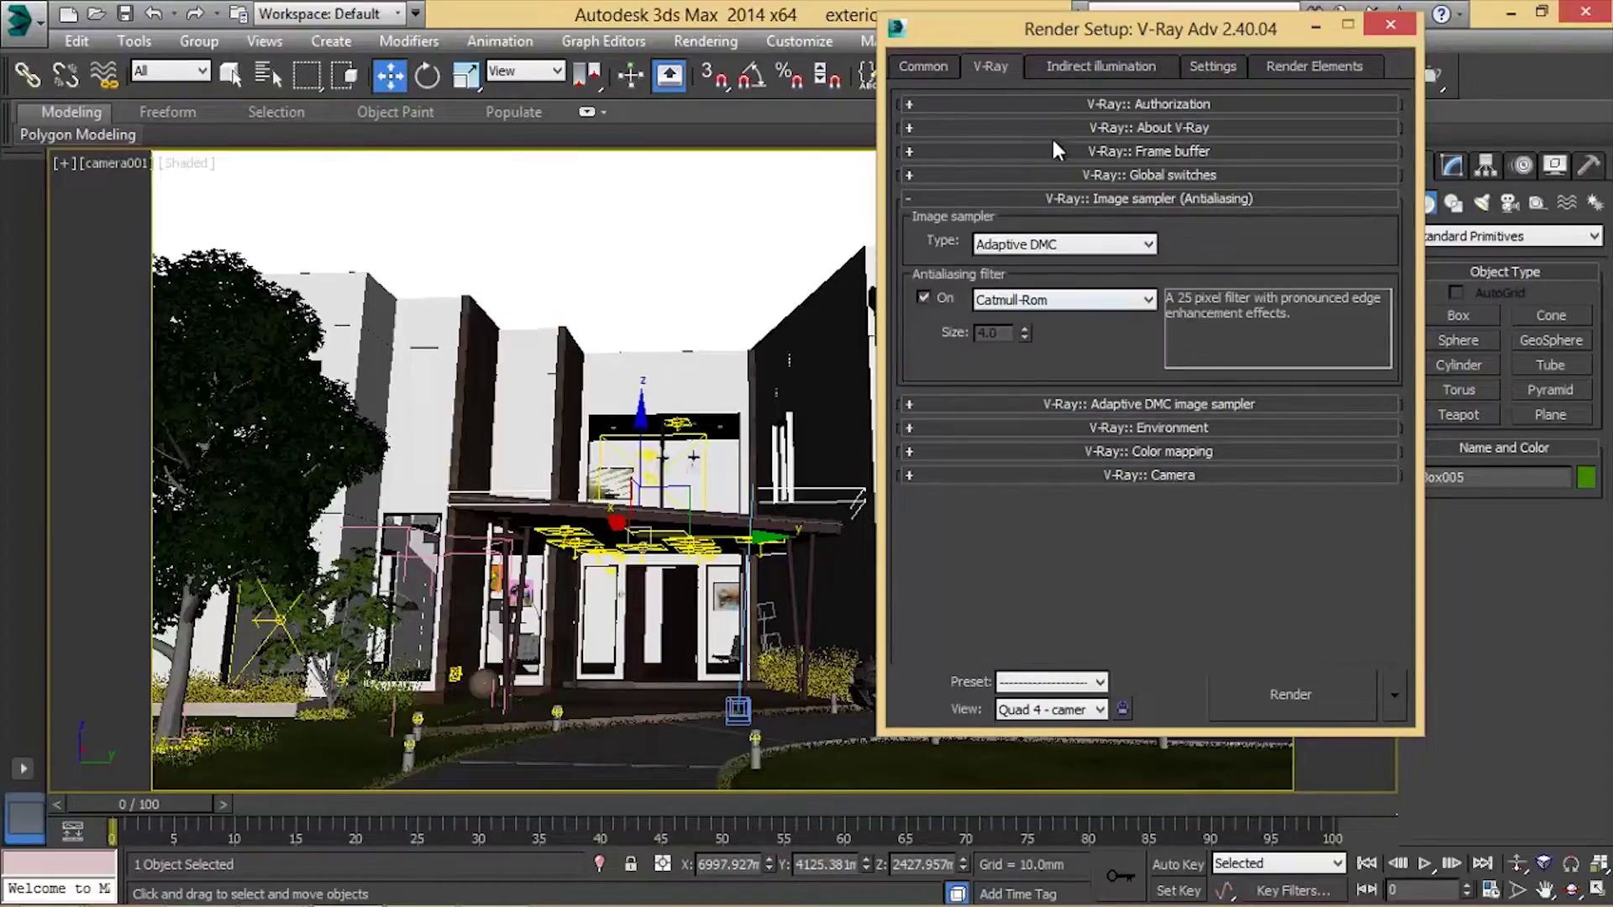
# Step: Keep the Catmull-Rom AA filter after checking frame buffer, Adaptive DMC and environment rollouts
pyautogui.click(1137, 151)
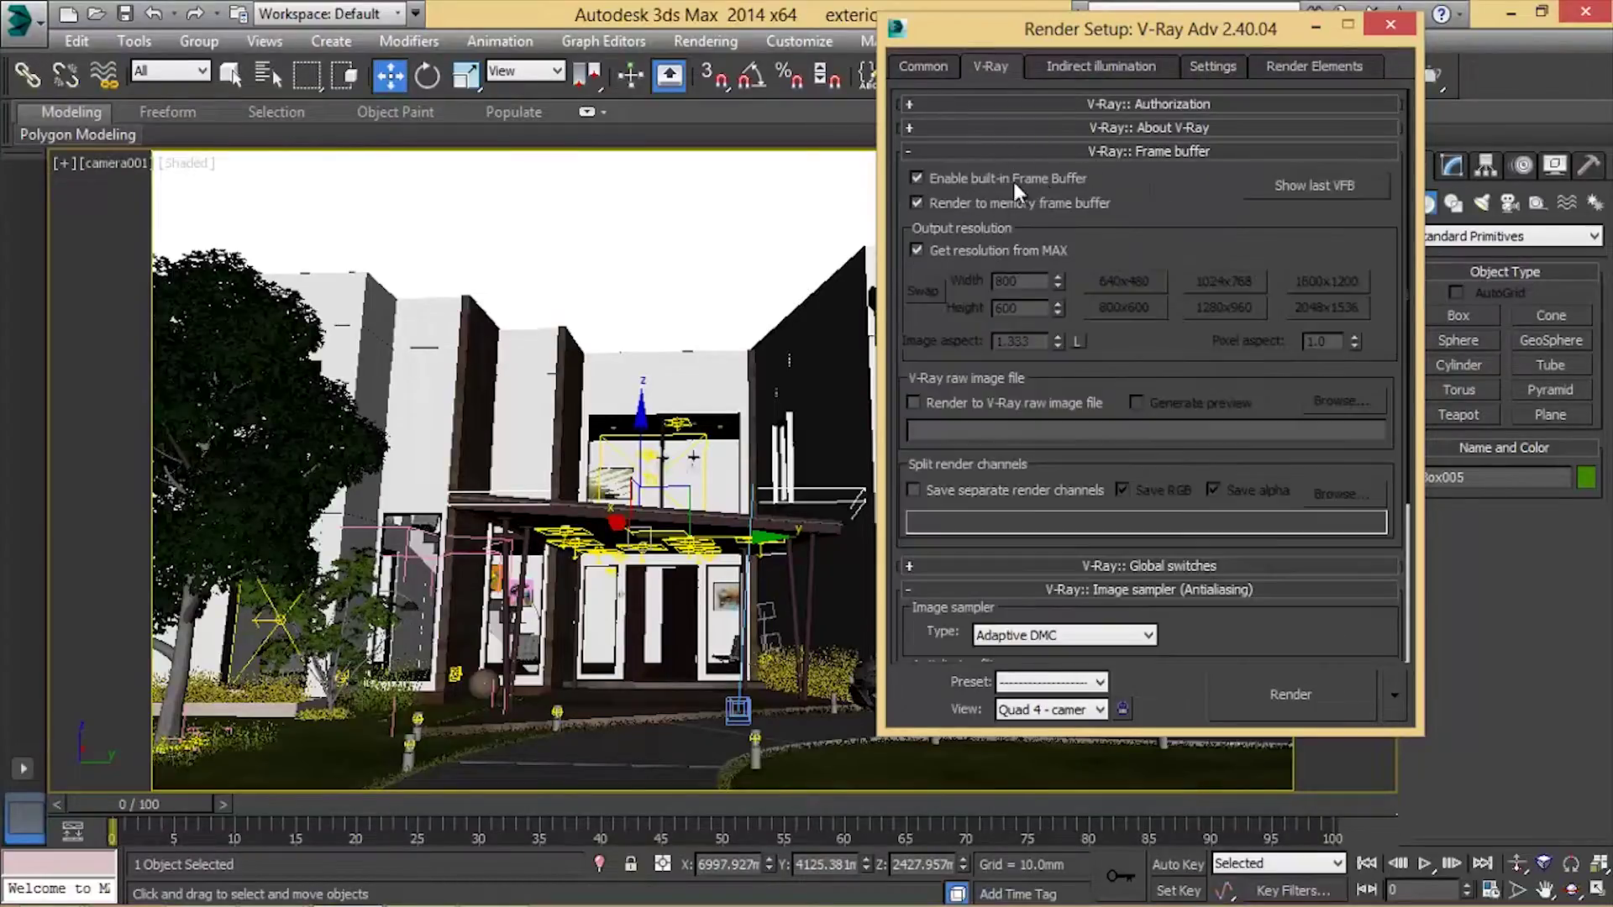
pyautogui.click(1126, 151)
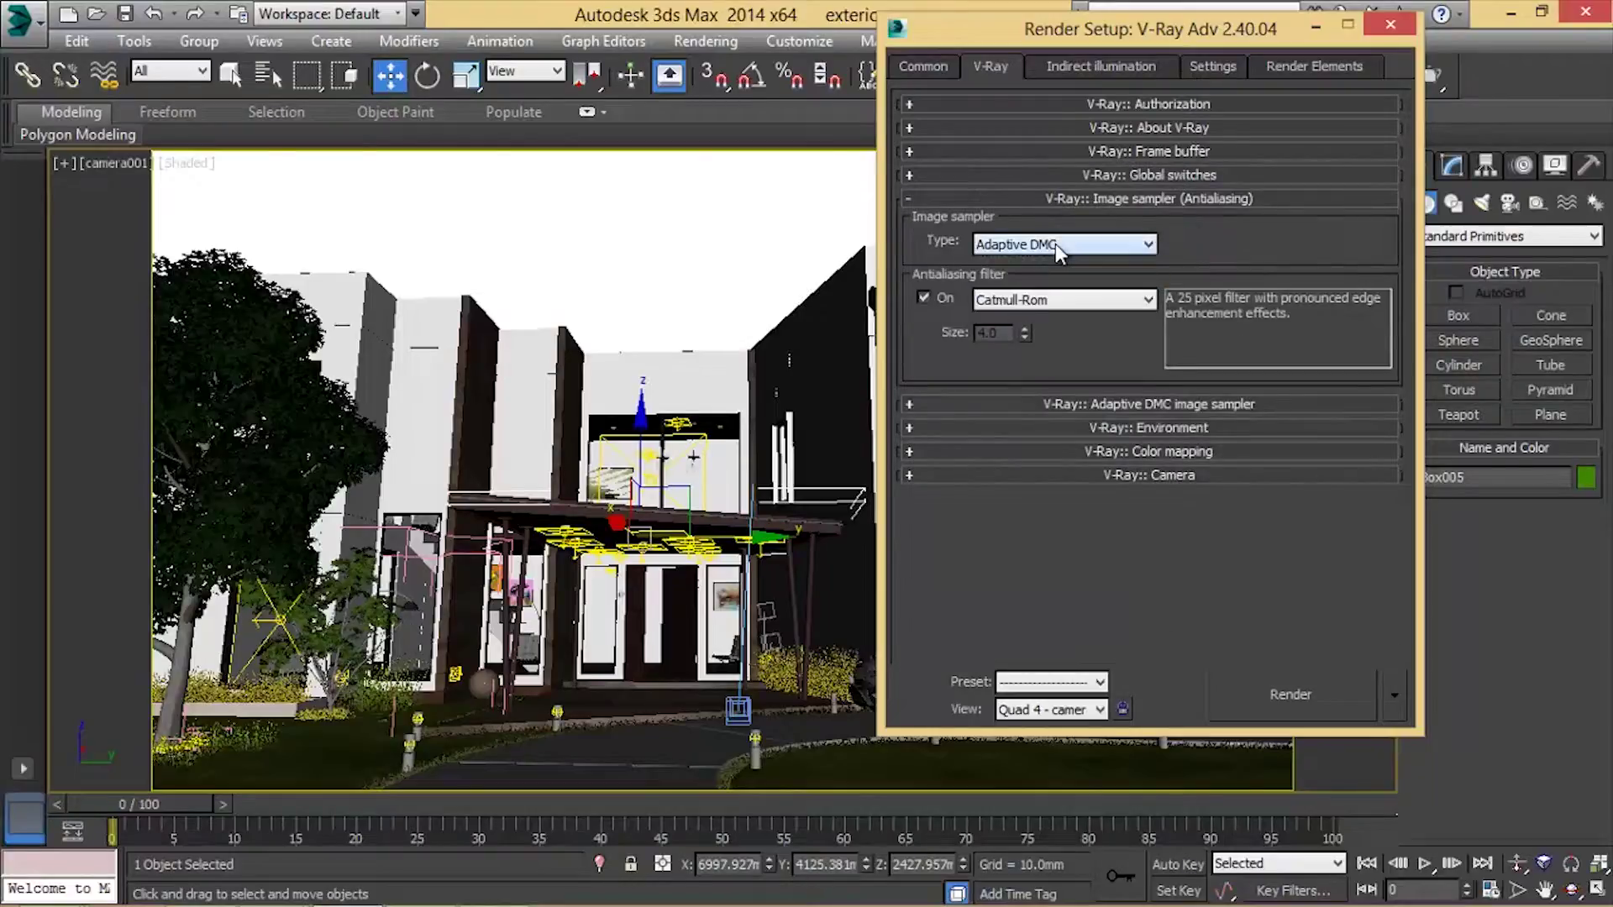
pyautogui.click(1033, 300)
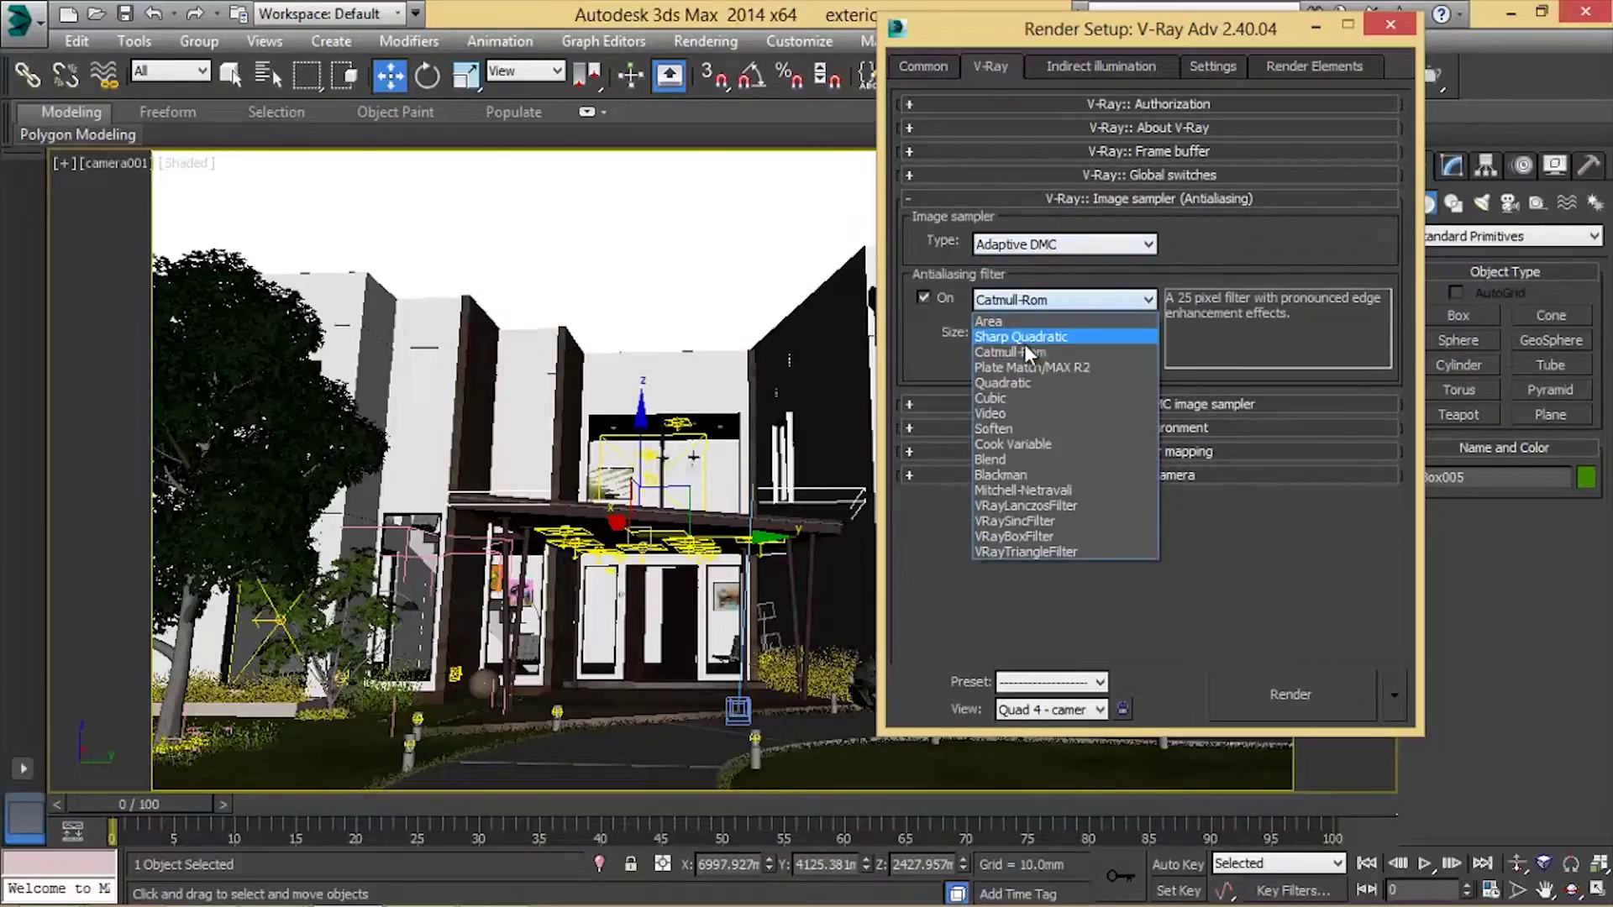
pyautogui.click(1030, 345)
pyautogui.click(1096, 407)
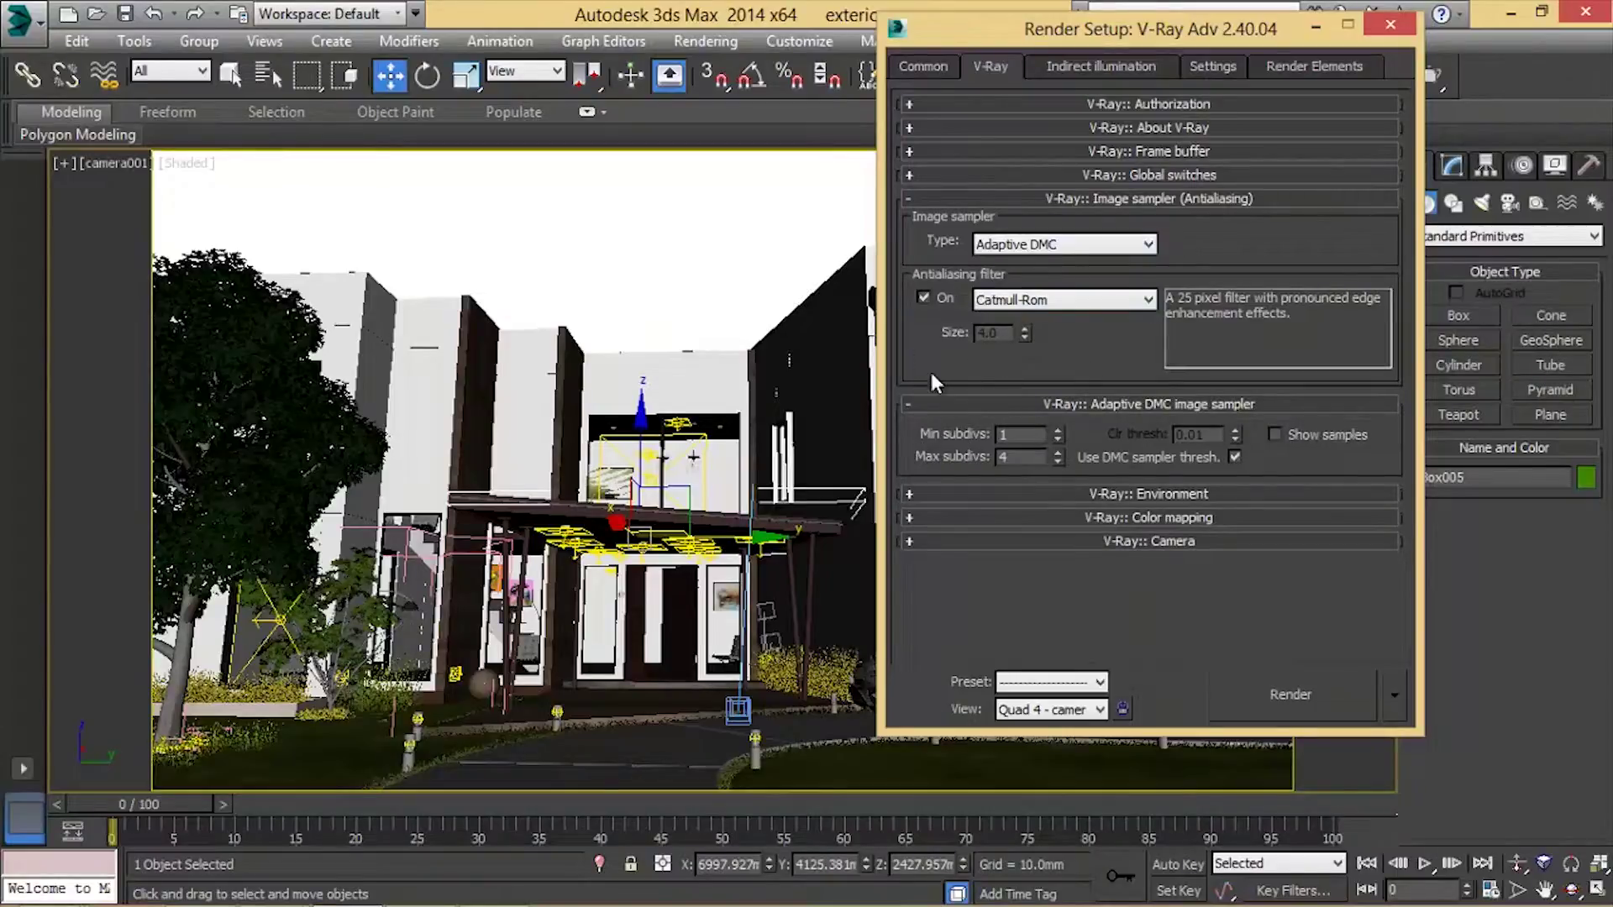
pyautogui.click(970, 495)
pyautogui.scroll(-2, 983, 479)
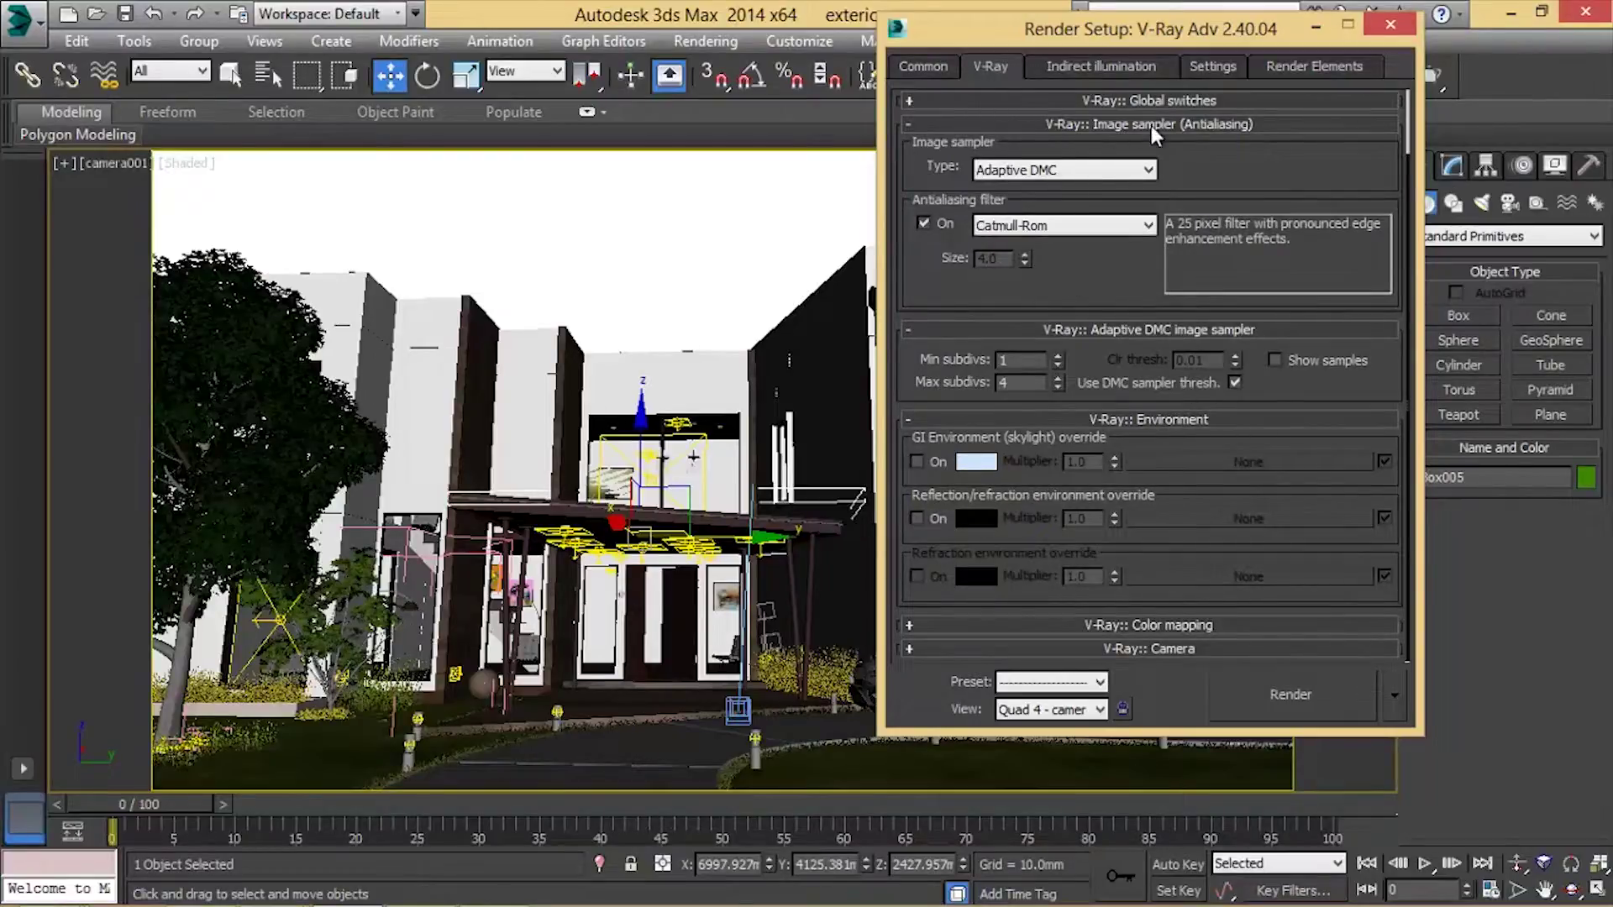
pyautogui.click(1104, 73)
# Step: Keep Light cache as secondary GI engine and the Custom irradiance map preset
pyautogui.click(1181, 325)
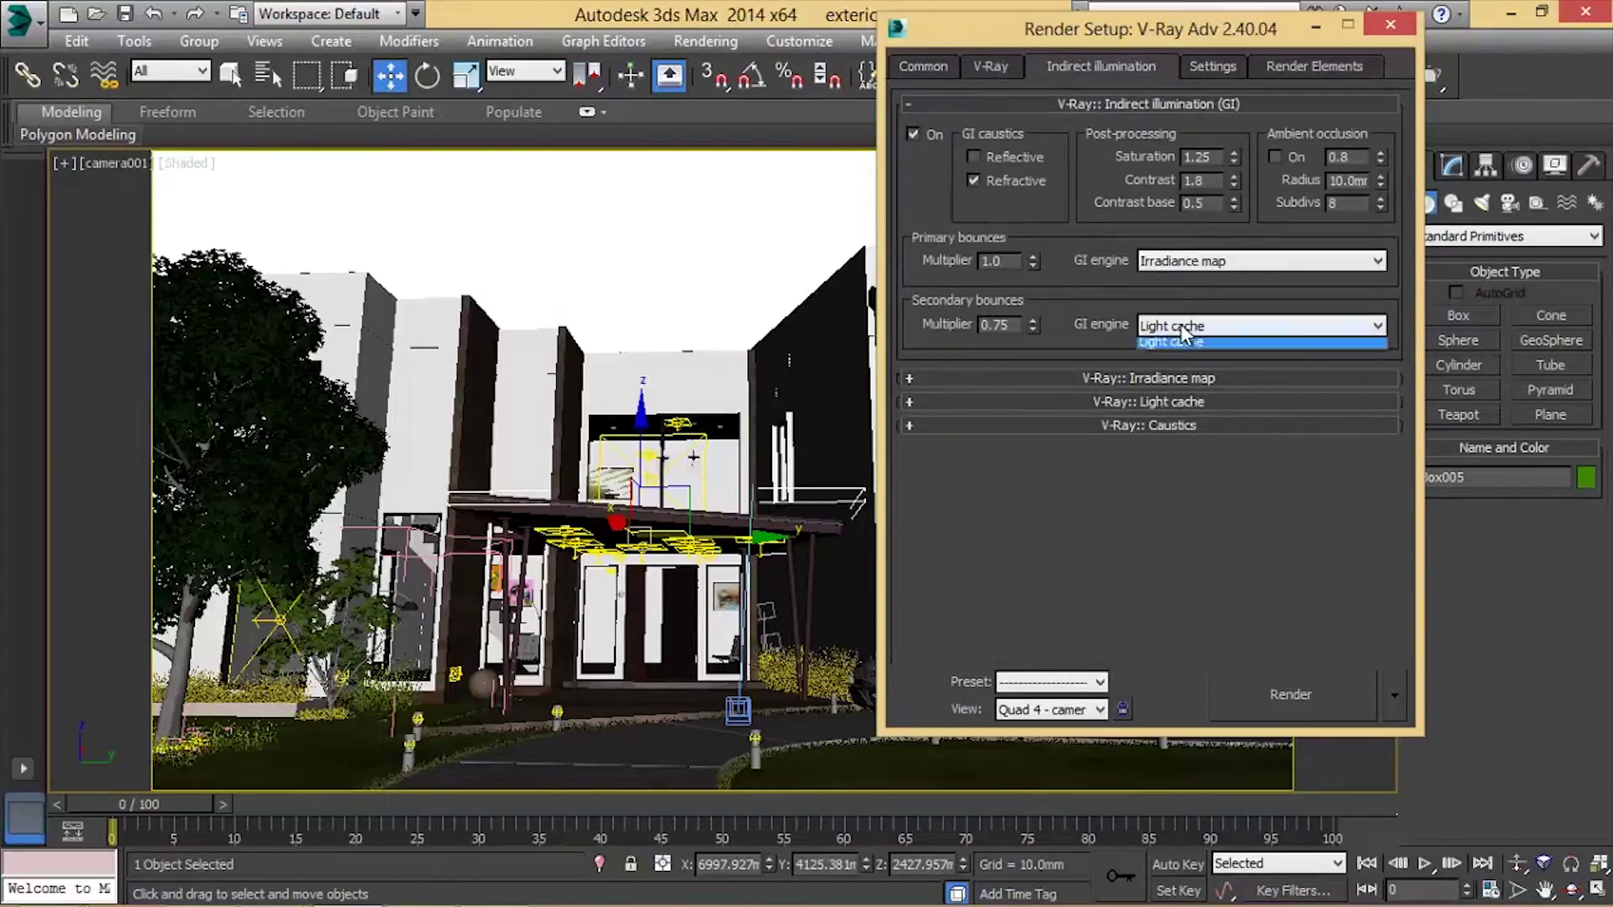
pyautogui.click(1181, 400)
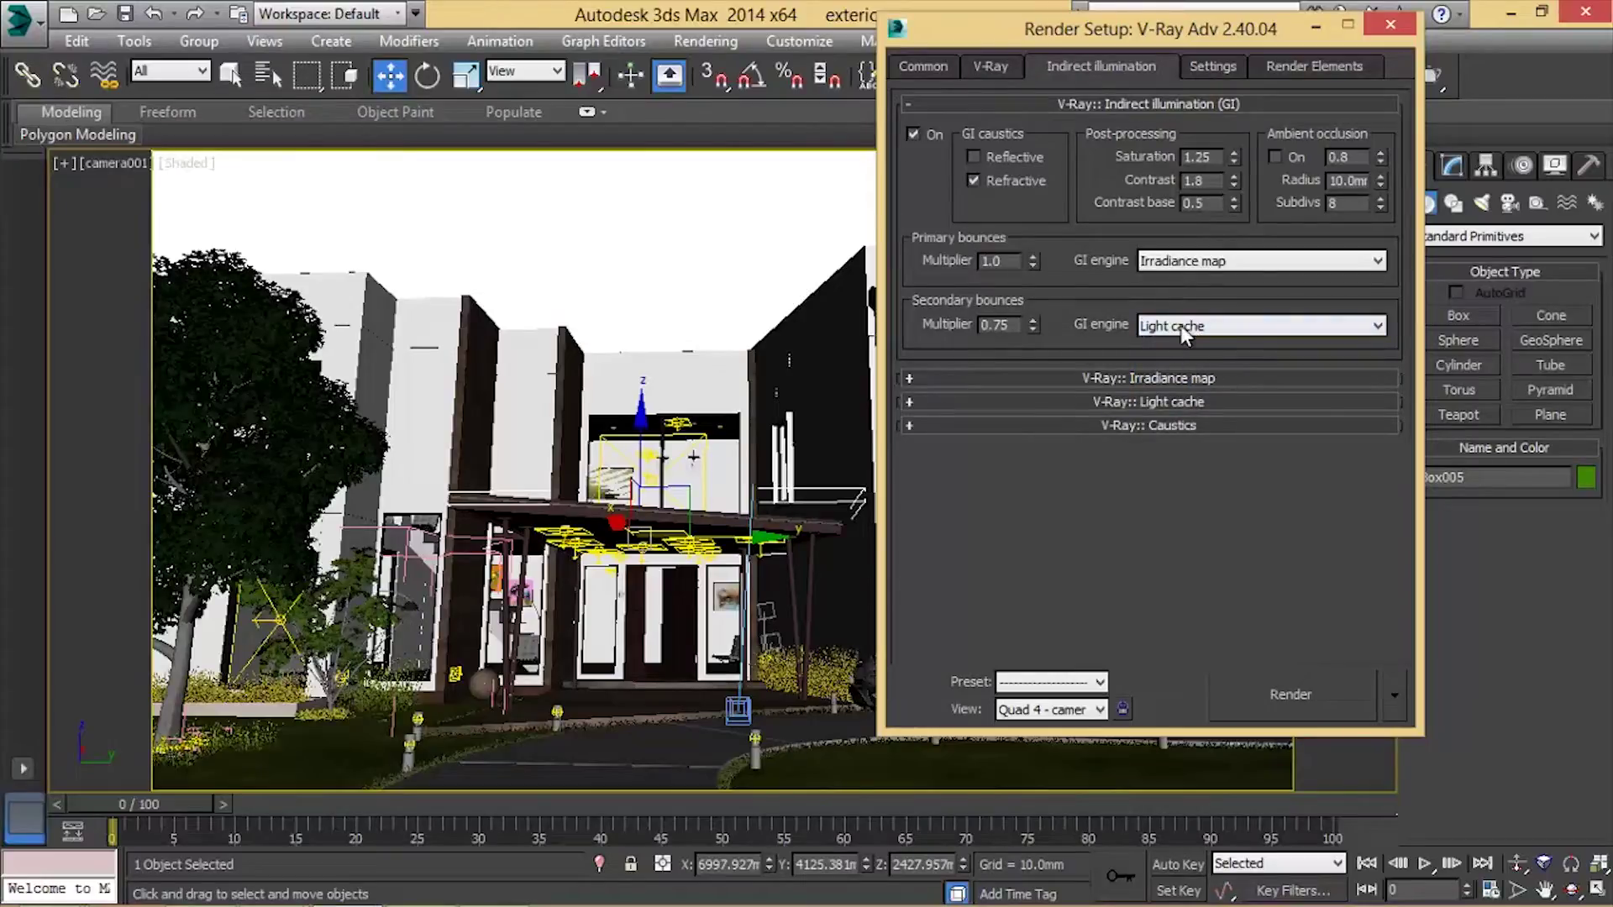
pyautogui.doubleClick(1009, 325)
pyautogui.click(912, 134)
pyautogui.click(912, 134)
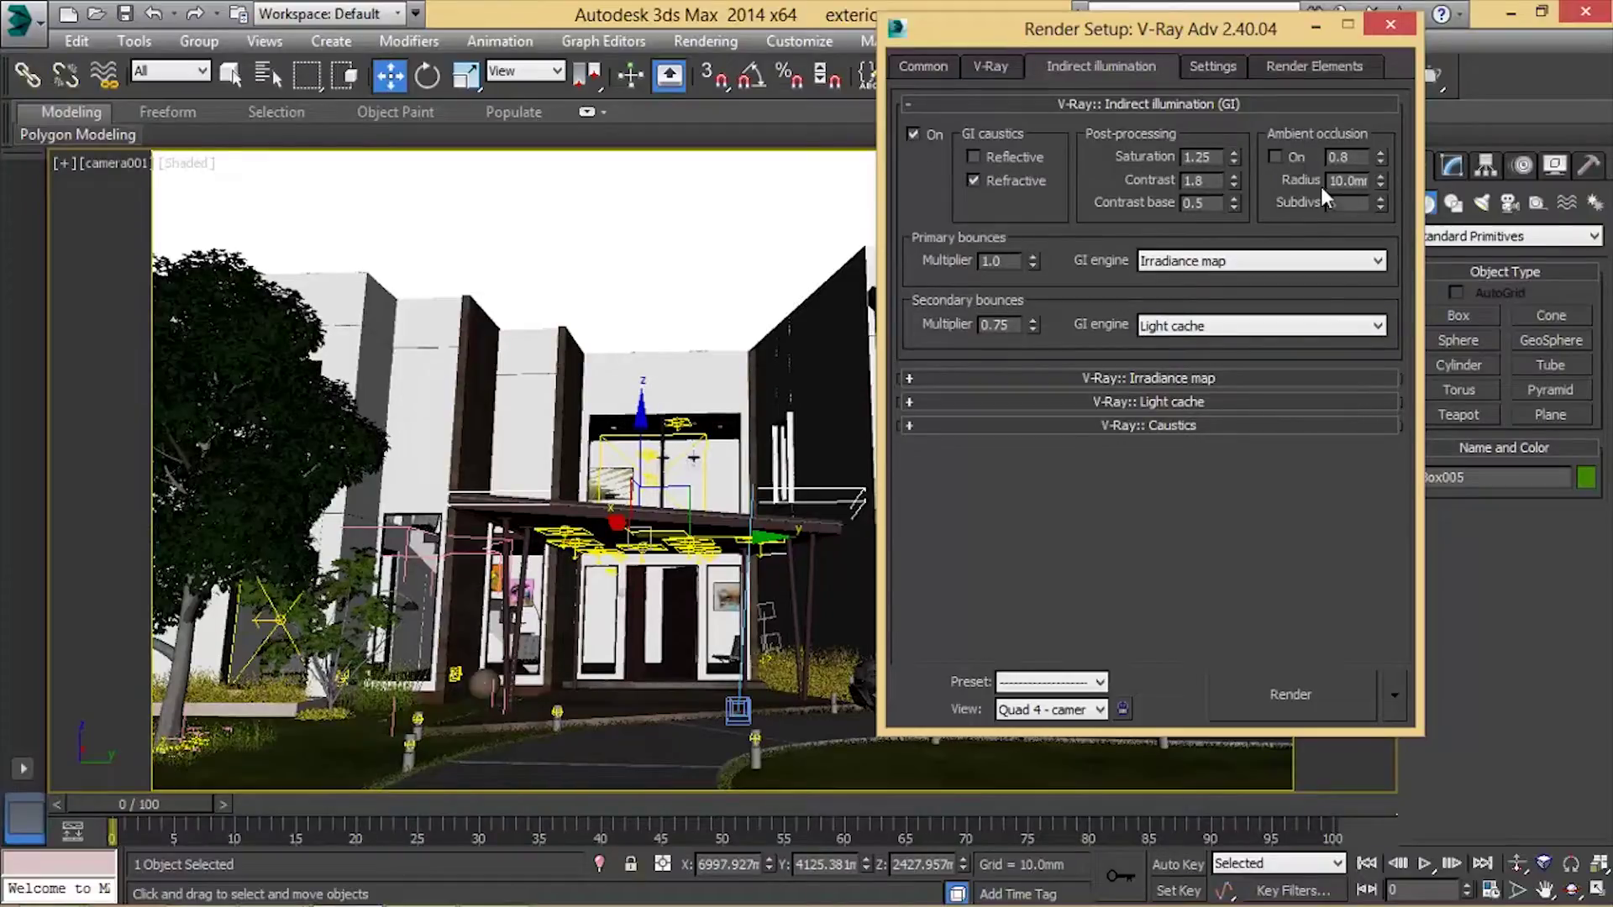
pyautogui.click(983, 378)
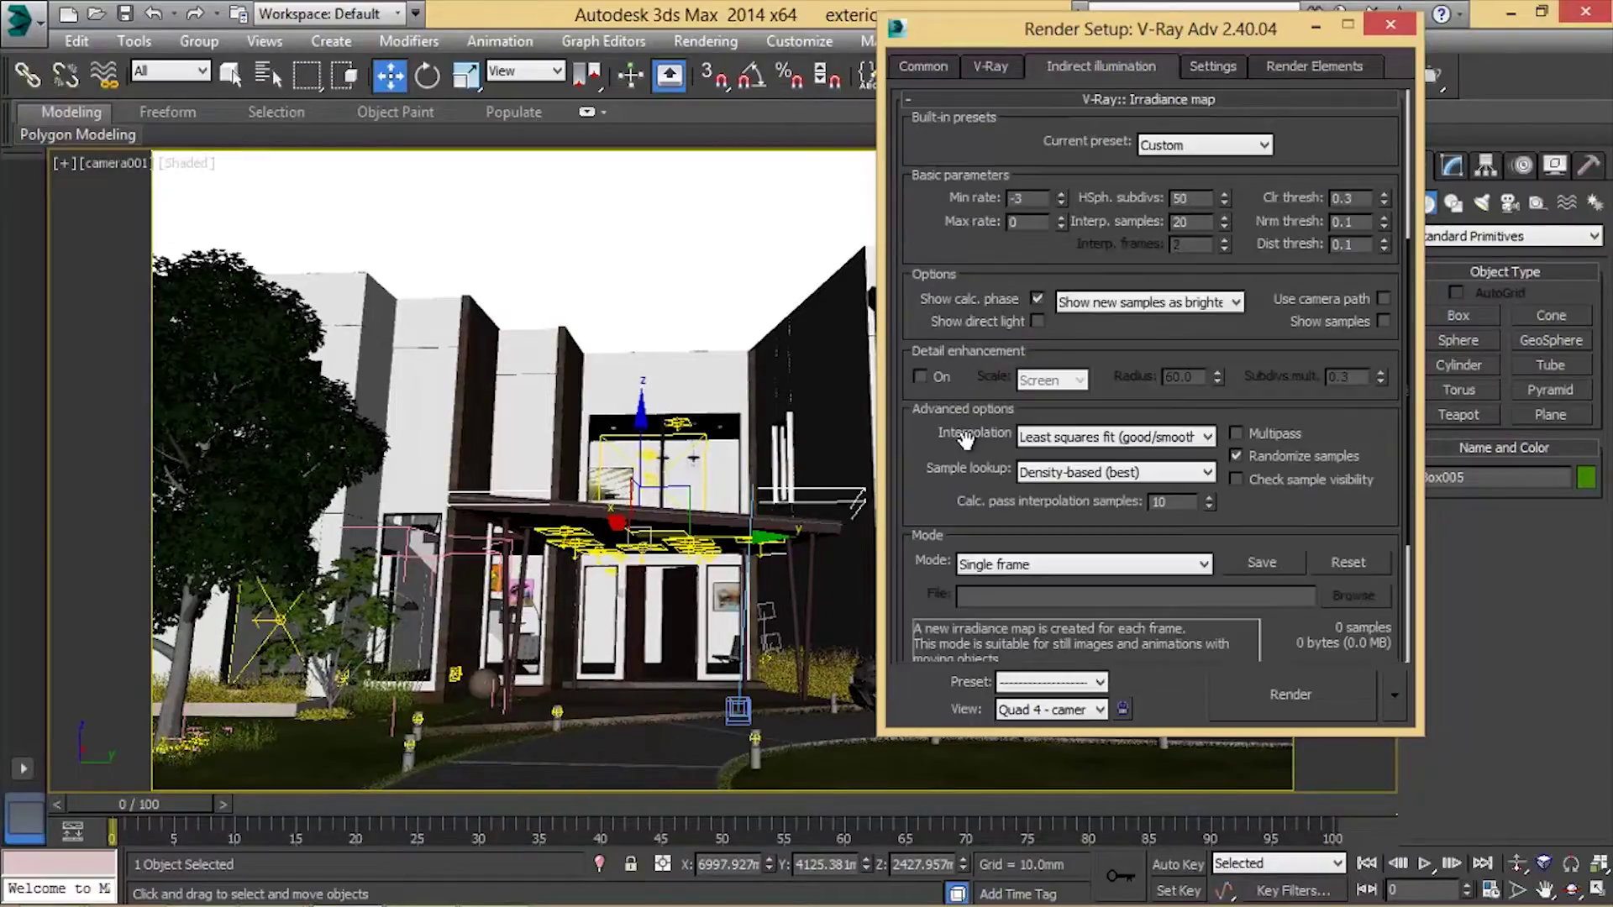
pyautogui.click(1178, 142)
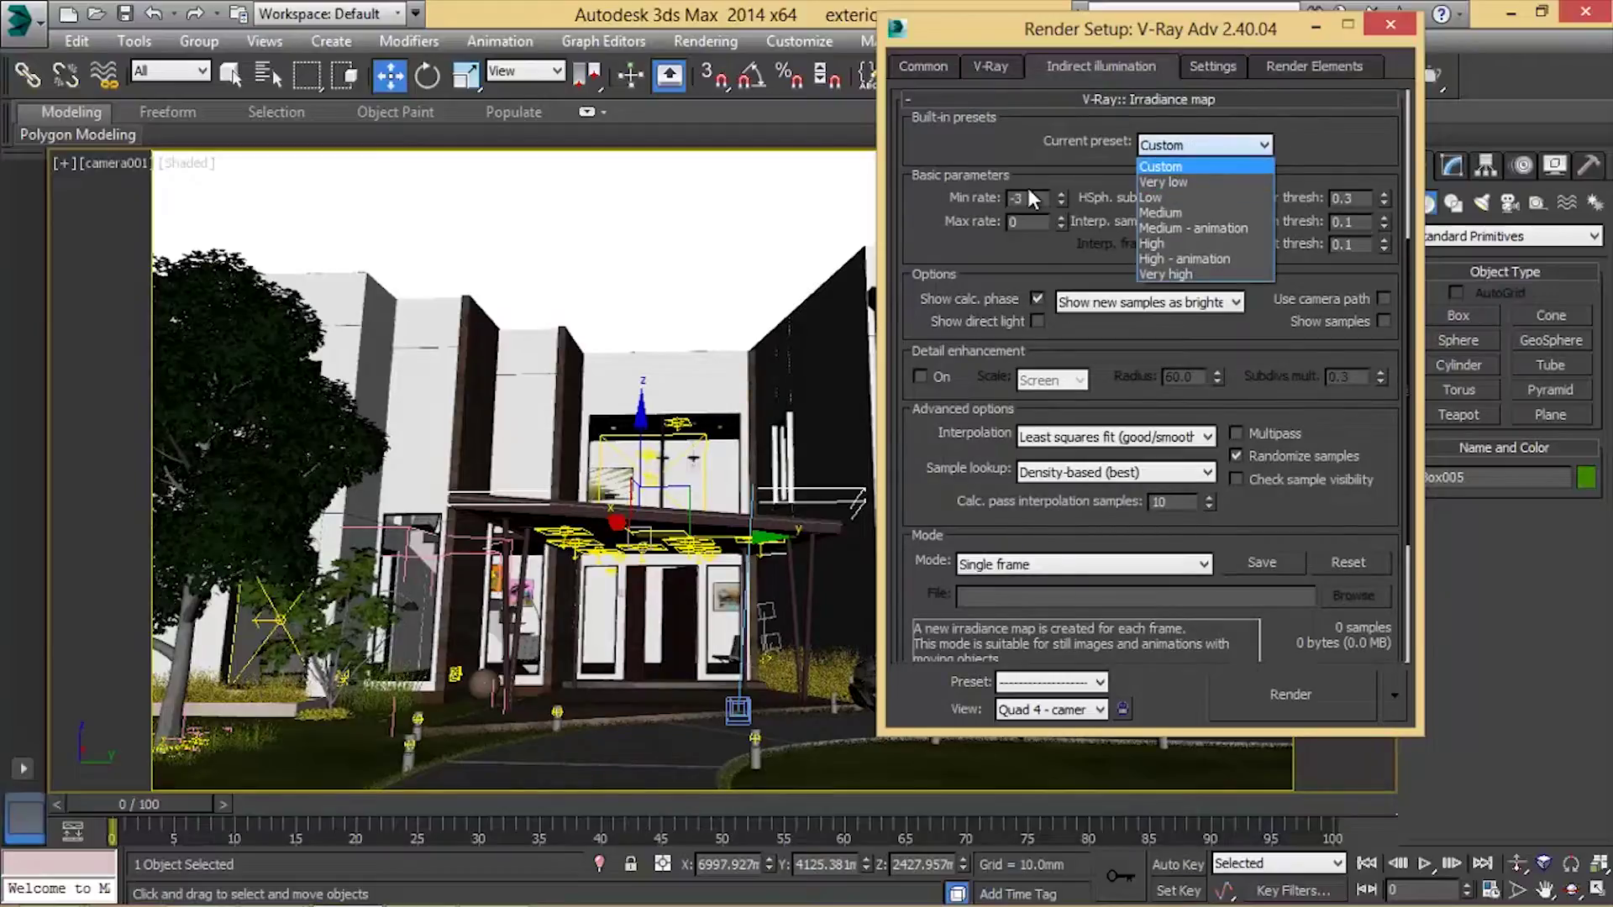
pyautogui.click(960, 218)
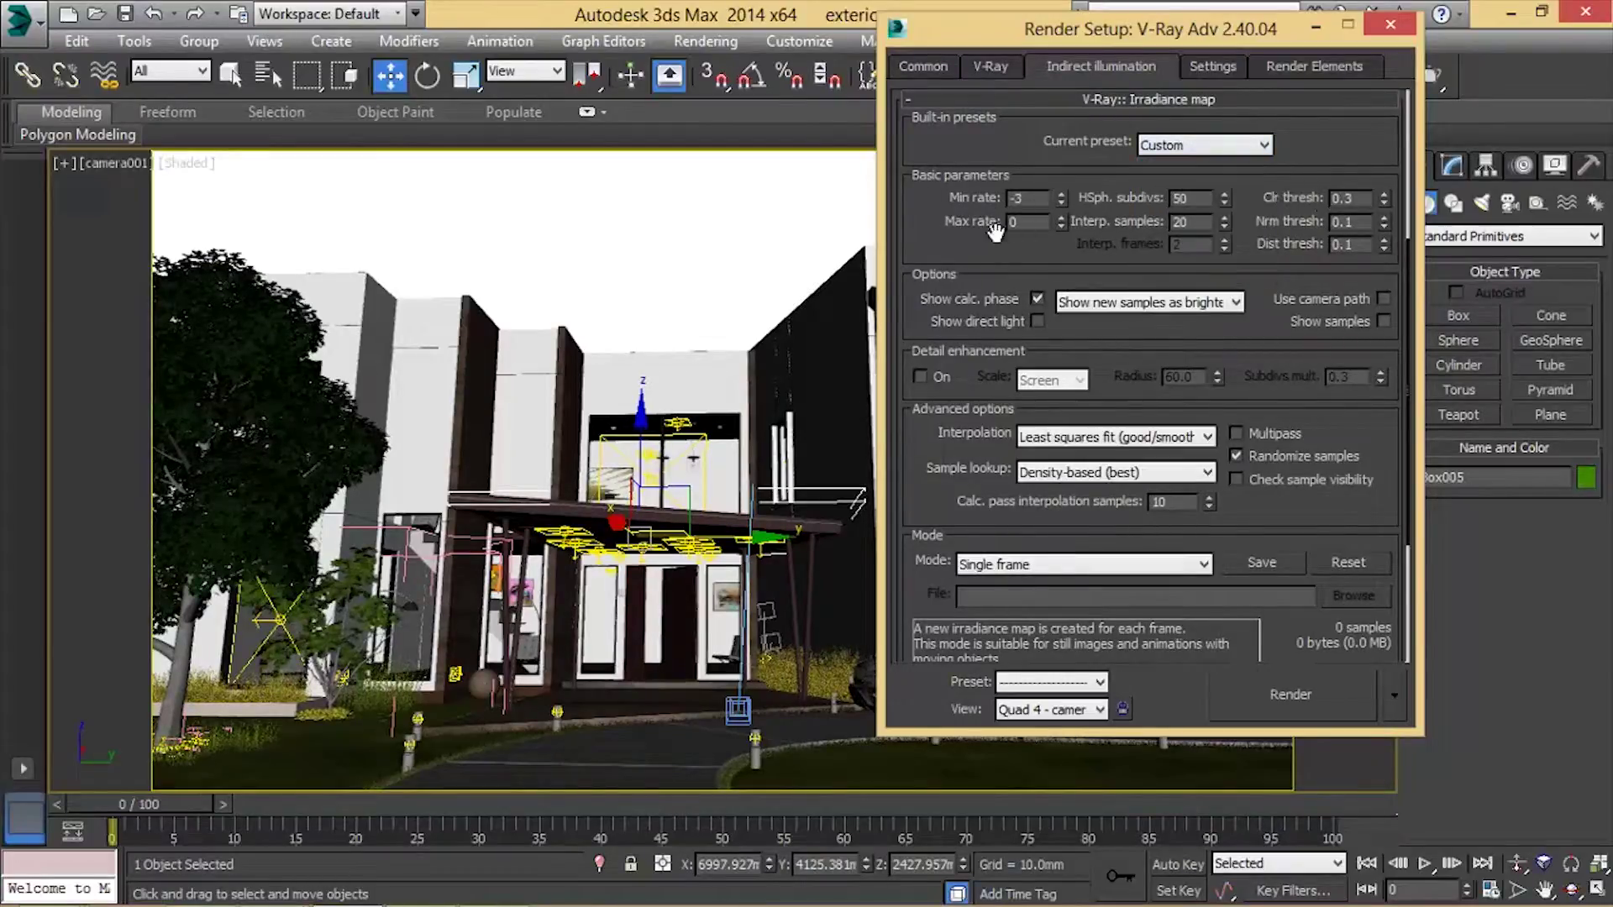
# Step: Raise the light cache subdivisions to 1500
pyautogui.scroll(-2, 1092, 252)
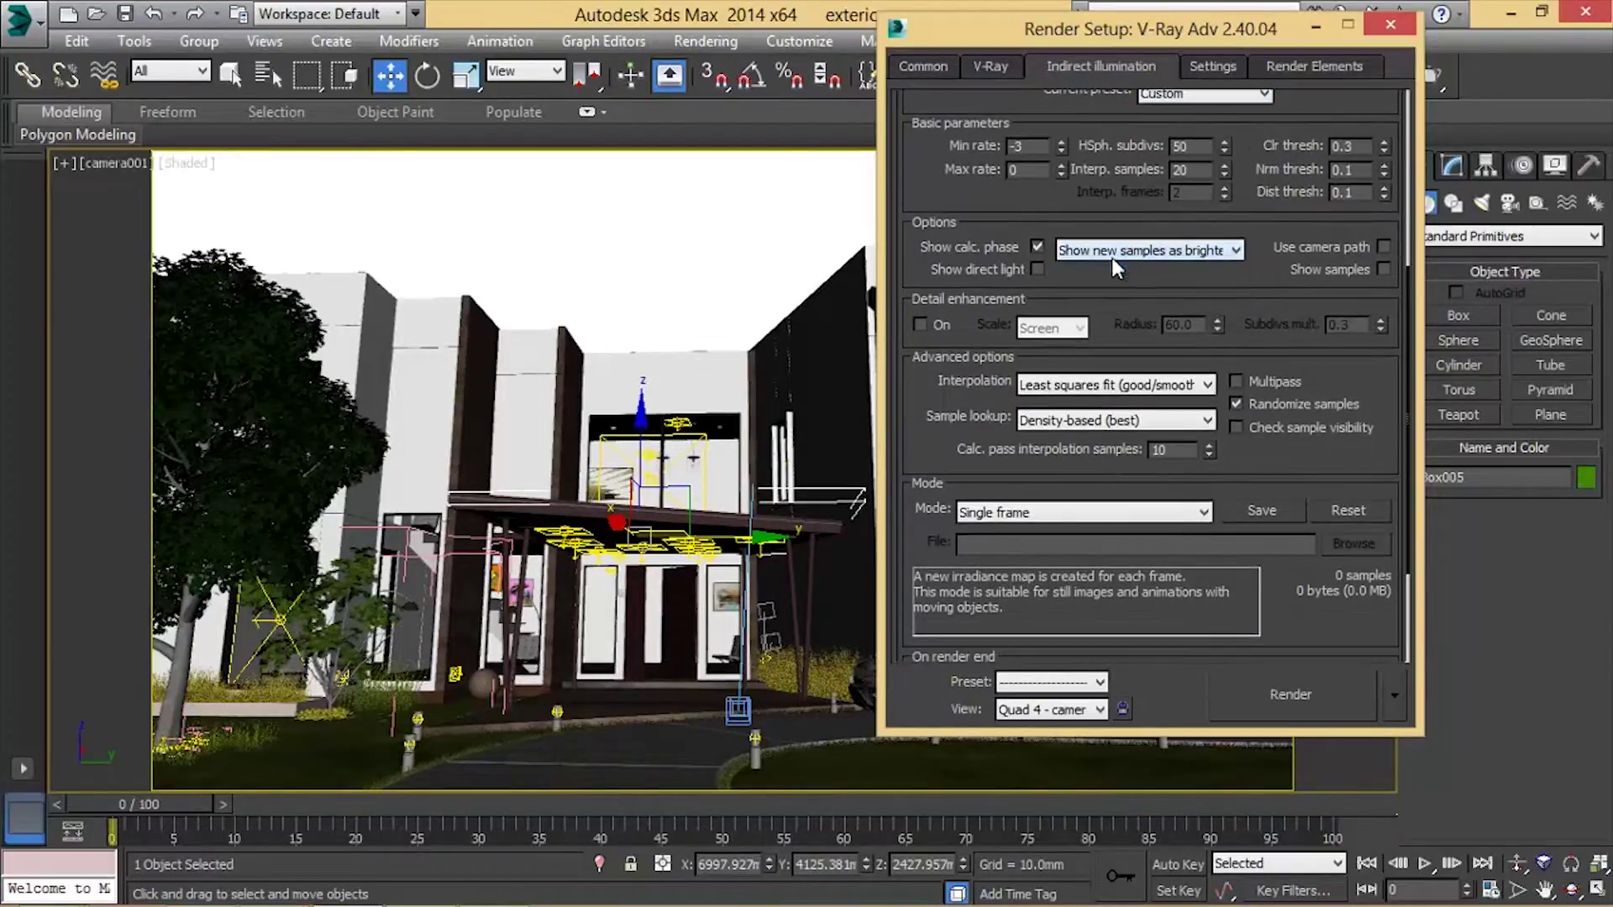
pyautogui.scroll(-5, 1116, 275)
pyautogui.scroll(-1, 927, 386)
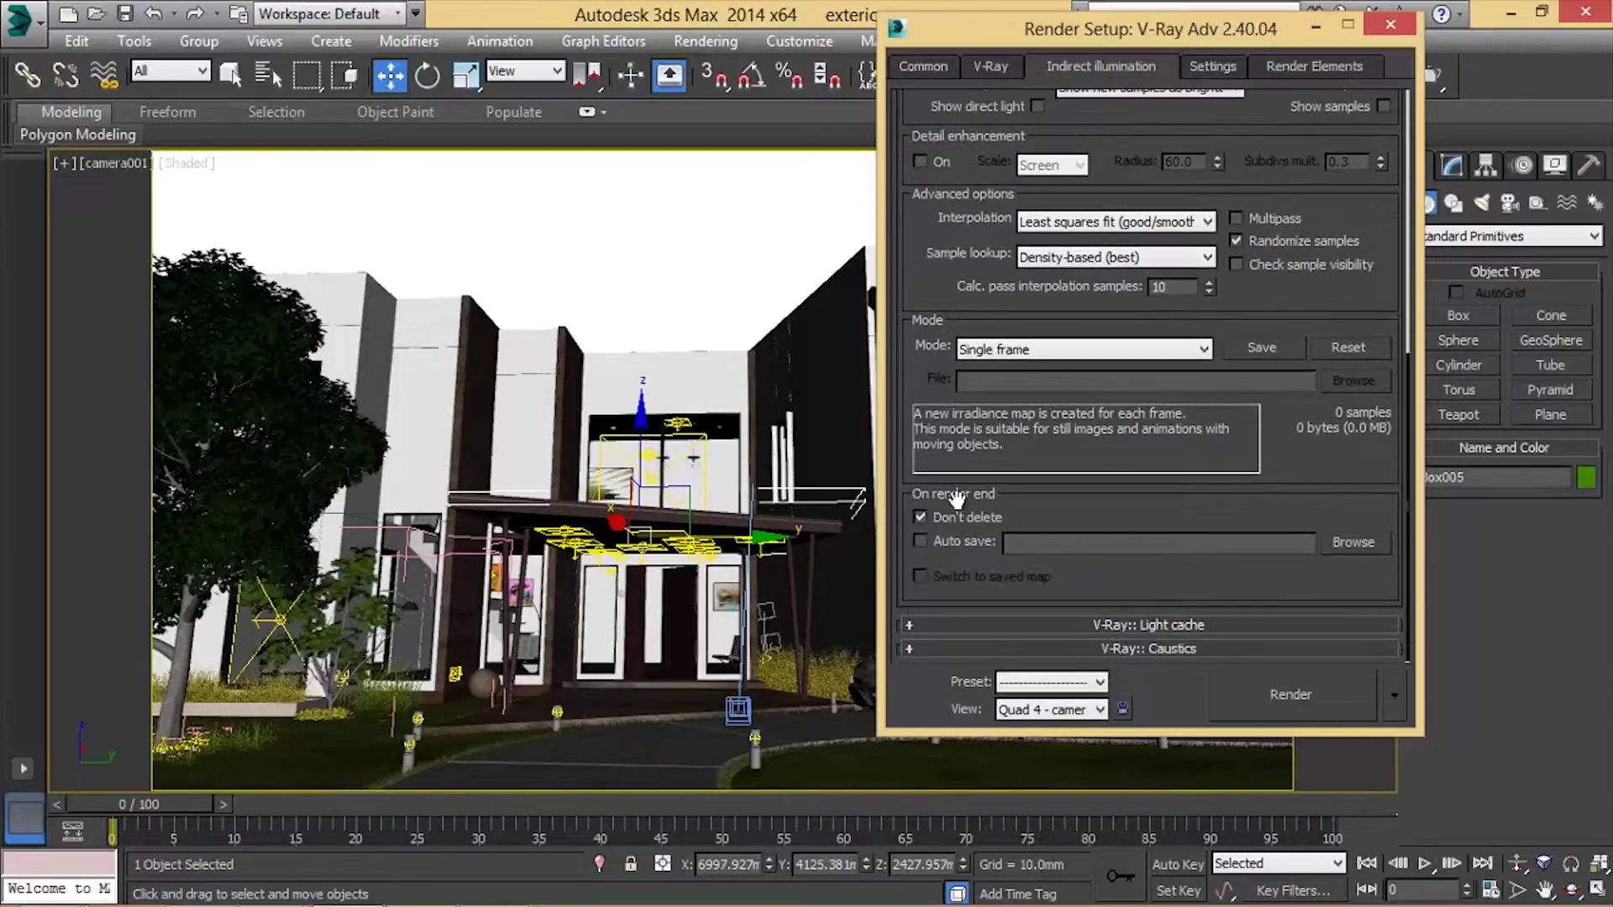
pyautogui.scroll(-10, 990, 621)
pyautogui.scroll(-1, 1167, 234)
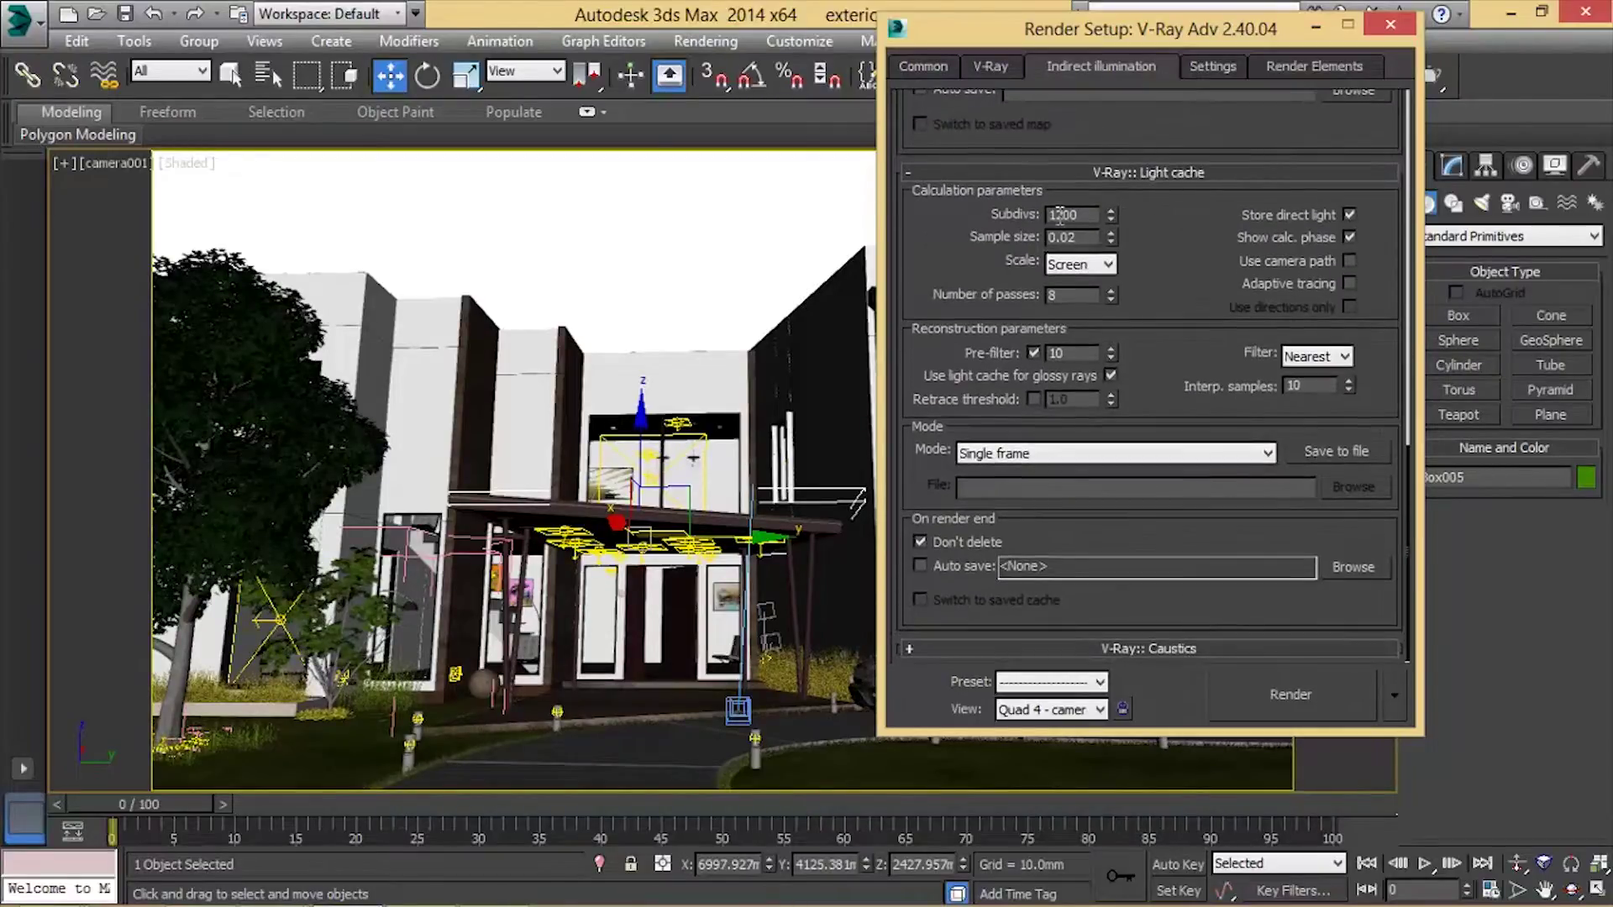
pyautogui.moveTo(1082, 215); pyautogui.dragTo(955, 217)
pyautogui.write('0')
pyautogui.press('Return')
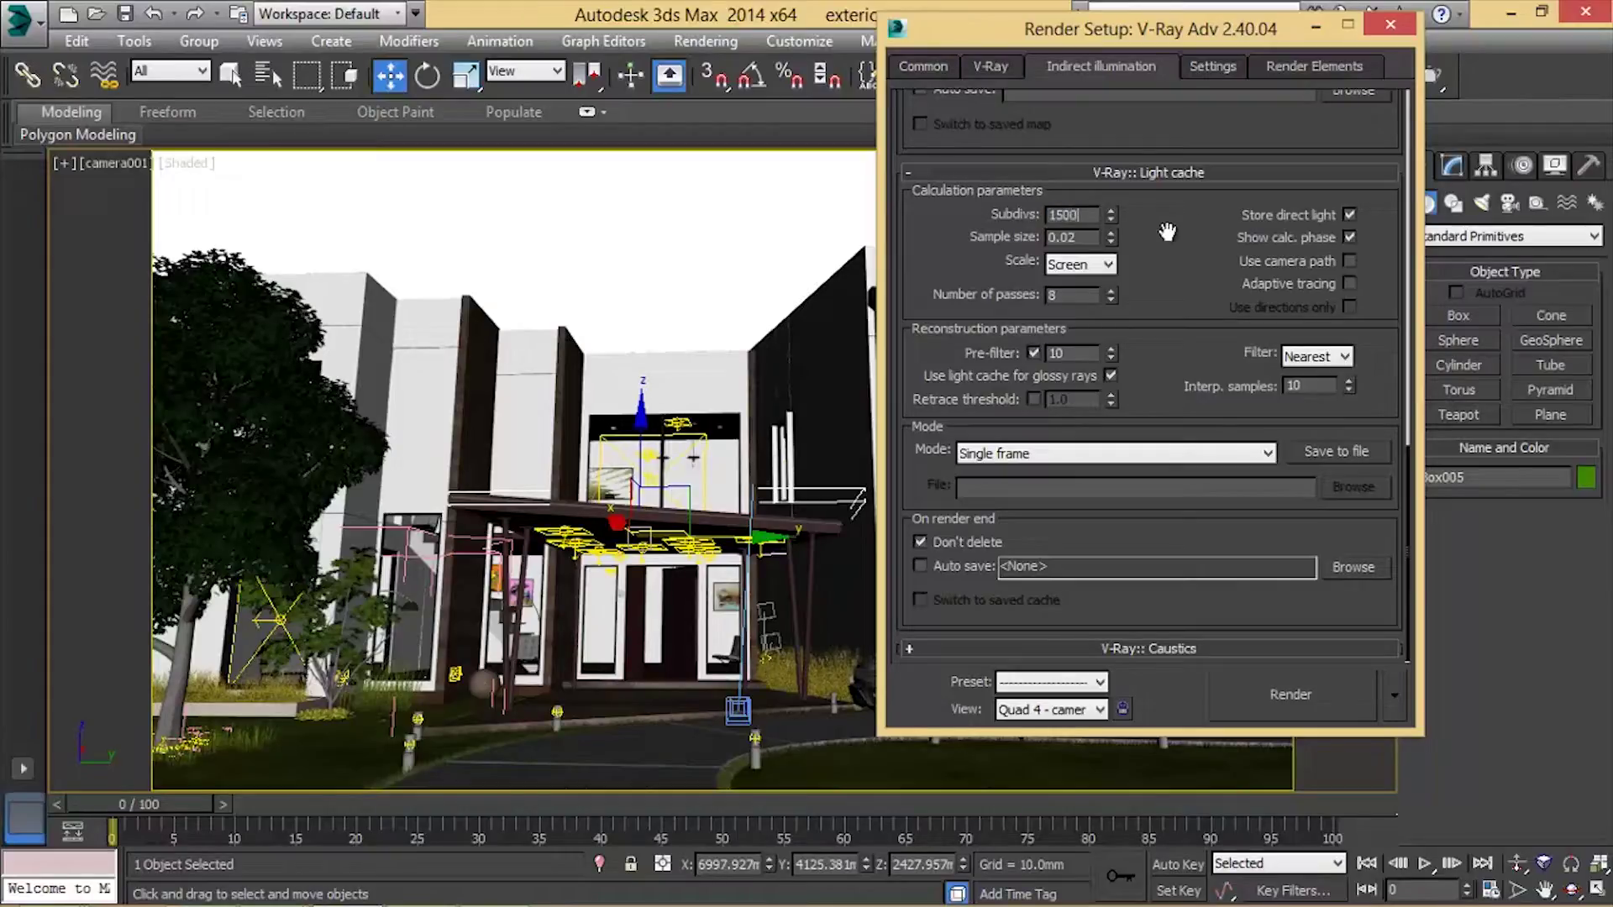
pyautogui.click(1205, 80)
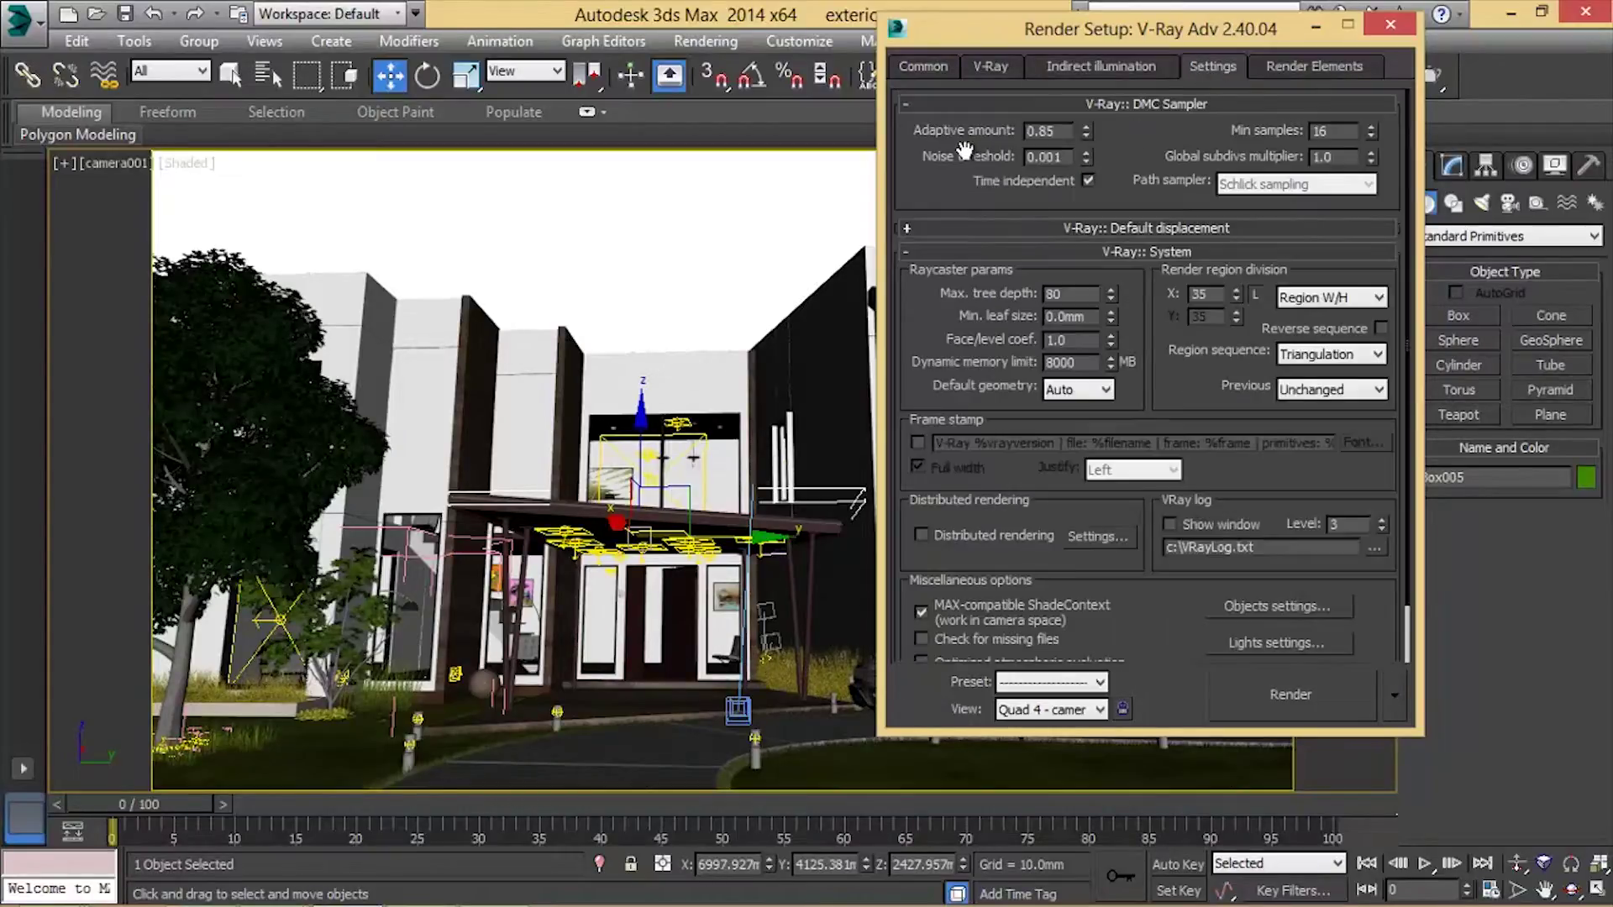
# Step: Check the DMC noise threshold and default displacement settings, then close render setup
pyautogui.scroll(-1, 1267, 143)
pyautogui.scroll(1, 1327, 143)
pyautogui.moveTo(1058, 157); pyautogui.dragTo(935, 158)
pyautogui.scroll(-3, 996, 557)
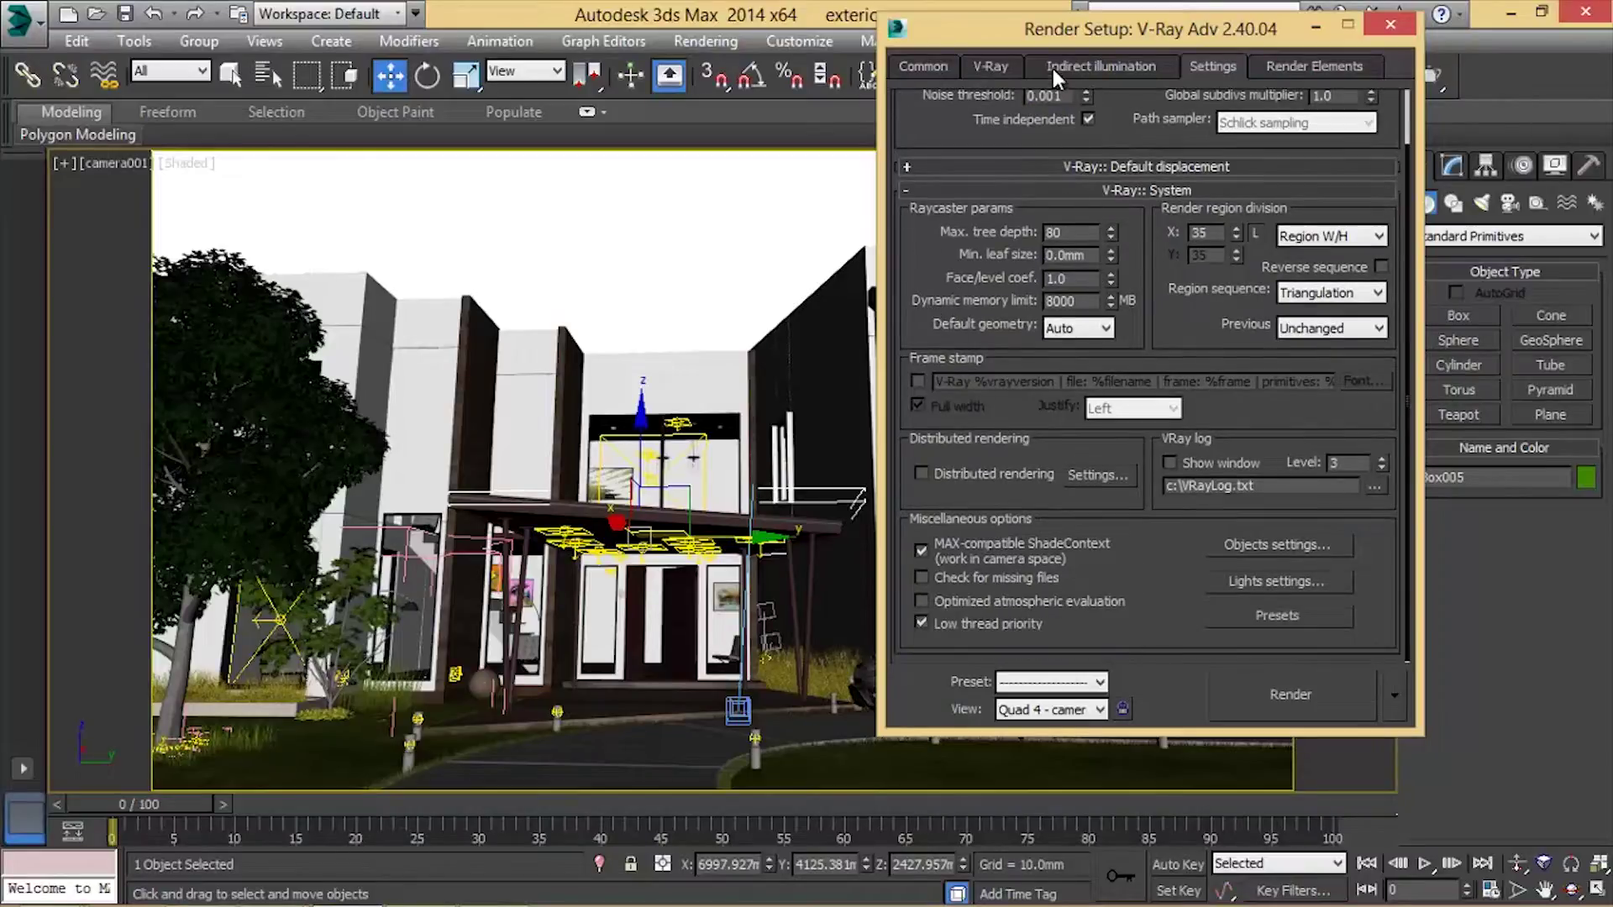
pyautogui.click(1121, 167)
pyautogui.scroll(3, 1223, 92)
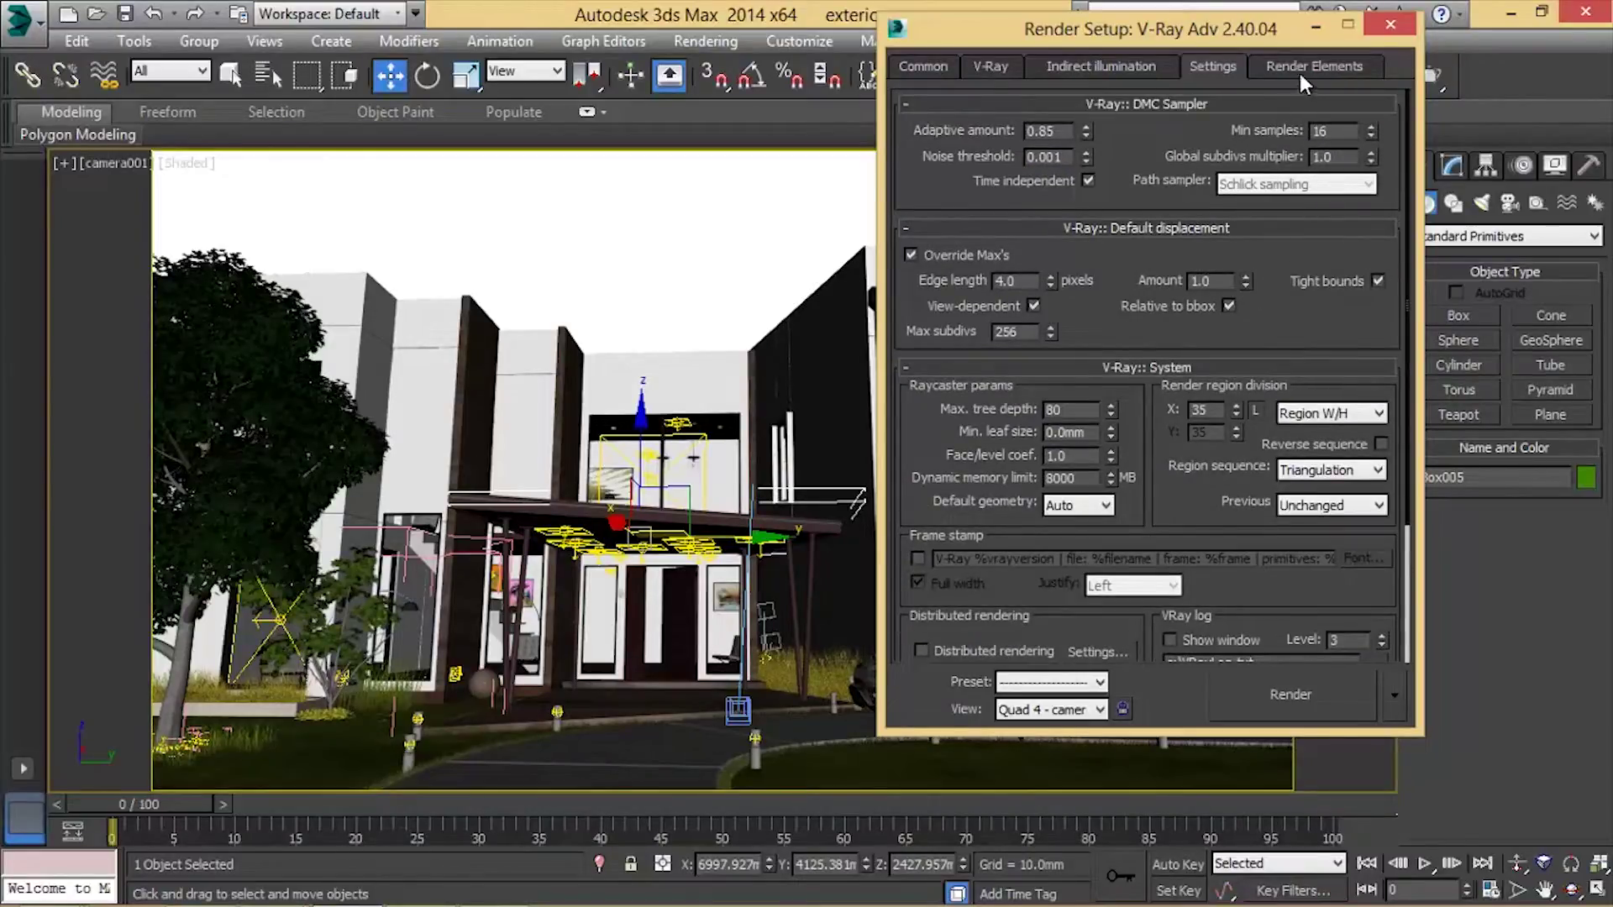
pyautogui.click(923, 68)
pyautogui.click(1400, 20)
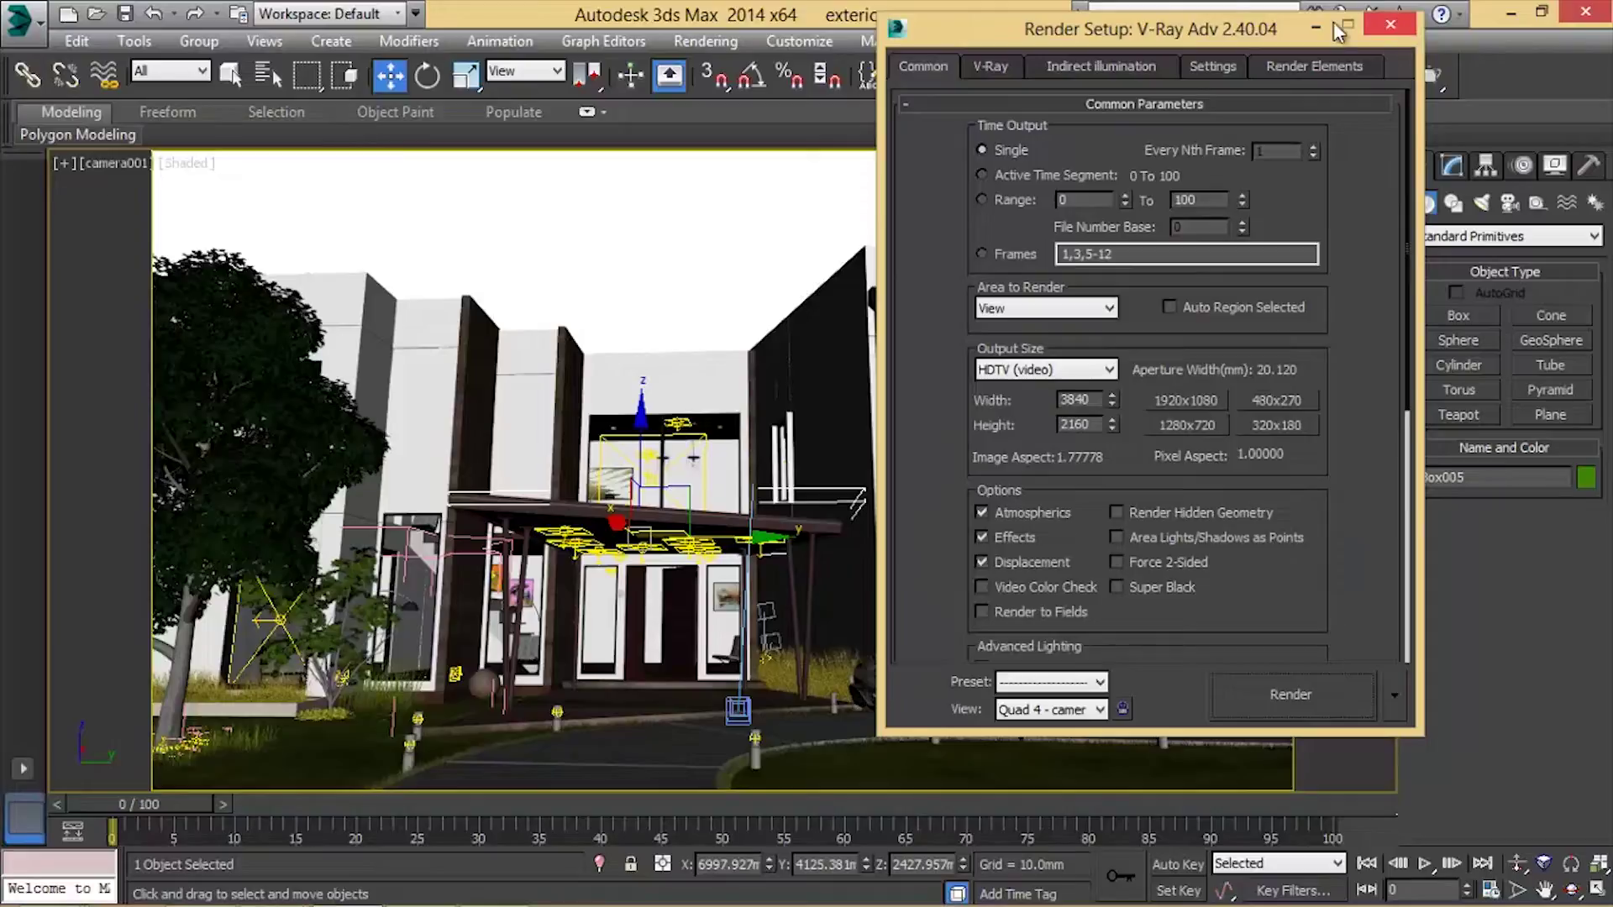
# Step: Maximize the Front view, zoom out and select the light beside the house
pyautogui.hotkey('alt', 'w')
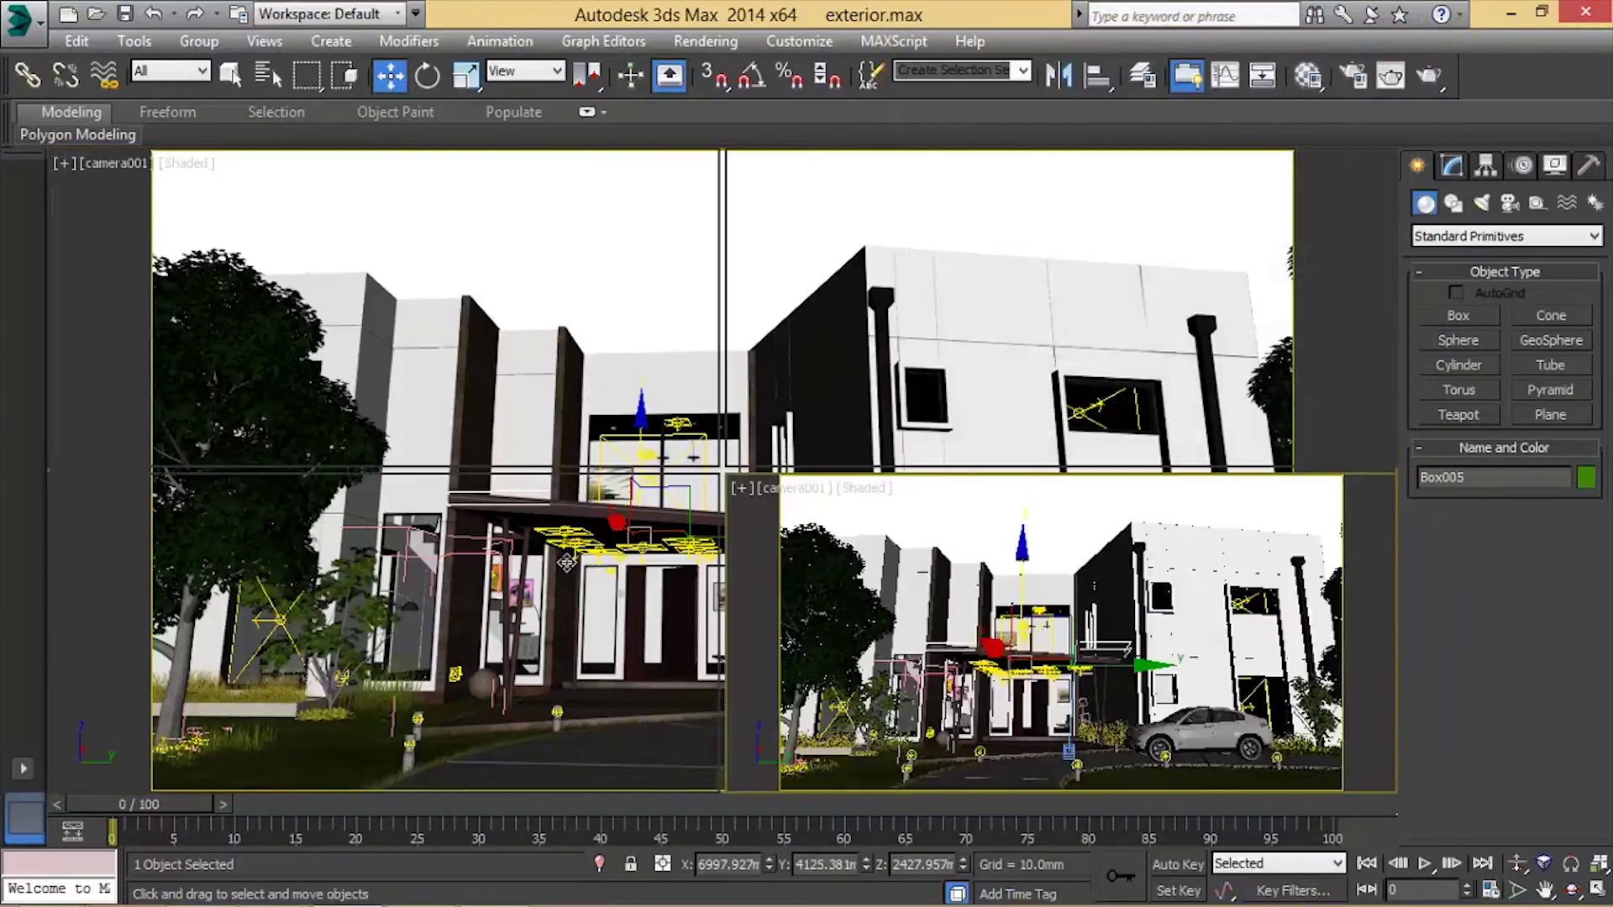
pyautogui.rightClick(577, 605)
pyautogui.hotkey('alt', 'w')
pyautogui.scroll(-2, 711, 597)
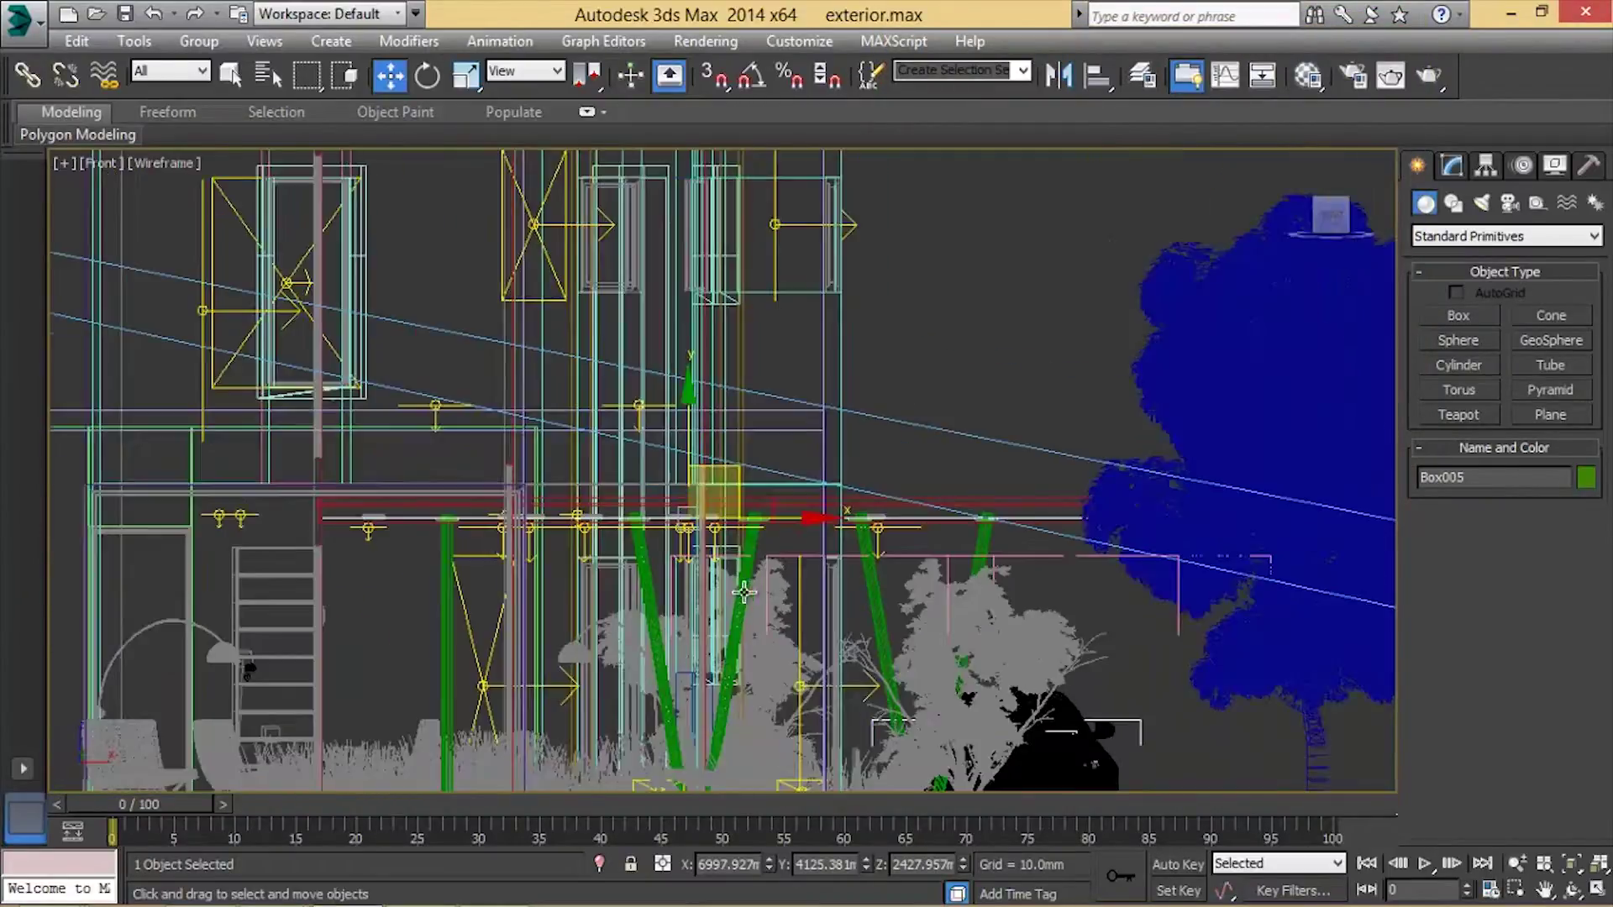
pyautogui.scroll(-3, 904, 347)
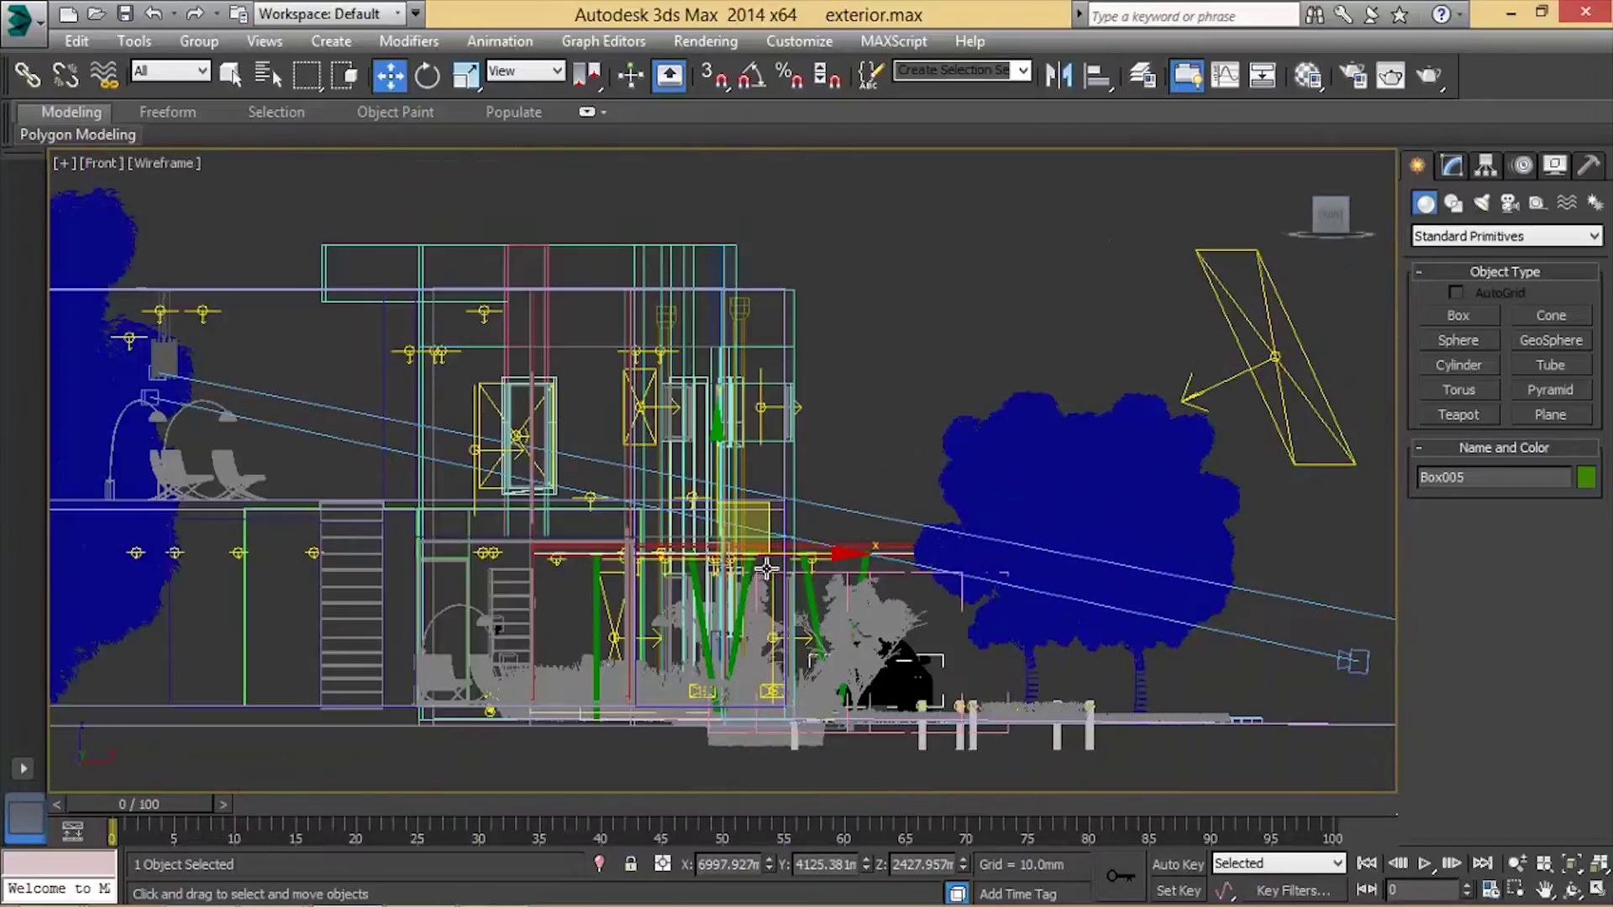
pyautogui.click(1223, 291)
pyautogui.hotkey('alt', 'w')
# Step: Maximize the Top view, zoom to the entrance and select a ceiling light
pyautogui.middleClick(572, 335)
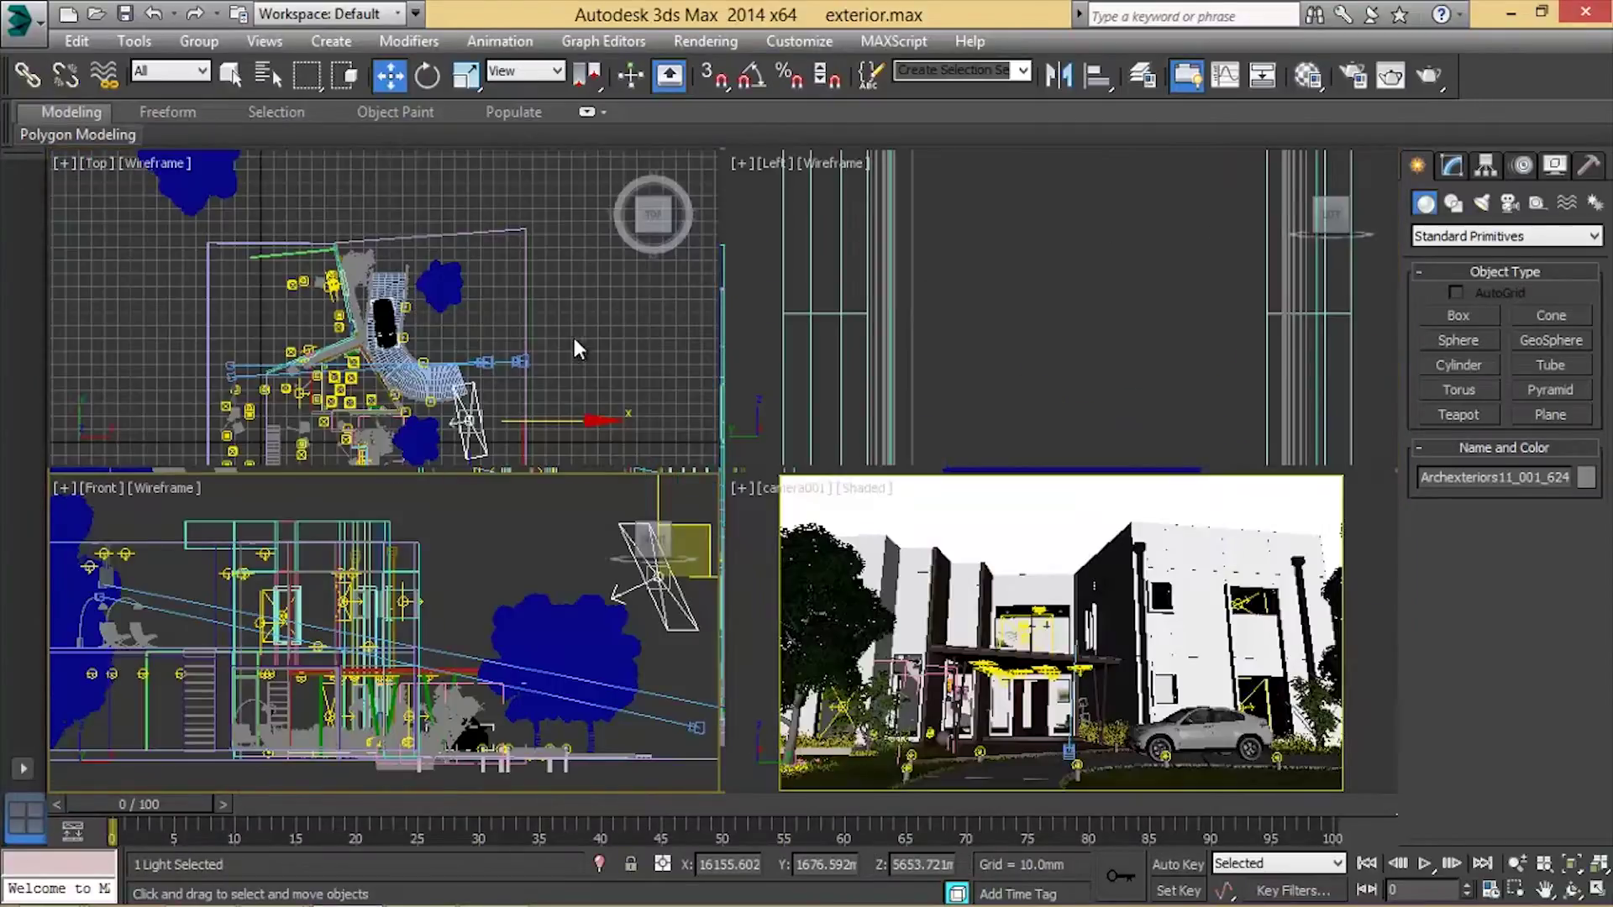
pyautogui.hotkey('alt', 'w')
pyautogui.click(1118, 385)
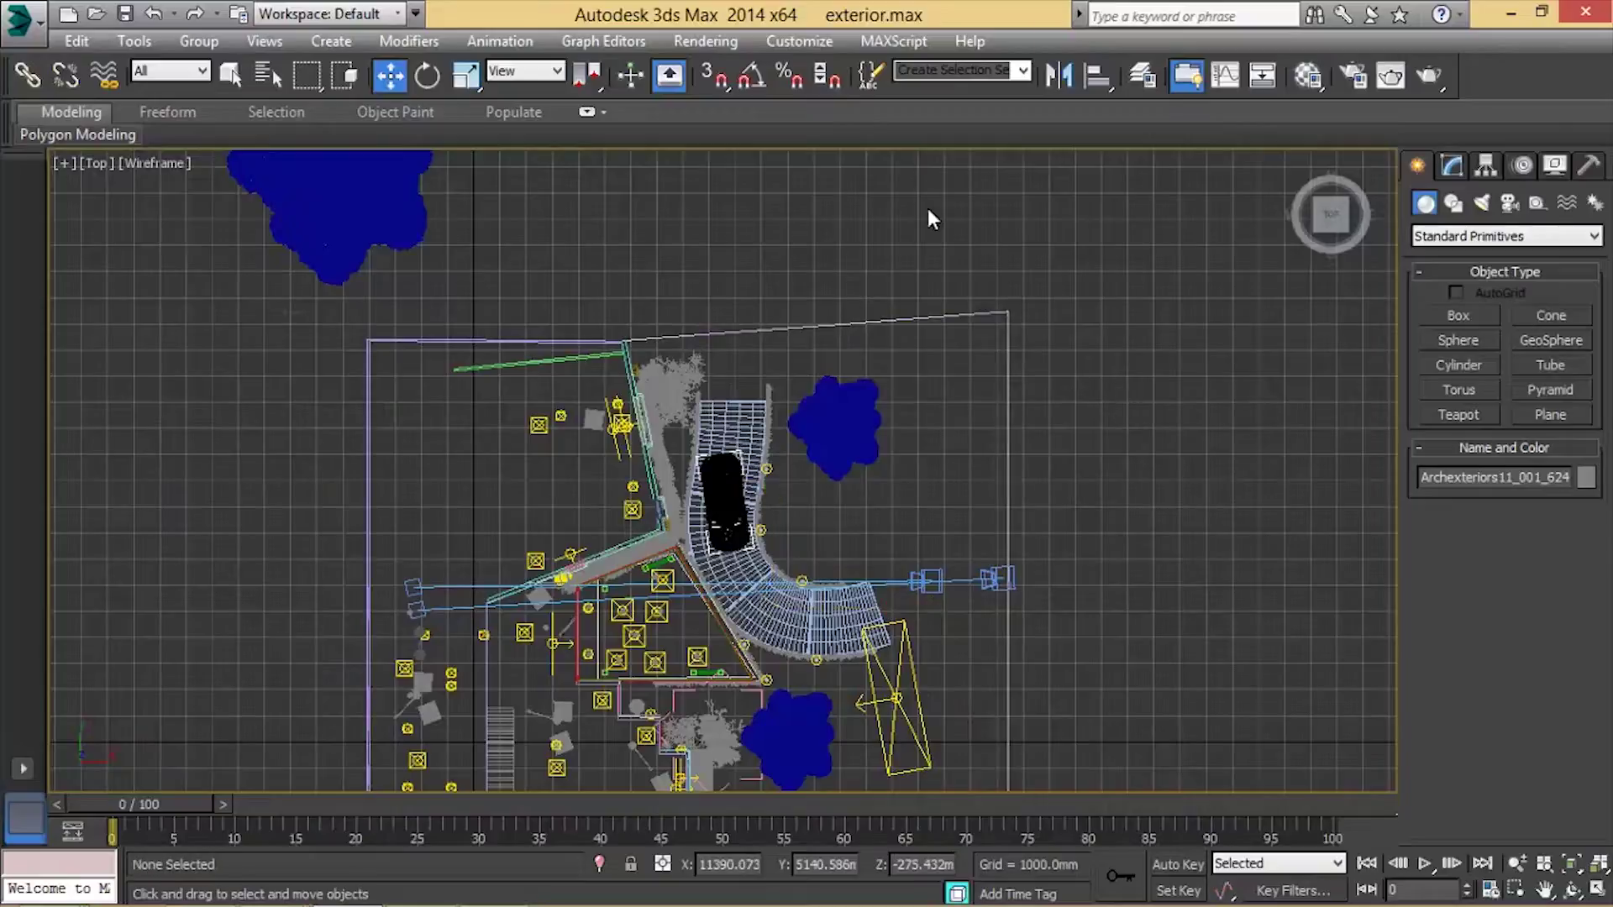
pyautogui.moveTo(927, 209); pyautogui.dragTo(907, 147, button='middle')
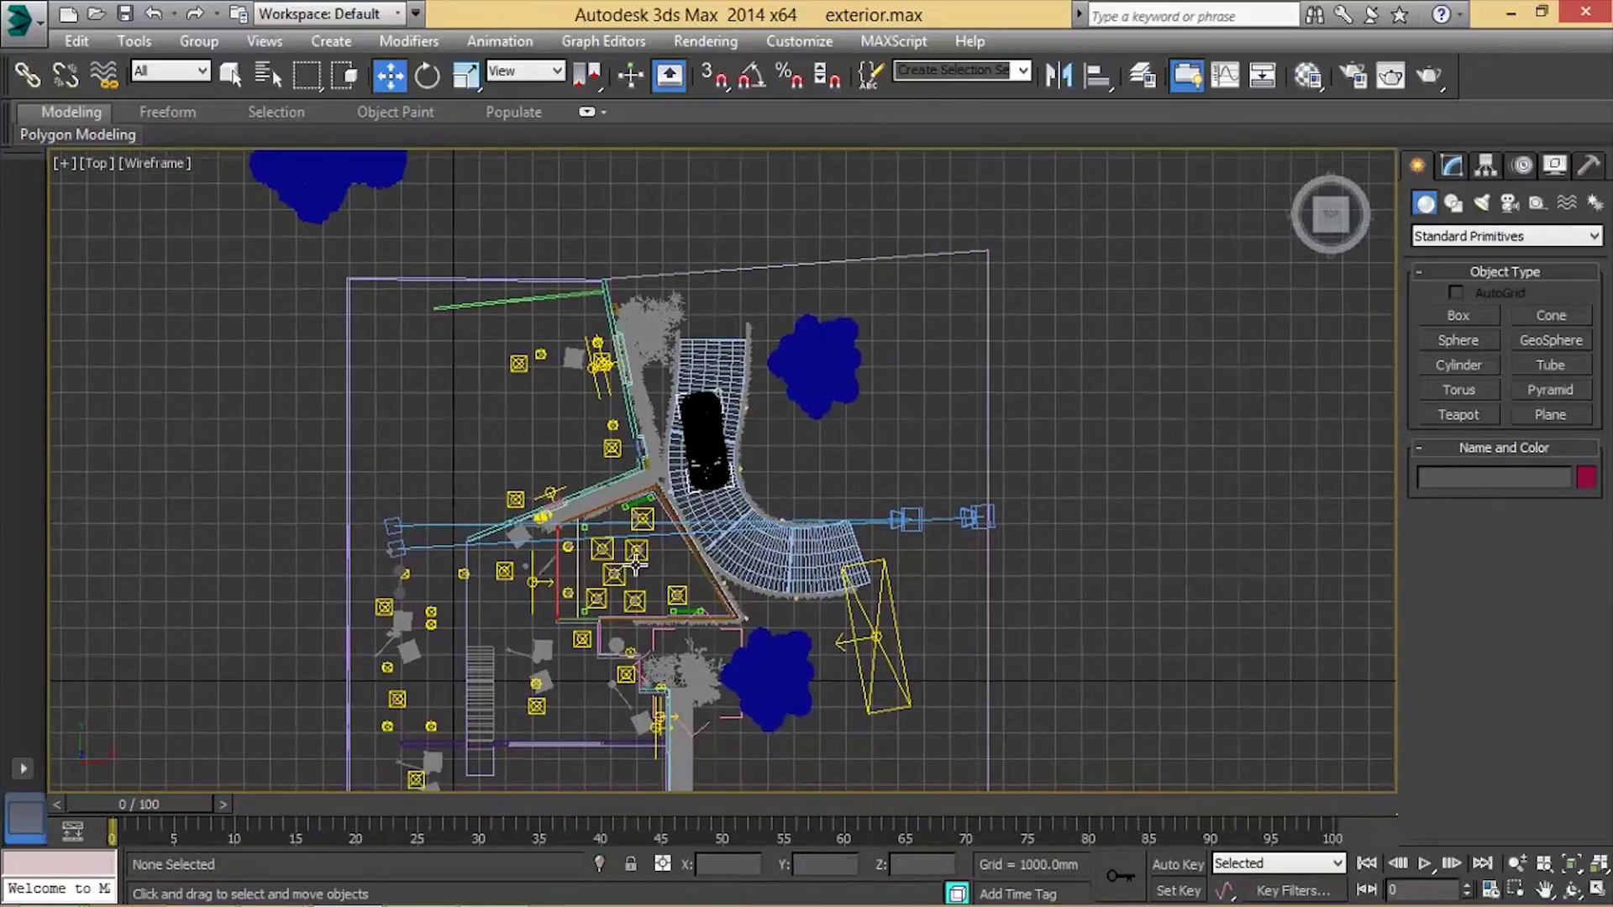
pyautogui.scroll(3, 636, 563)
pyautogui.scroll(3, 636, 559)
pyautogui.click(638, 558)
pyautogui.scroll(3, 647, 537)
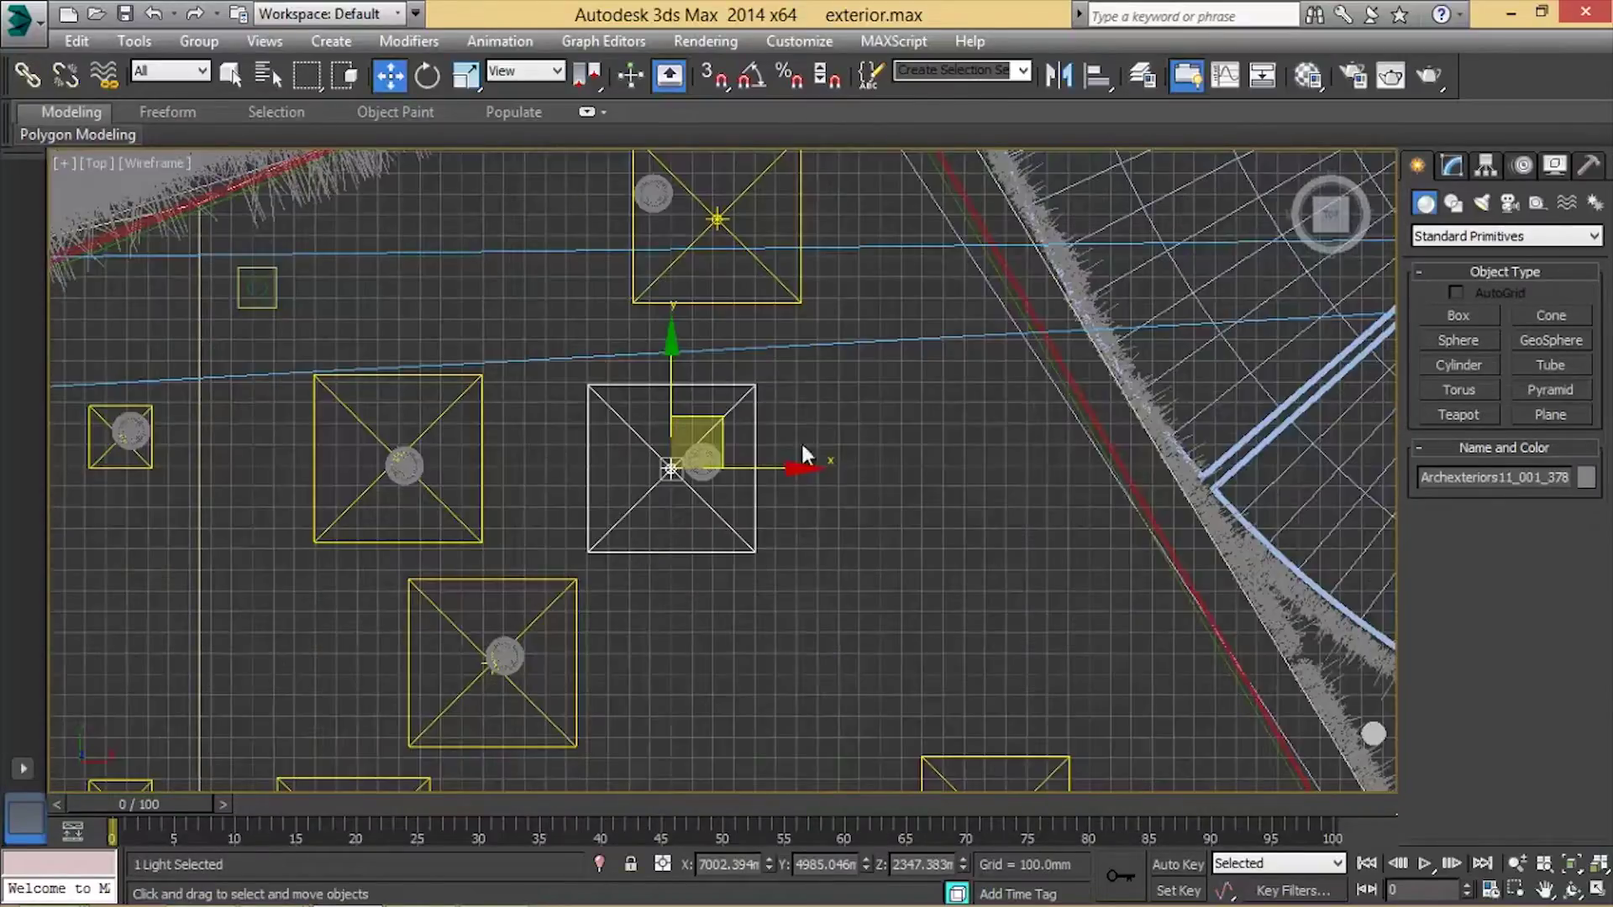
pyautogui.click(1452, 166)
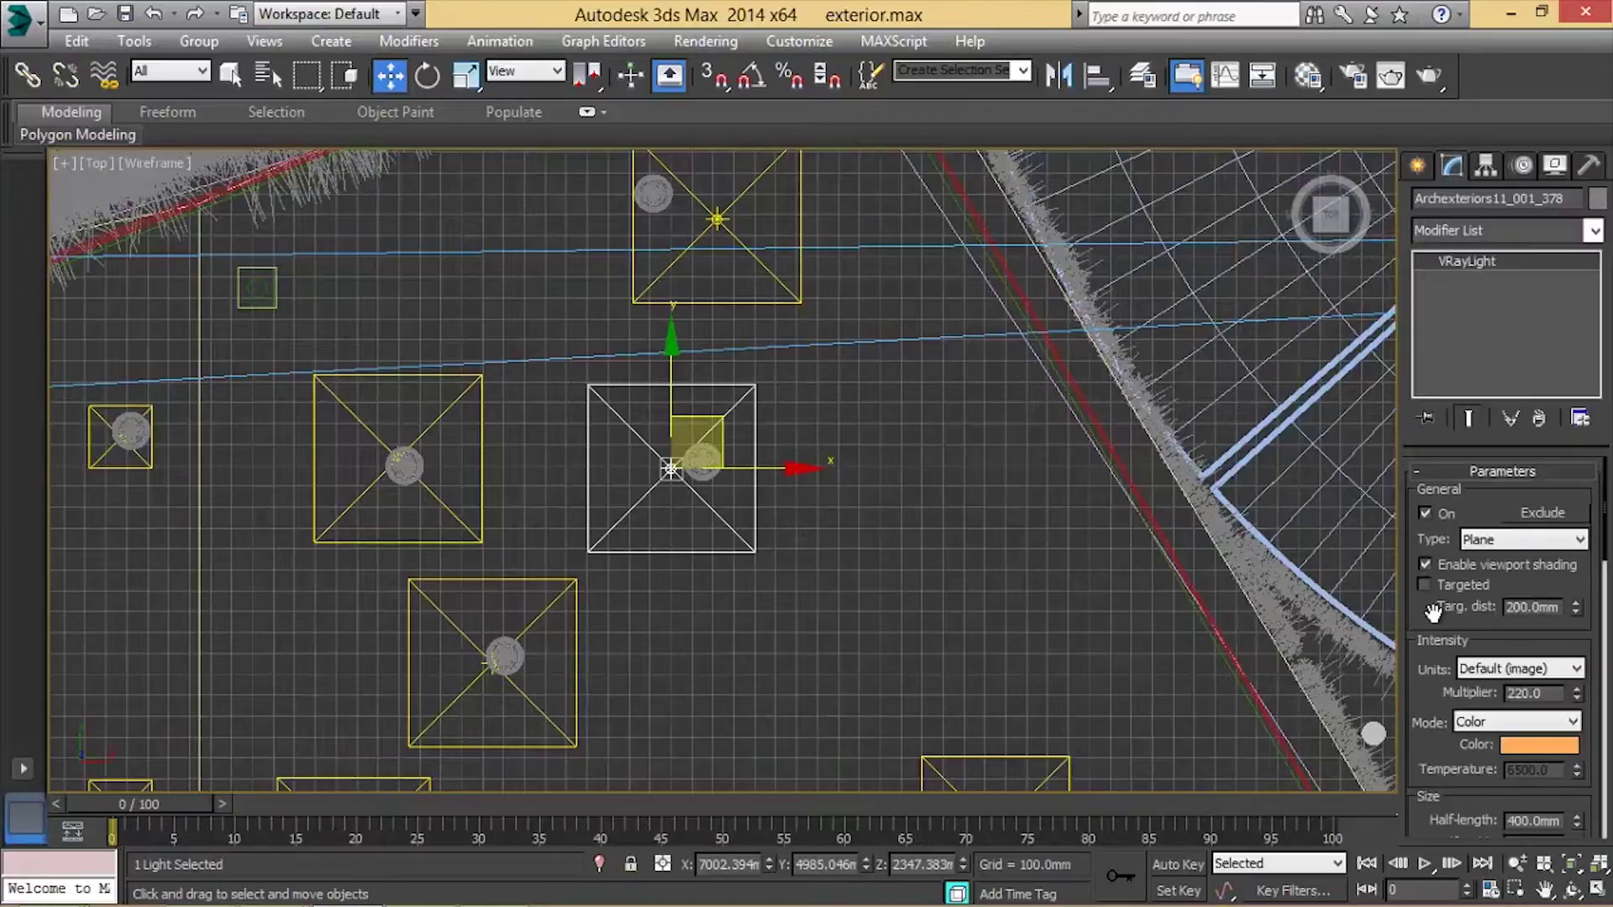
pyautogui.scroll(-3, 1522, 608)
pyautogui.moveTo(1499, 570); pyautogui.dragTo(1536, 578)
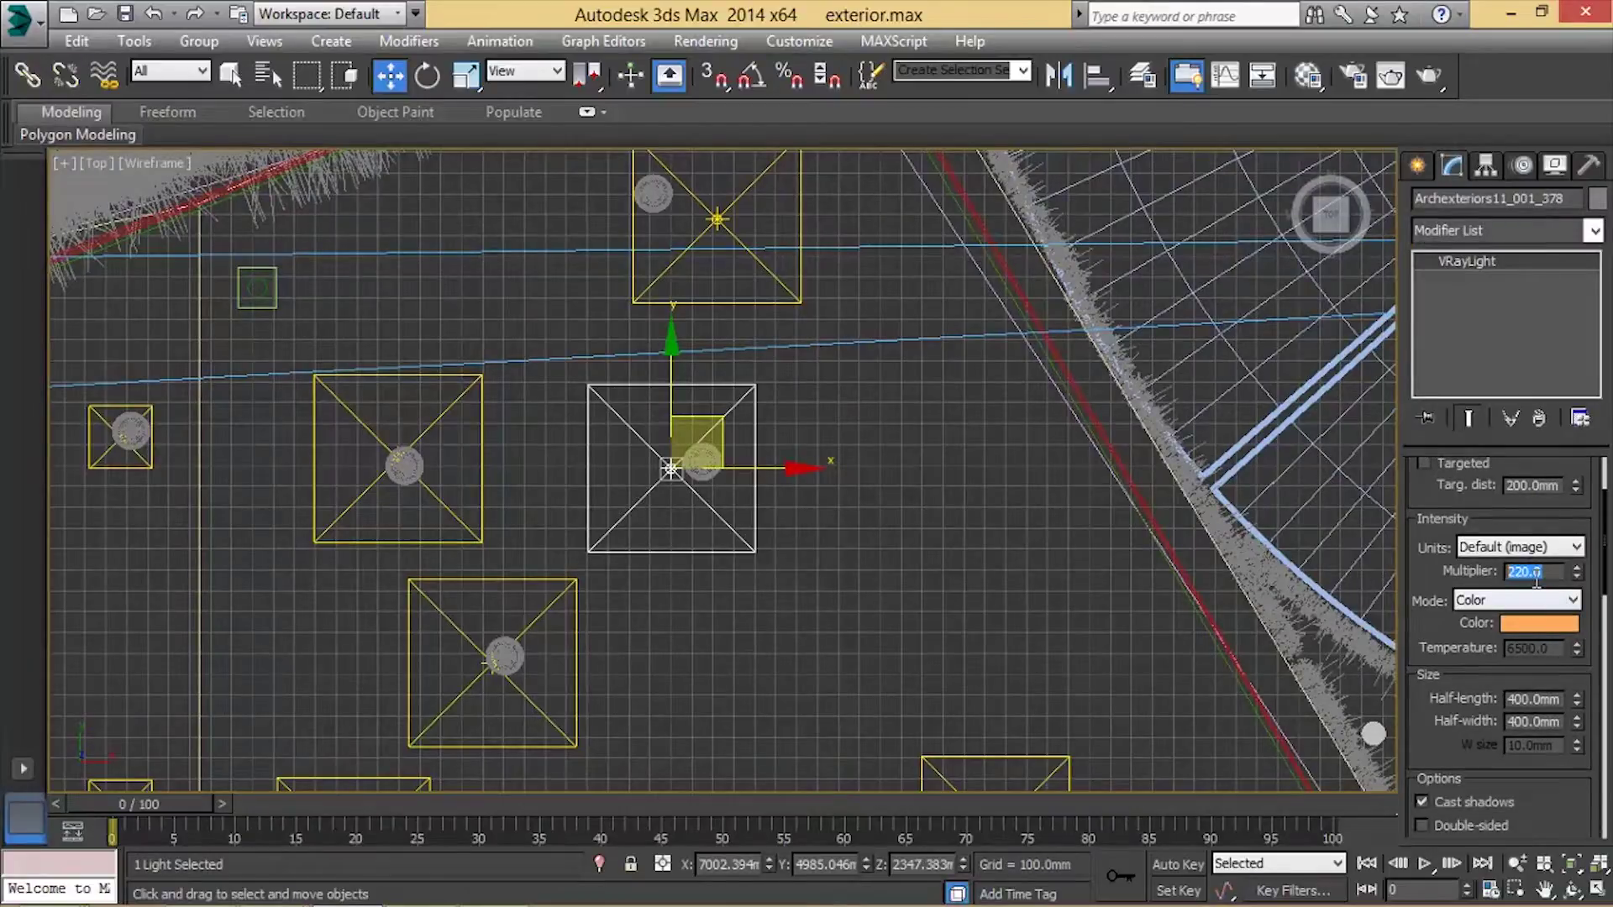
pyautogui.click(1494, 600)
pyautogui.scroll(-3, 1485, 607)
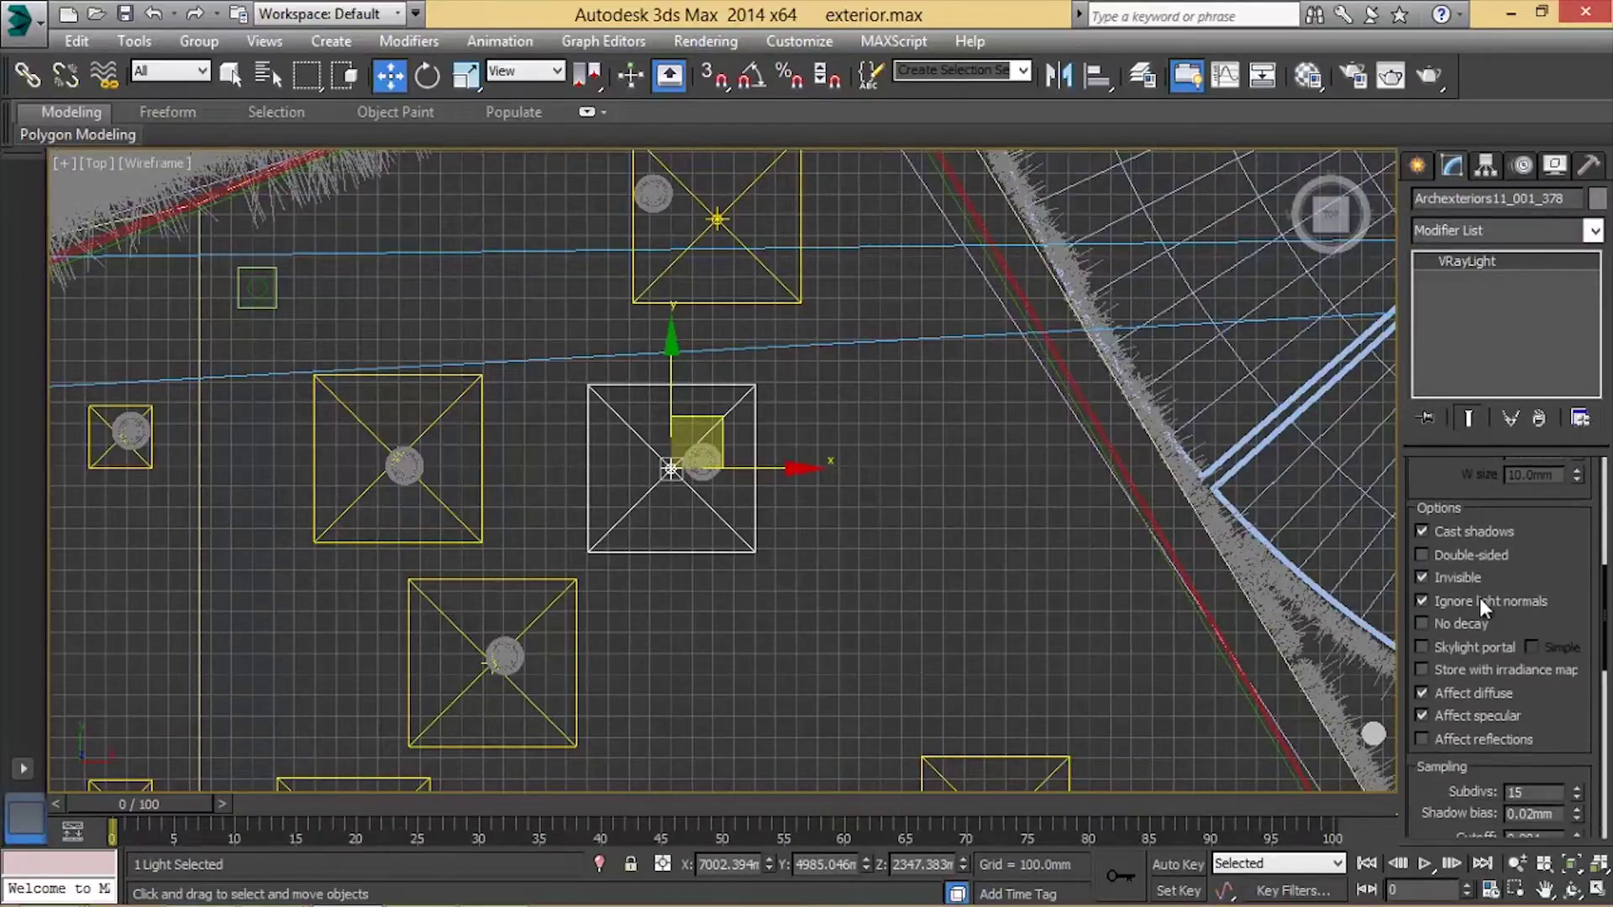
pyautogui.scroll(-3, 1460, 793)
pyautogui.scroll(-2, 1525, 537)
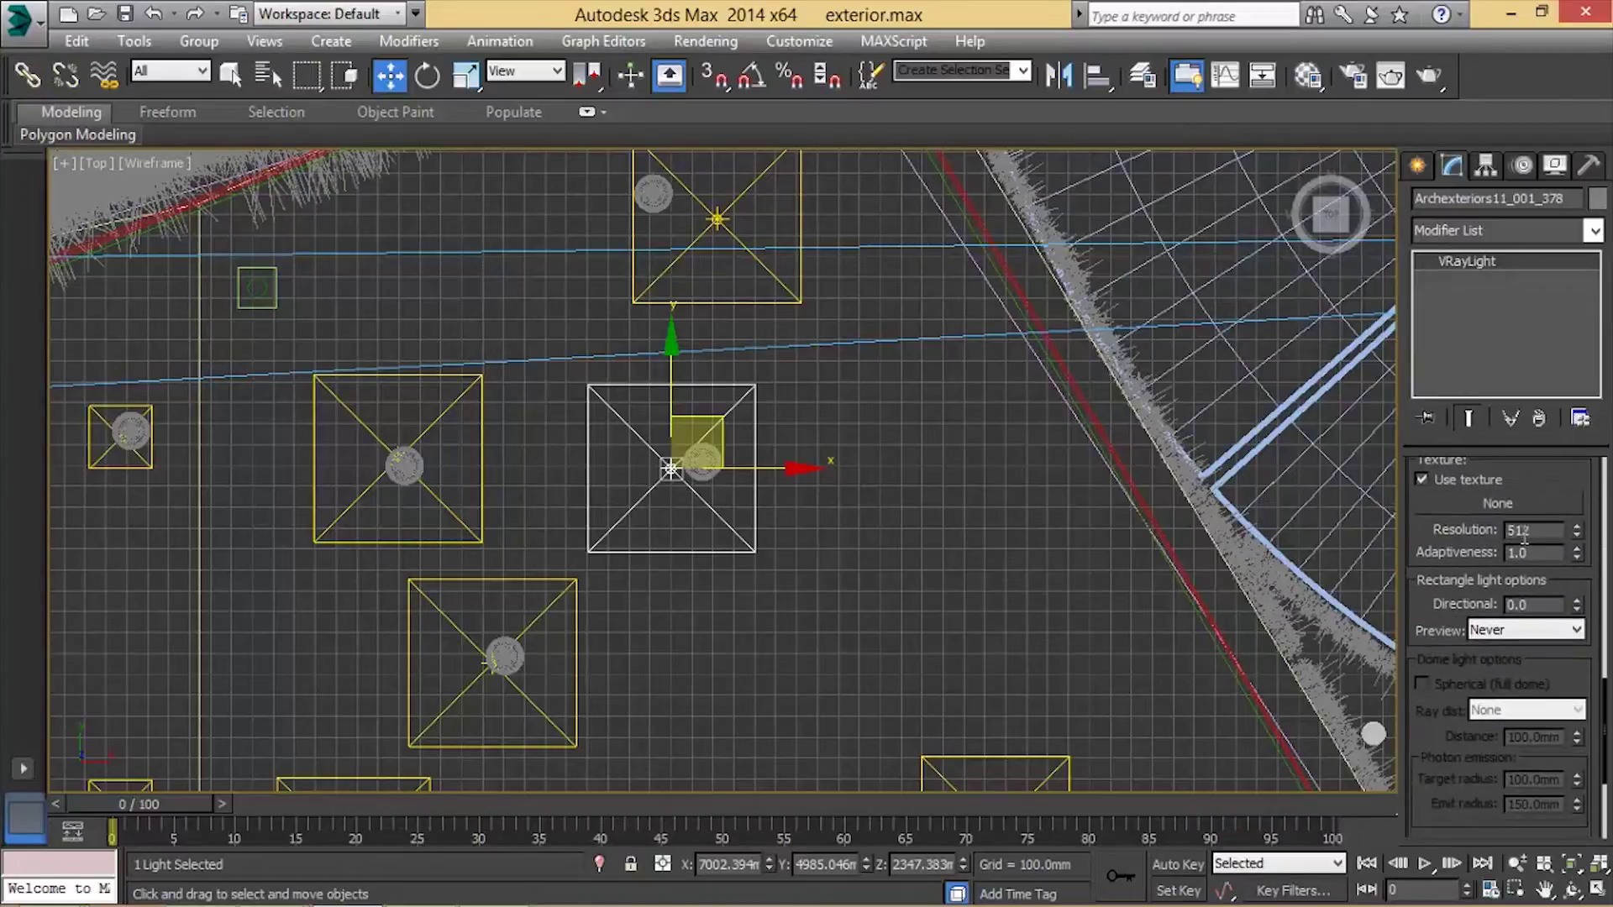
pyautogui.scroll(2, 1479, 554)
pyautogui.scroll(1, 1530, 572)
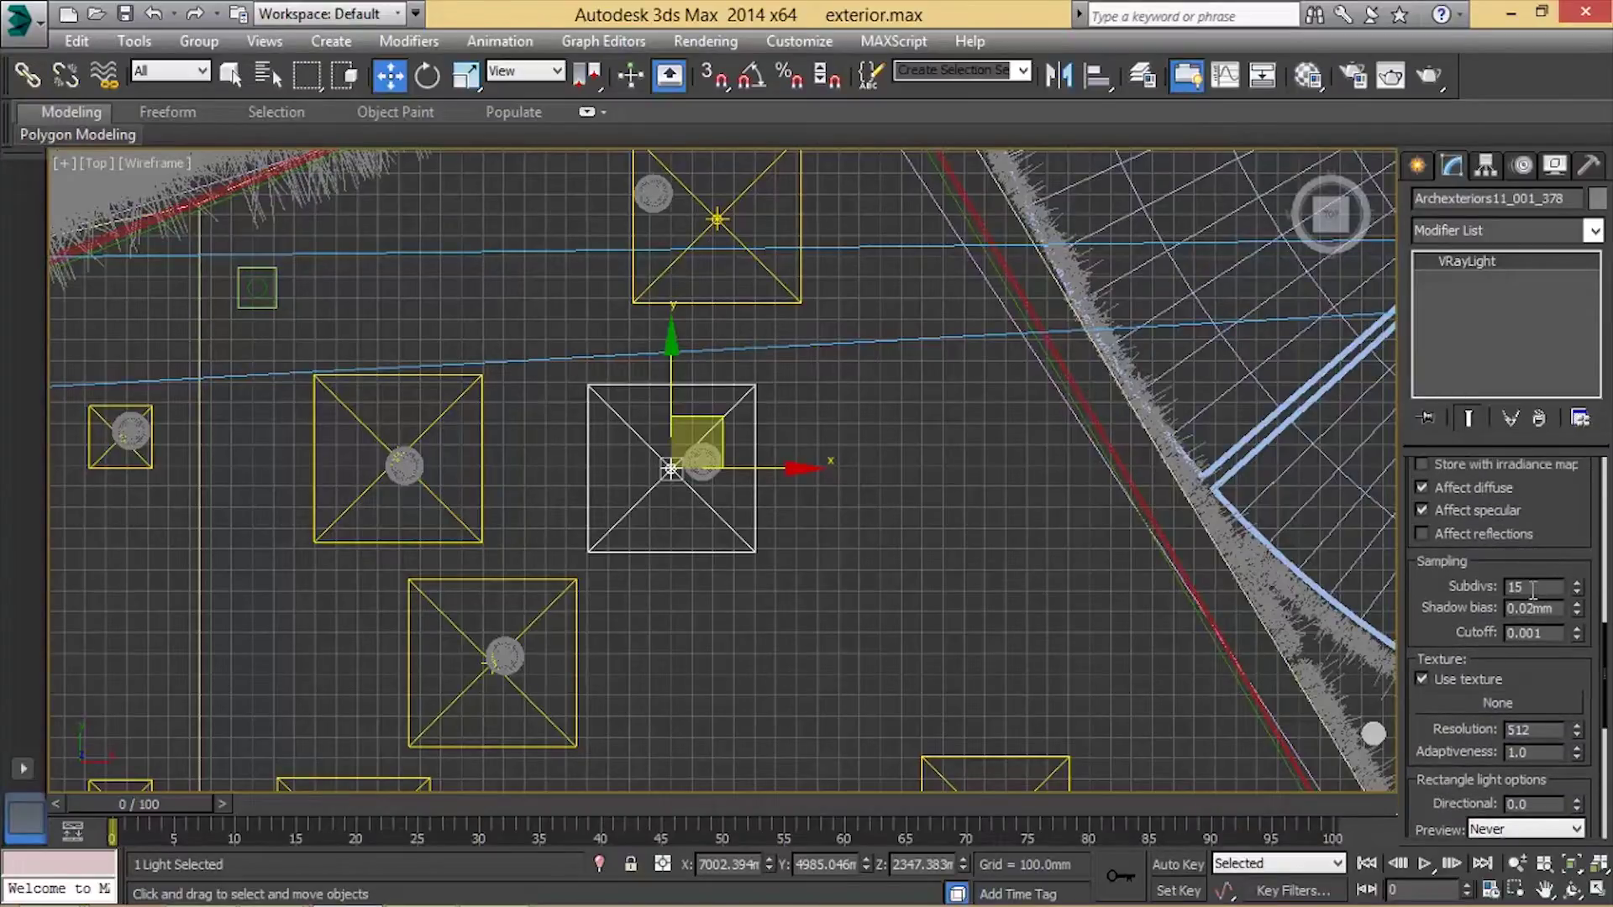
pyautogui.doubleClick(1534, 588)
pyautogui.scroll(1, 1455, 595)
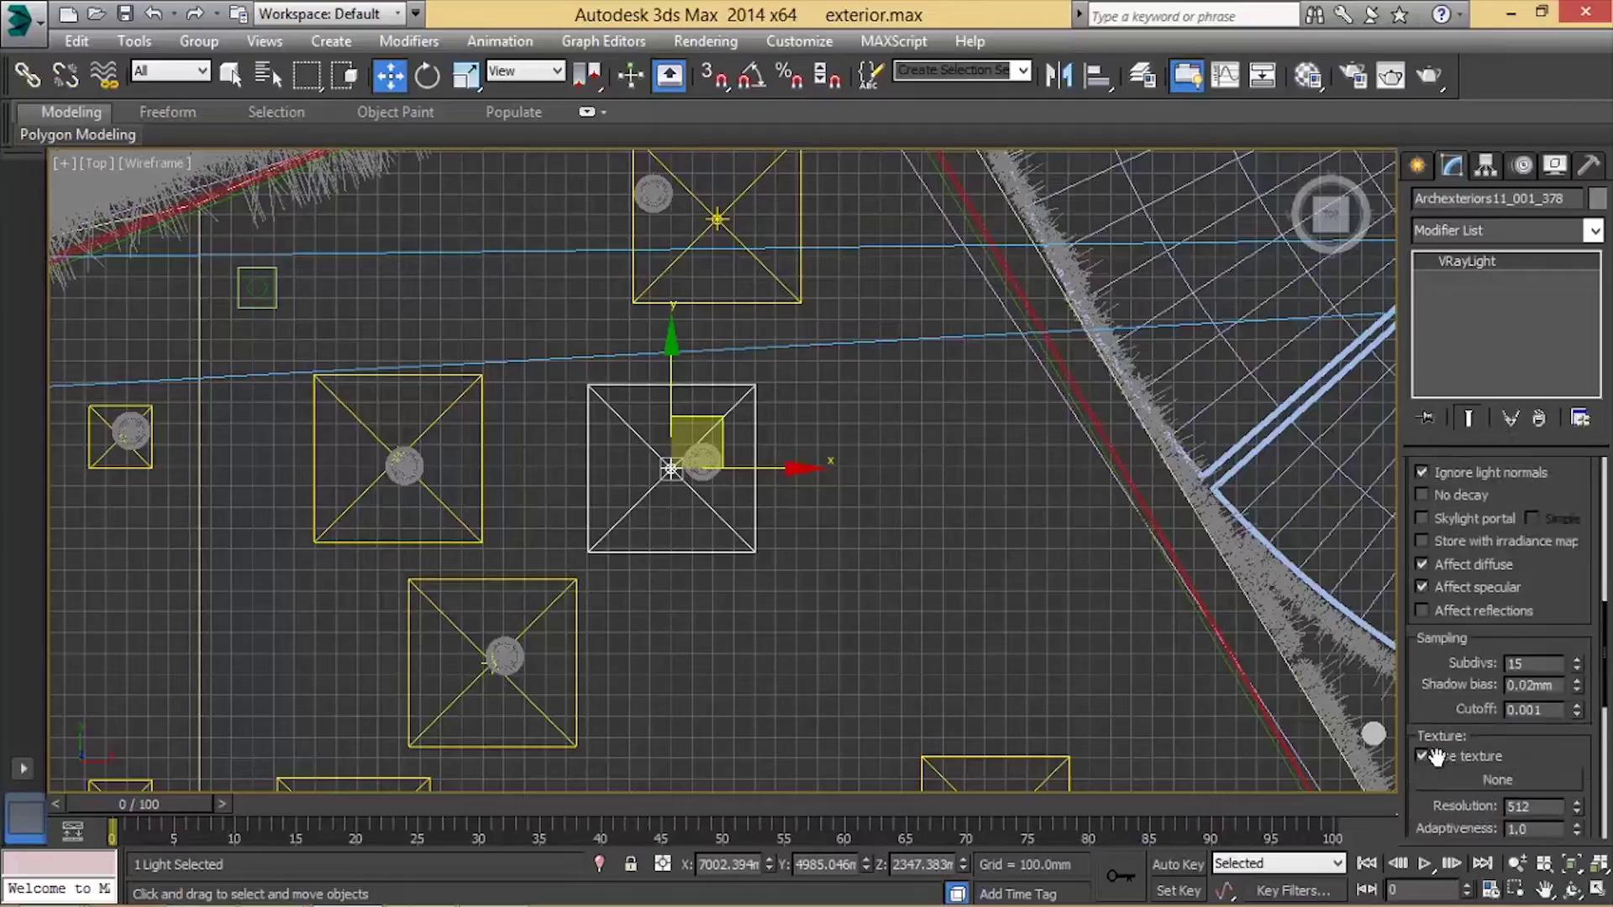
pyautogui.scroll(2, 1454, 580)
pyautogui.scroll(2, 1456, 469)
pyautogui.scroll(2, 1443, 605)
pyautogui.scroll(3, 1442, 646)
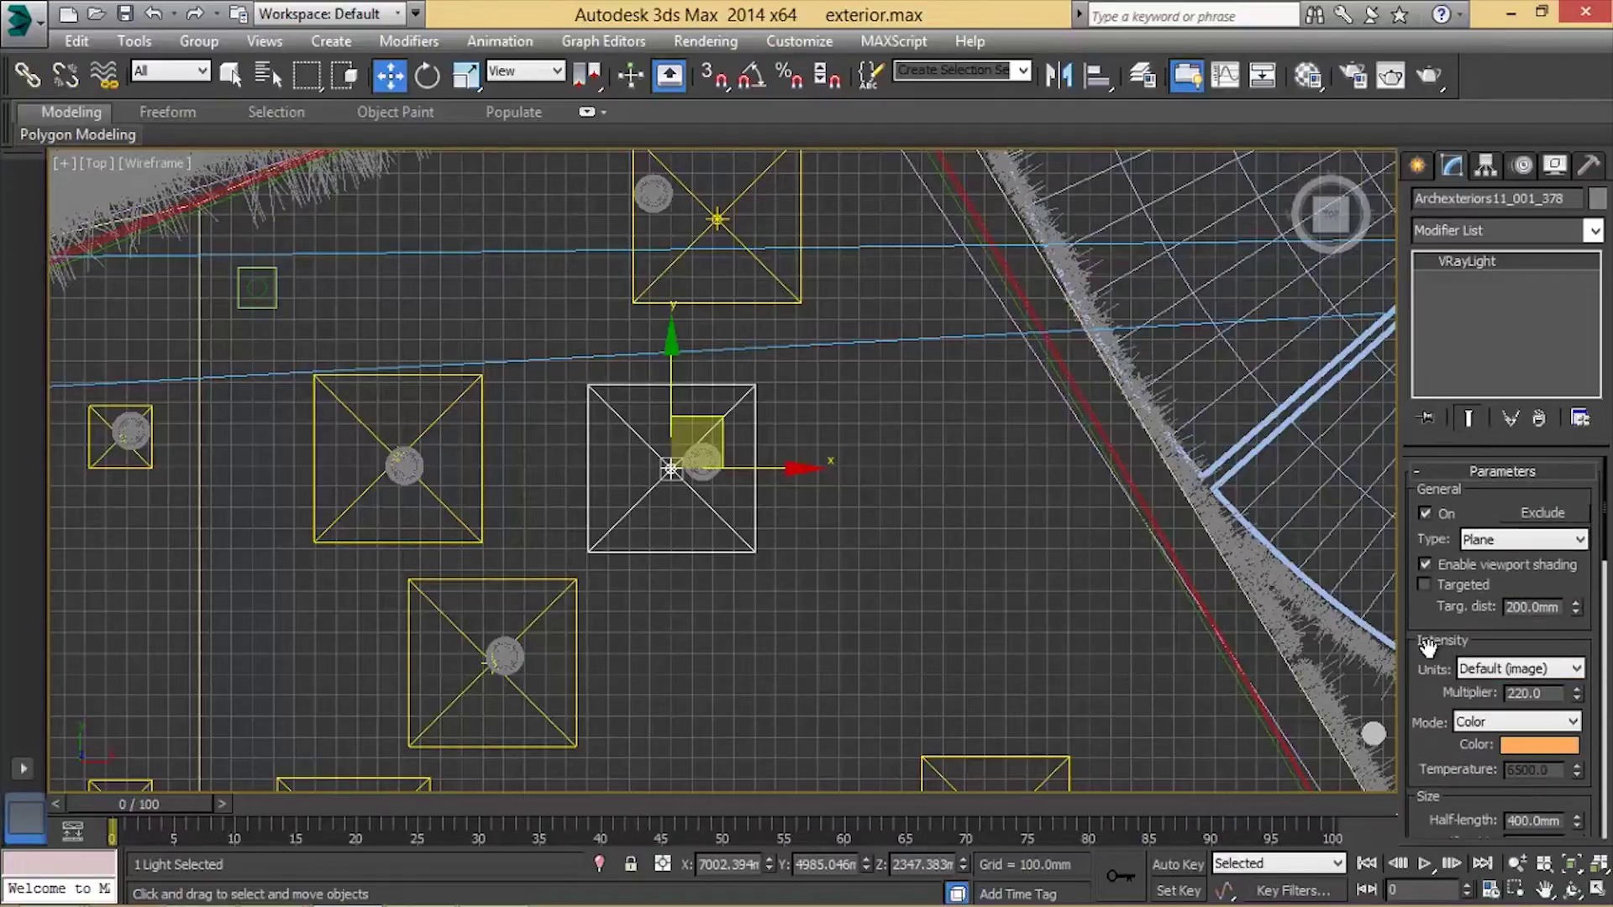
pyautogui.moveTo(857, 550); pyautogui.dragTo(626, 344, button='middle')
pyautogui.click(793, 403)
# Step: Pan the Top plan across the lower-left garden, checking one of its lights
pyautogui.scroll(-3, 948, 512)
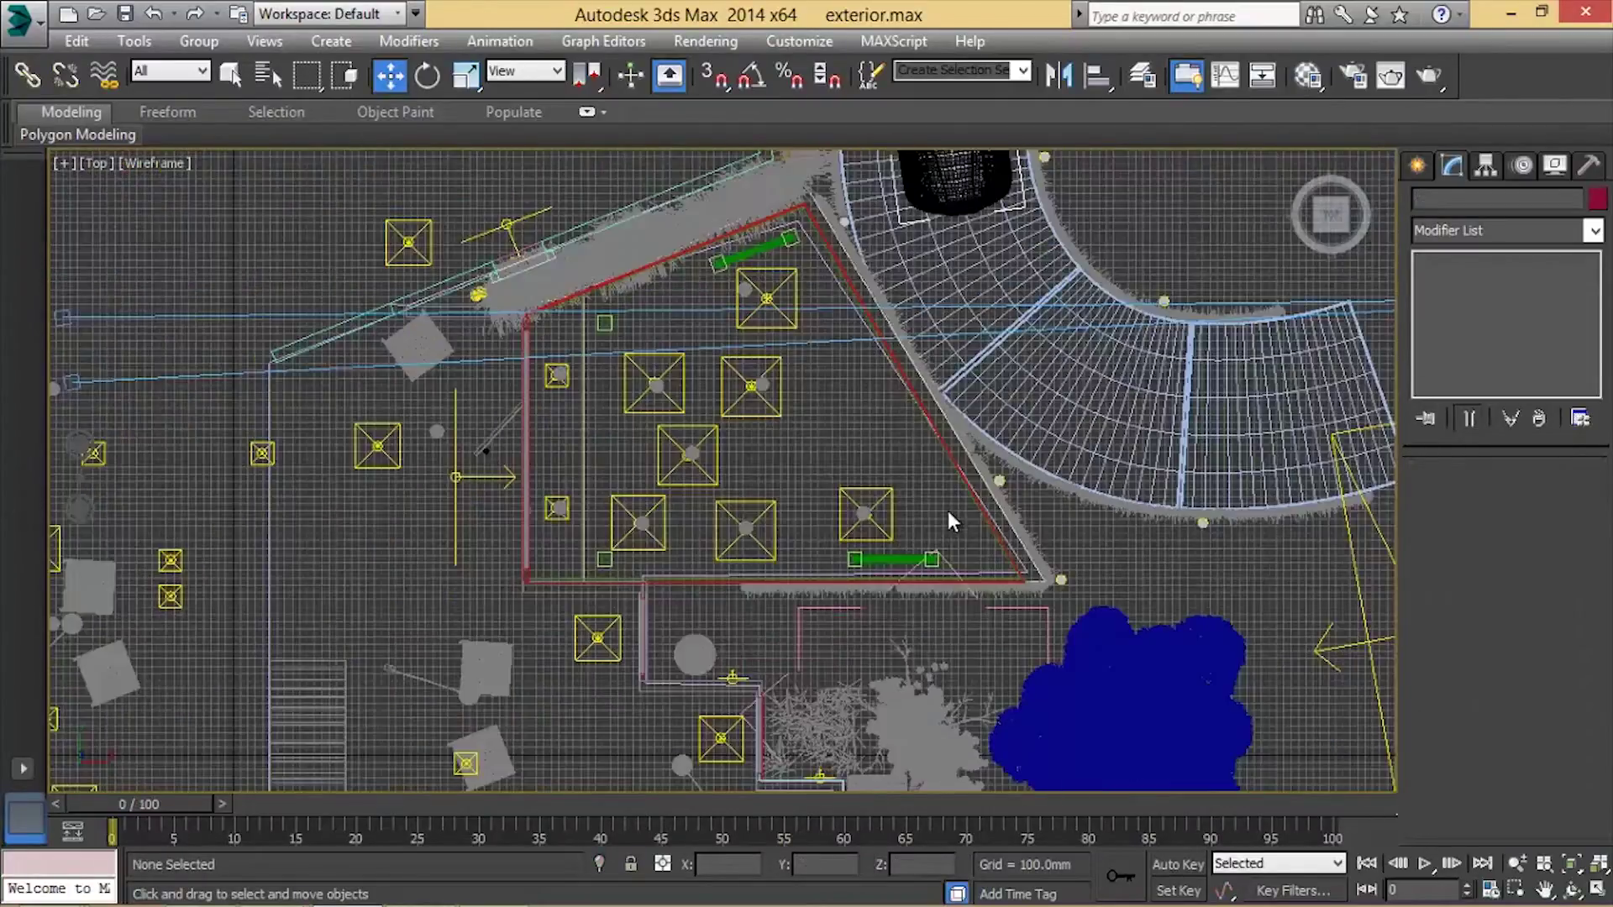
pyautogui.scroll(-2, 949, 513)
pyautogui.scroll(2, 1019, 672)
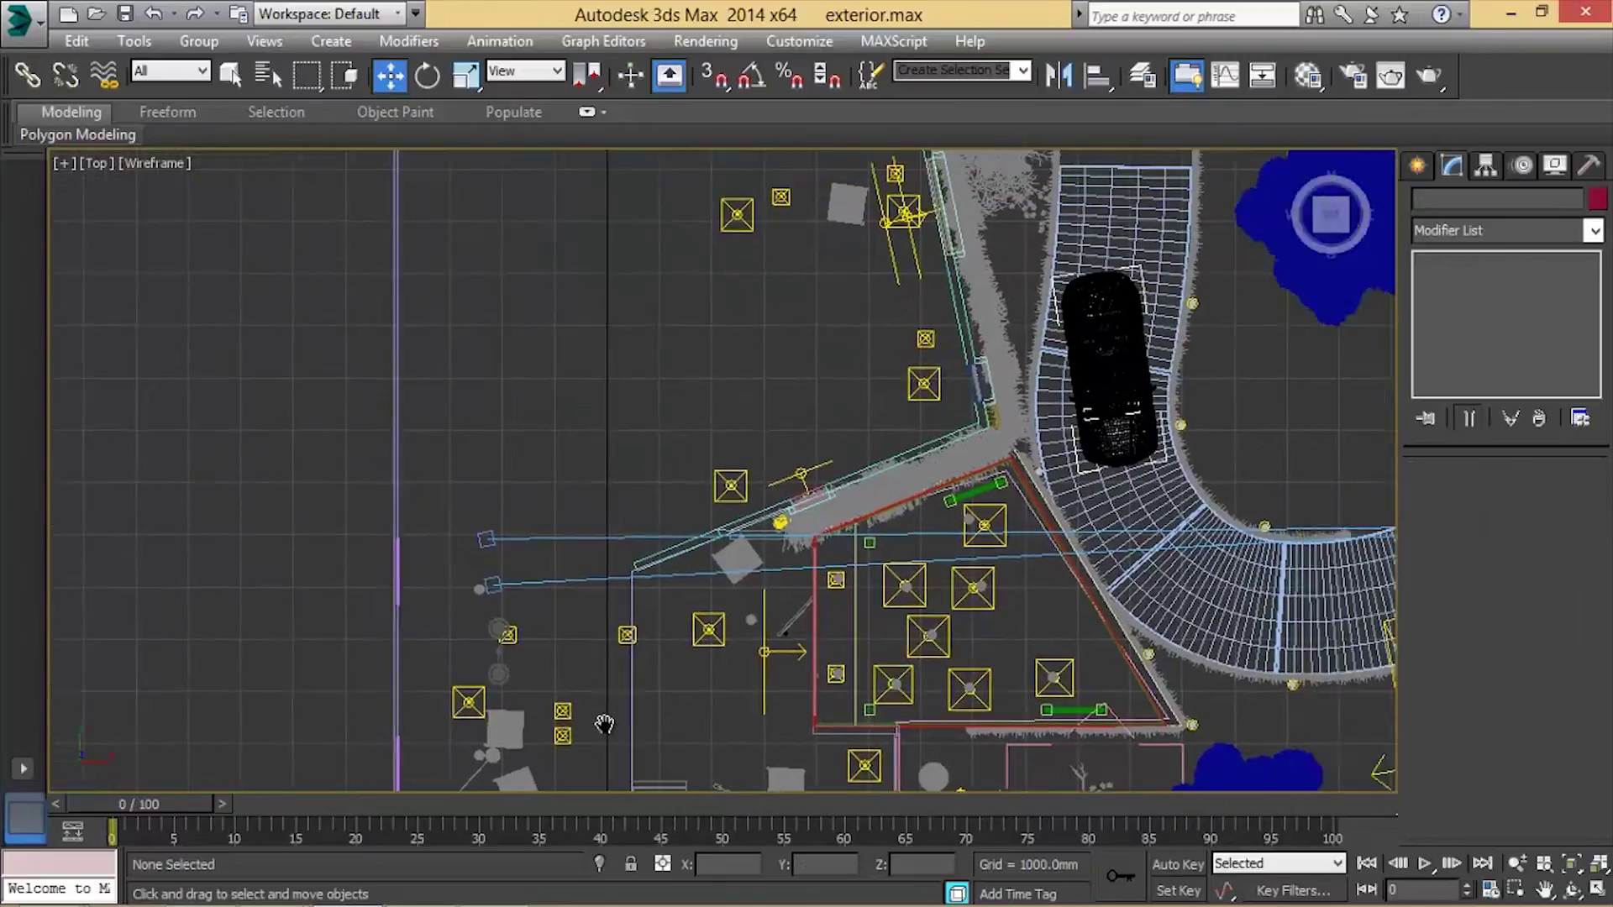
pyautogui.moveTo(1019, 691)
pyautogui.mouseDown(button='middle')
pyautogui.moveTo(583, 691)
pyautogui.moveTo(569, 315)
pyautogui.mouseUp(button='middle')
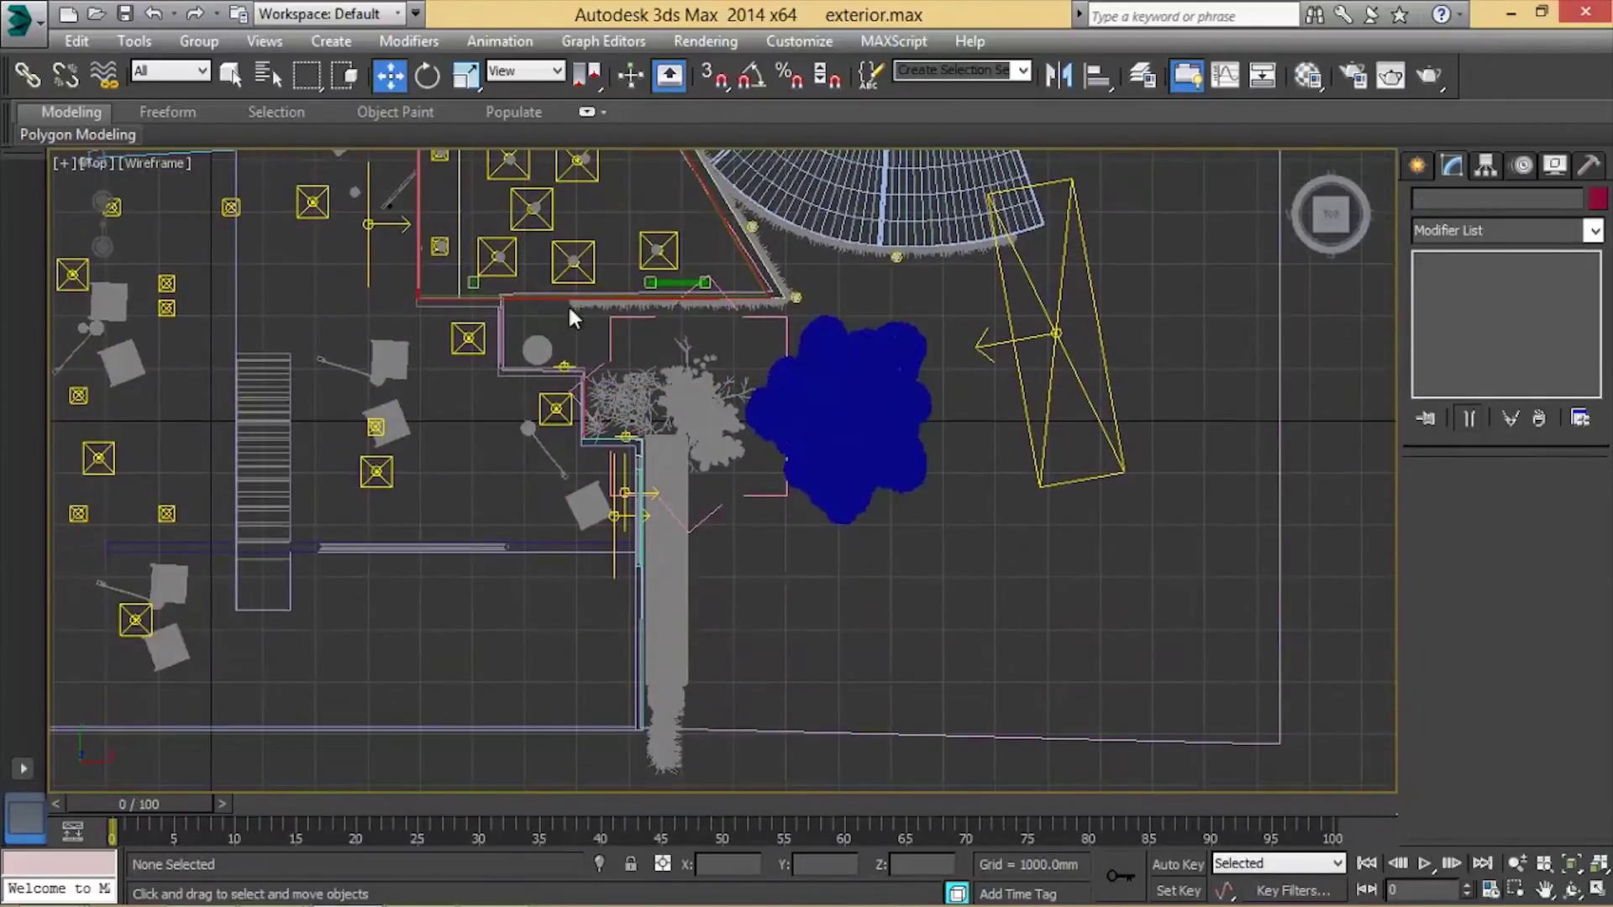
pyautogui.click(1091, 407)
pyautogui.moveTo(1091, 407); pyautogui.dragTo(1061, 555, button='middle')
pyautogui.moveTo(1042, 168); pyautogui.dragTo(1003, 599, button='middle')
pyautogui.click(1009, 286)
# Step: Return the view to camera001 and bring up render setup
pyautogui.hotkey('alt', 'w')
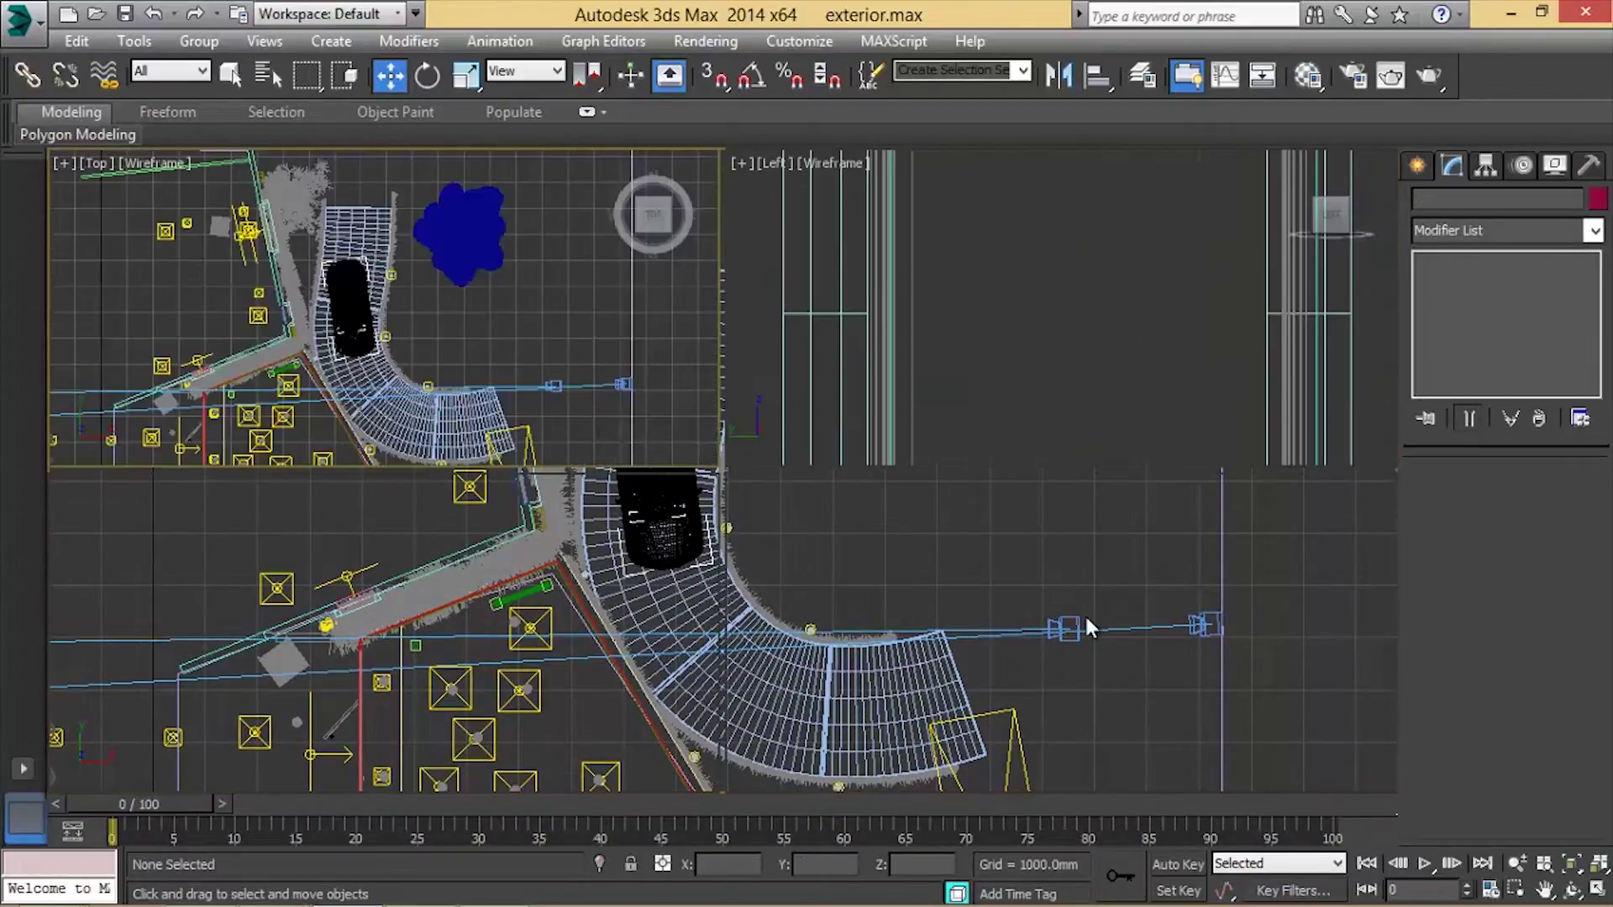
pyautogui.hotkey('alt', 'w')
pyautogui.press('c')
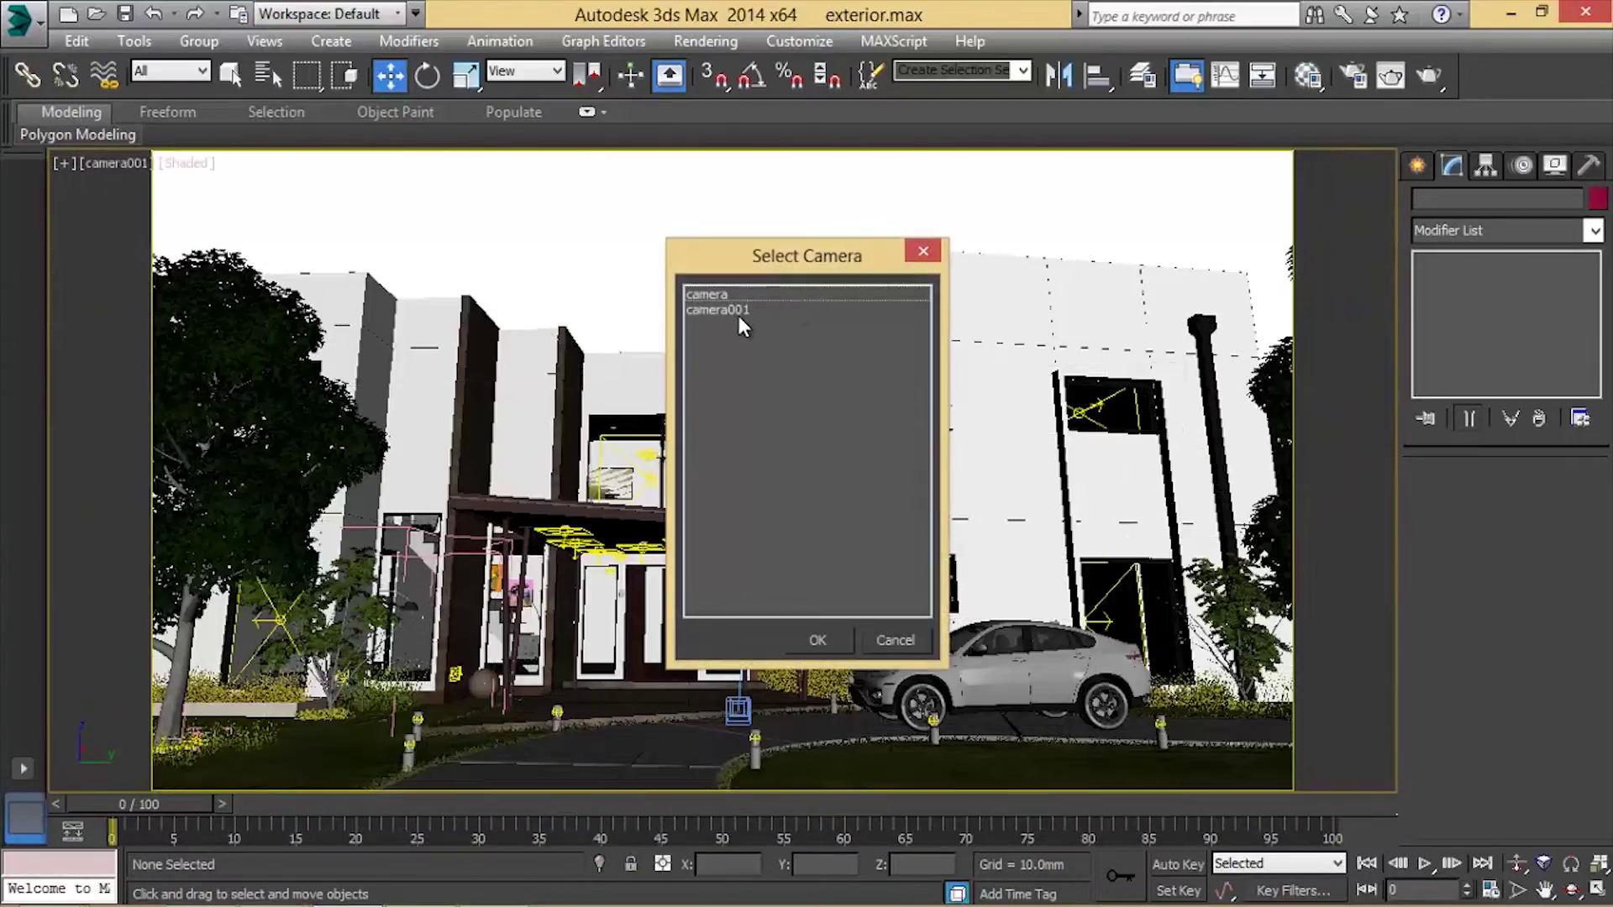
pyautogui.doubleClick(739, 311)
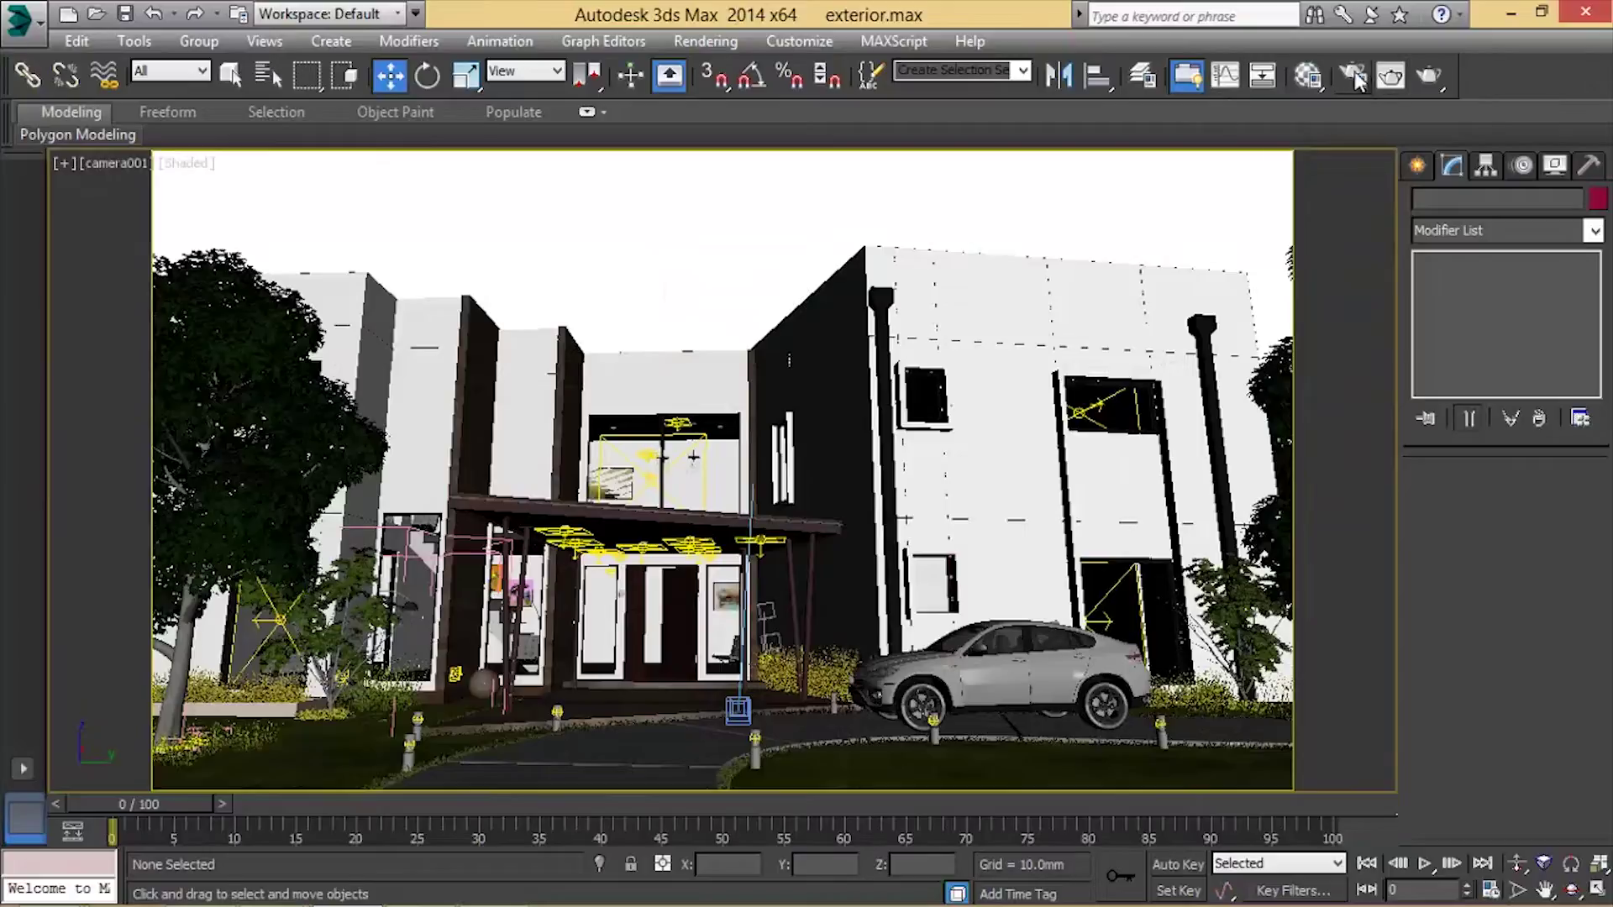
pyautogui.click(1186, 76)
# Step: Render camera001 at 1280×720, view it at 100%, then bring back the reference render
pyautogui.moveTo(1302, 53); pyautogui.dragTo(1349, 63)
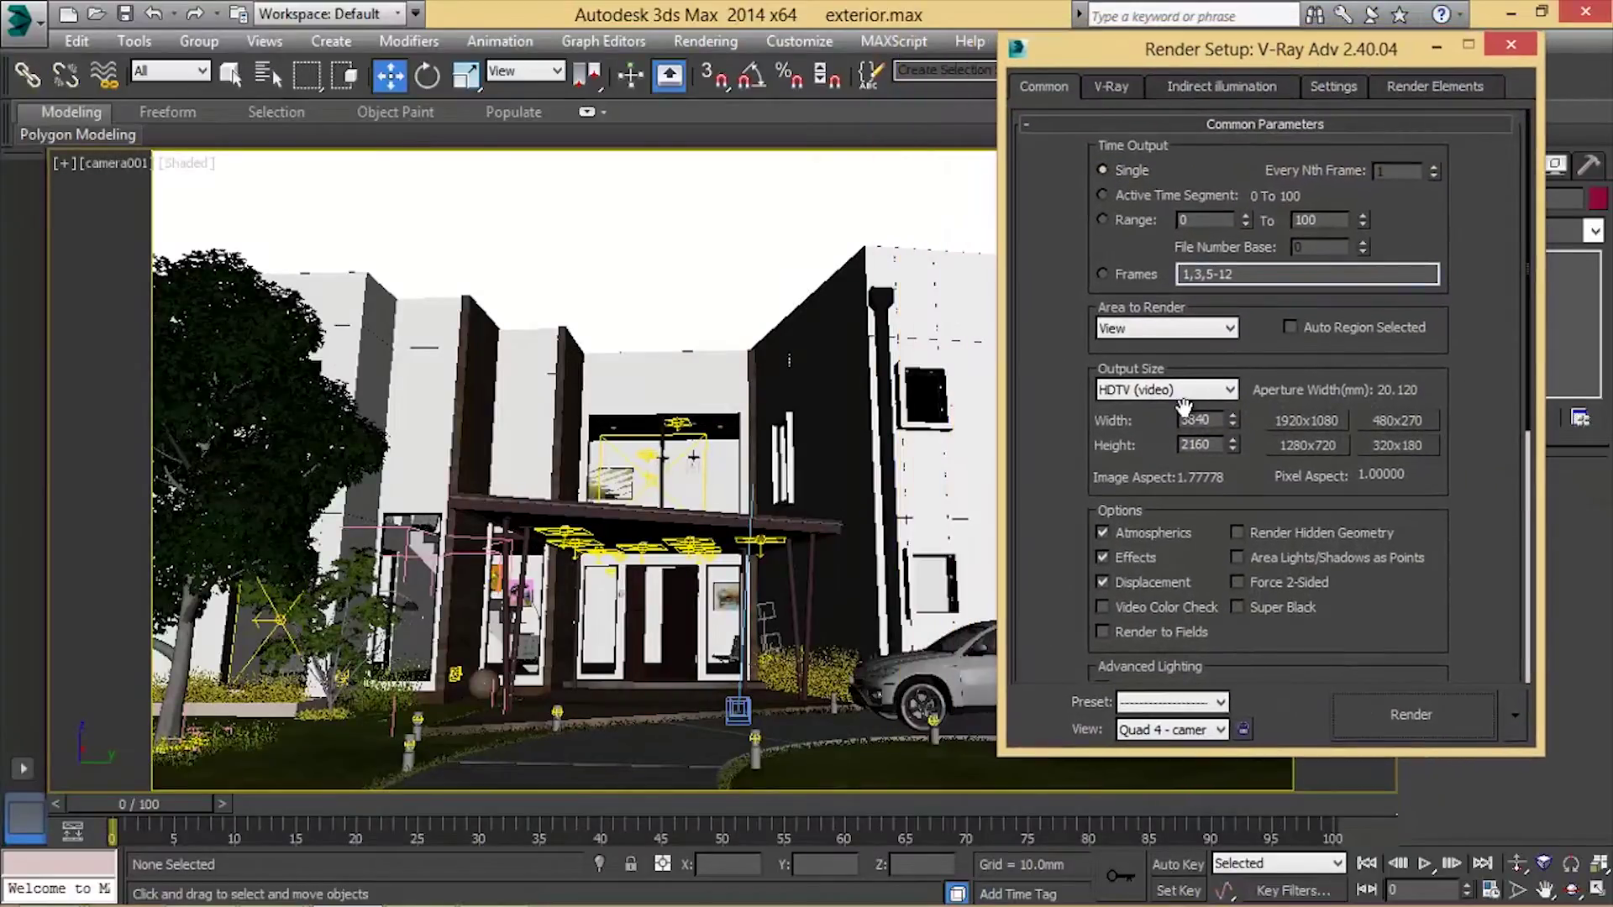
pyautogui.click(1216, 418)
pyautogui.click(1307, 445)
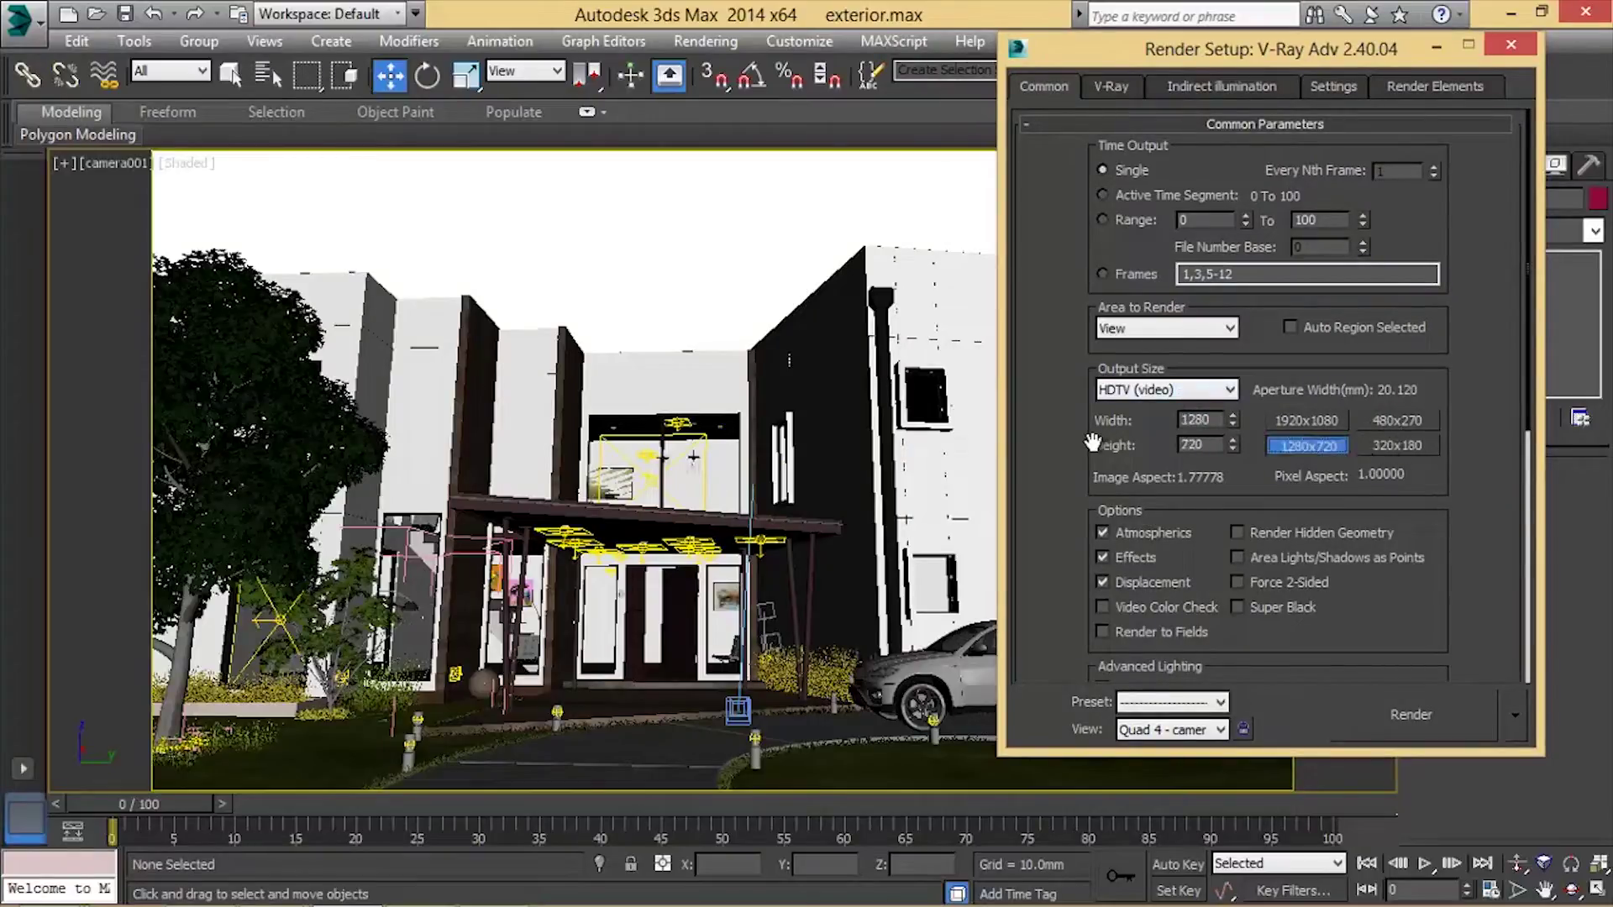
pyautogui.click(1409, 729)
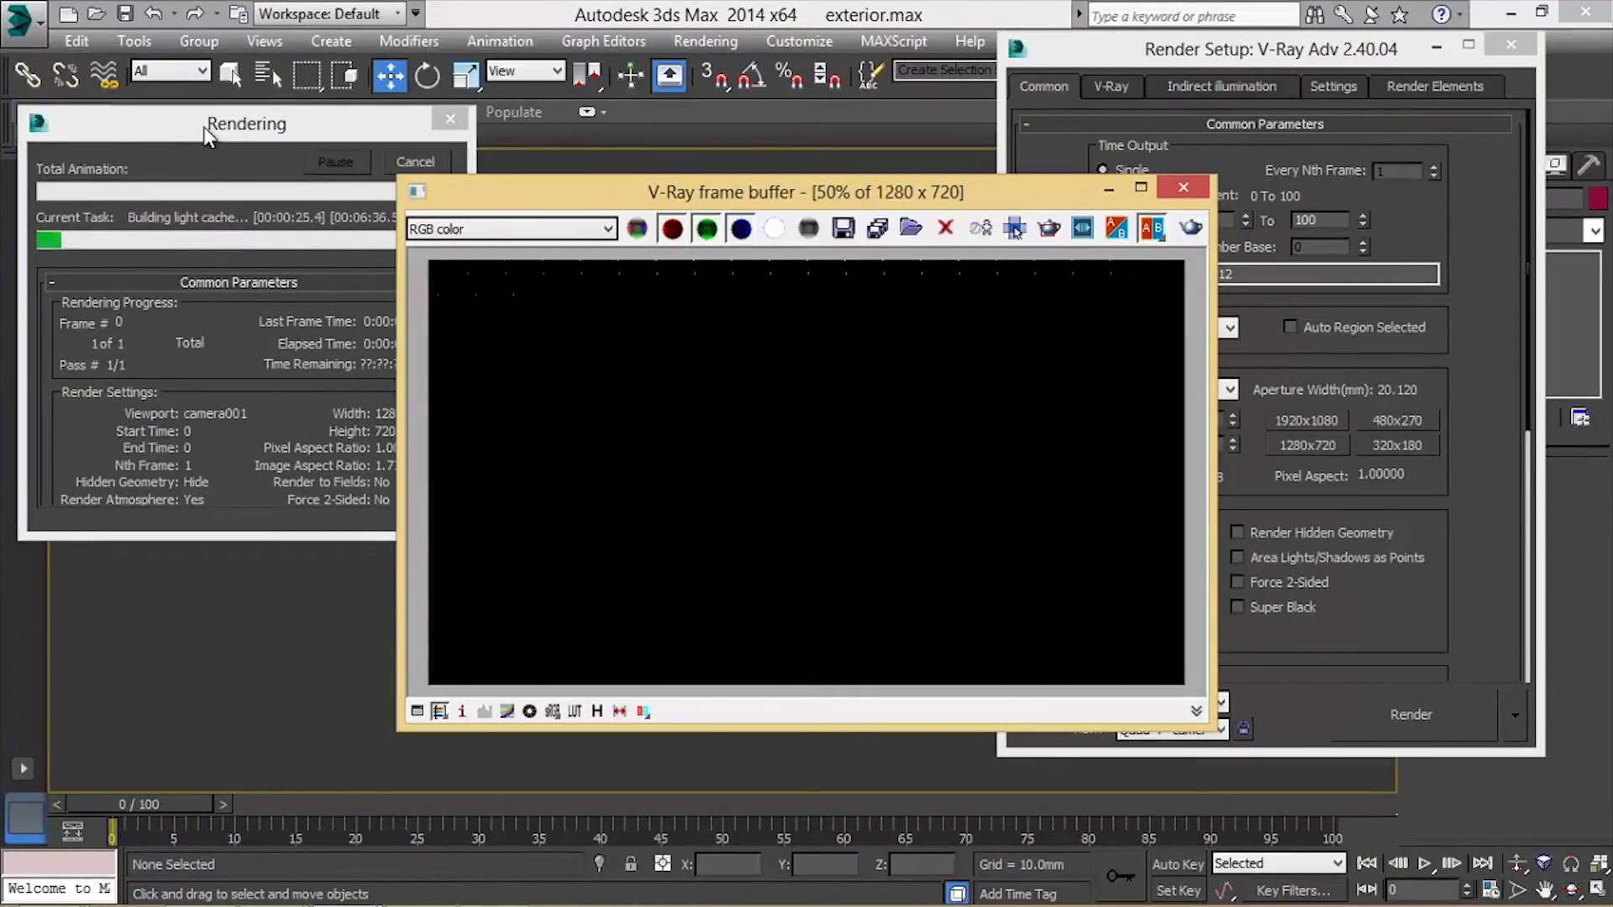
pyautogui.doubleClick(759, 445)
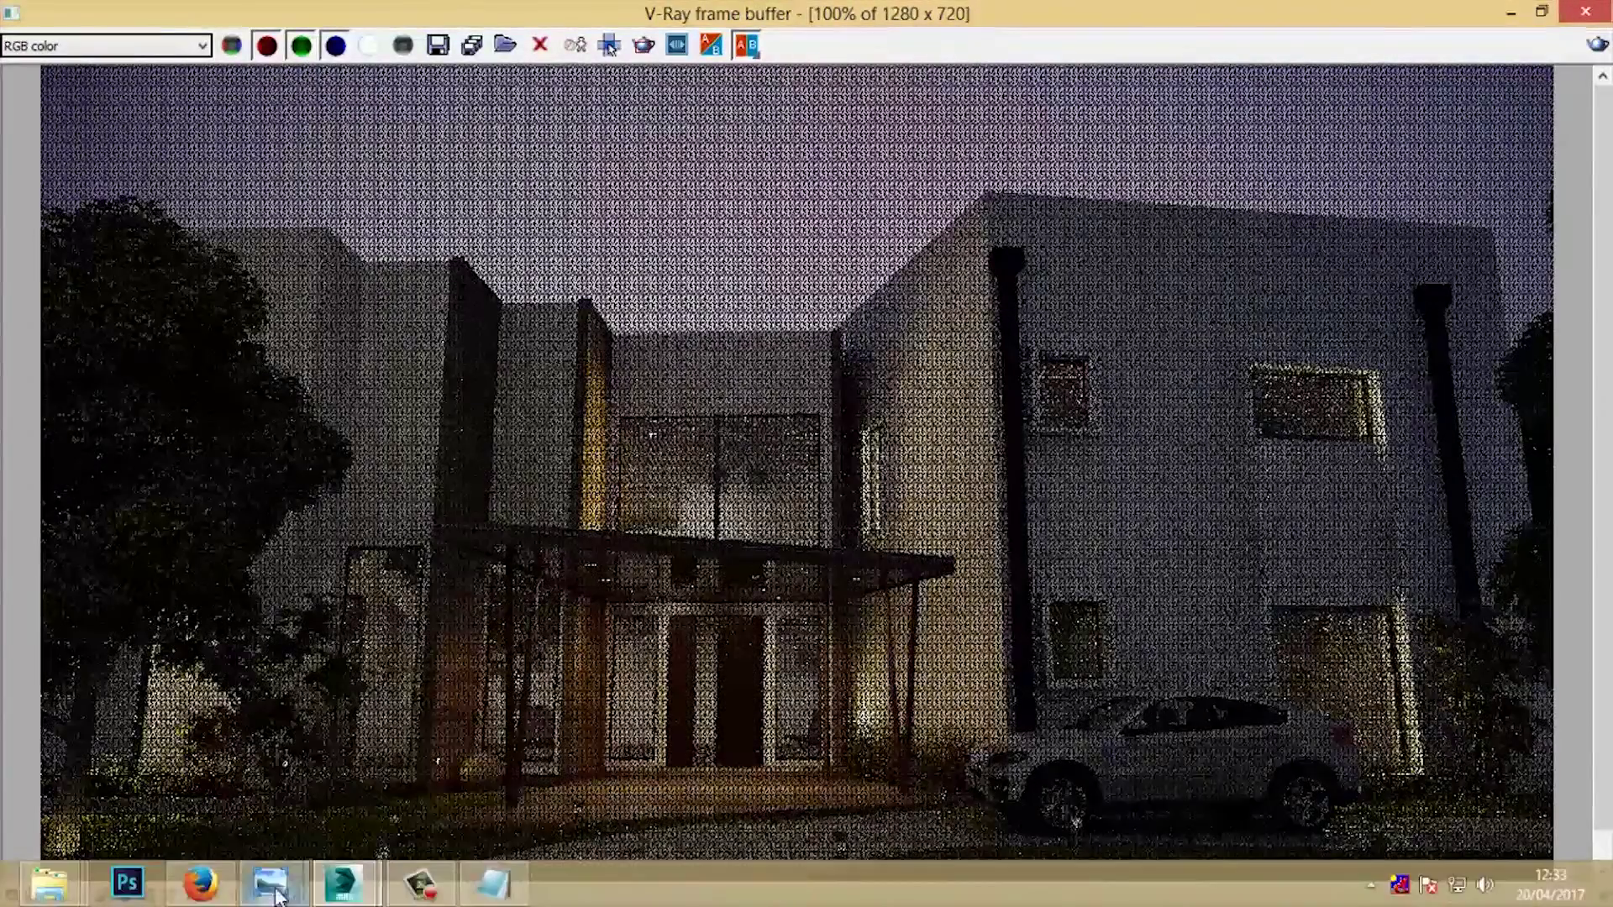
pyautogui.click(277, 894)
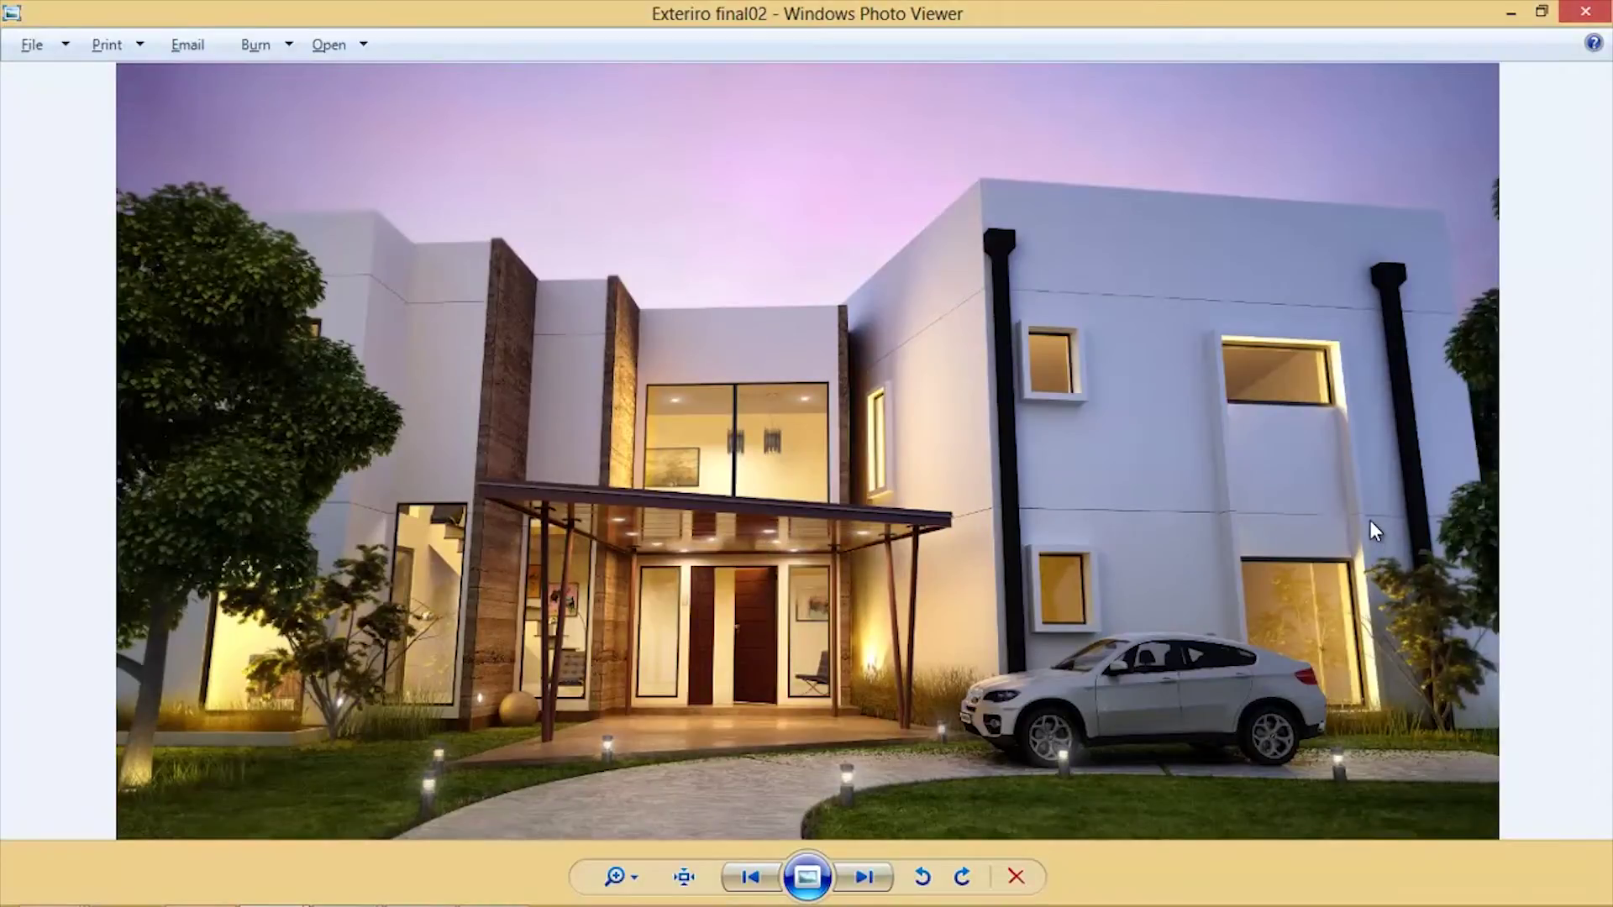